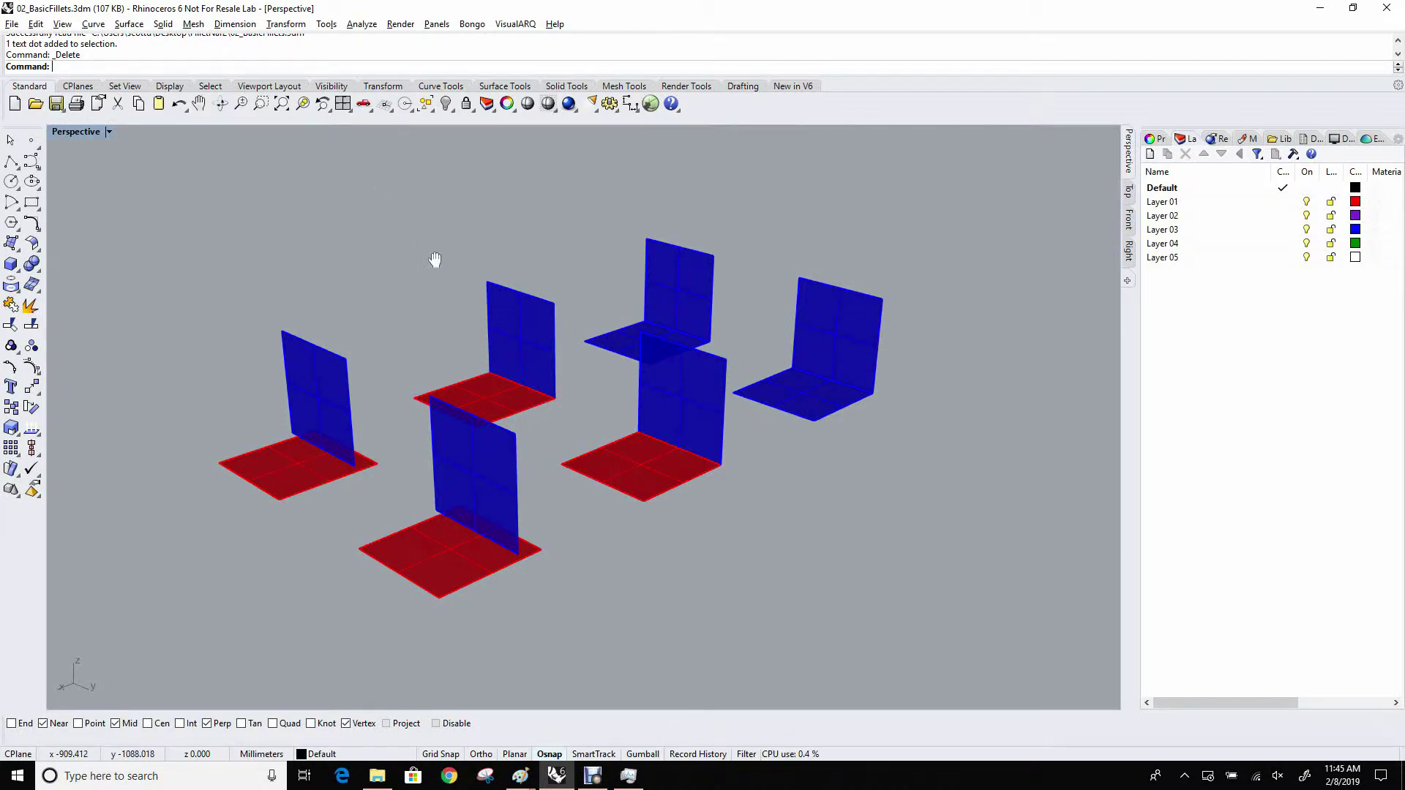
# Centre the red and blue surface pairs in the Perspective view and open the Surface menu
pyautogui.keyDown('shift'); pyautogui.moveTo(444, 246); pyautogui.dragTo(376, 219, button='right'); pyautogui.keyUp('shift')
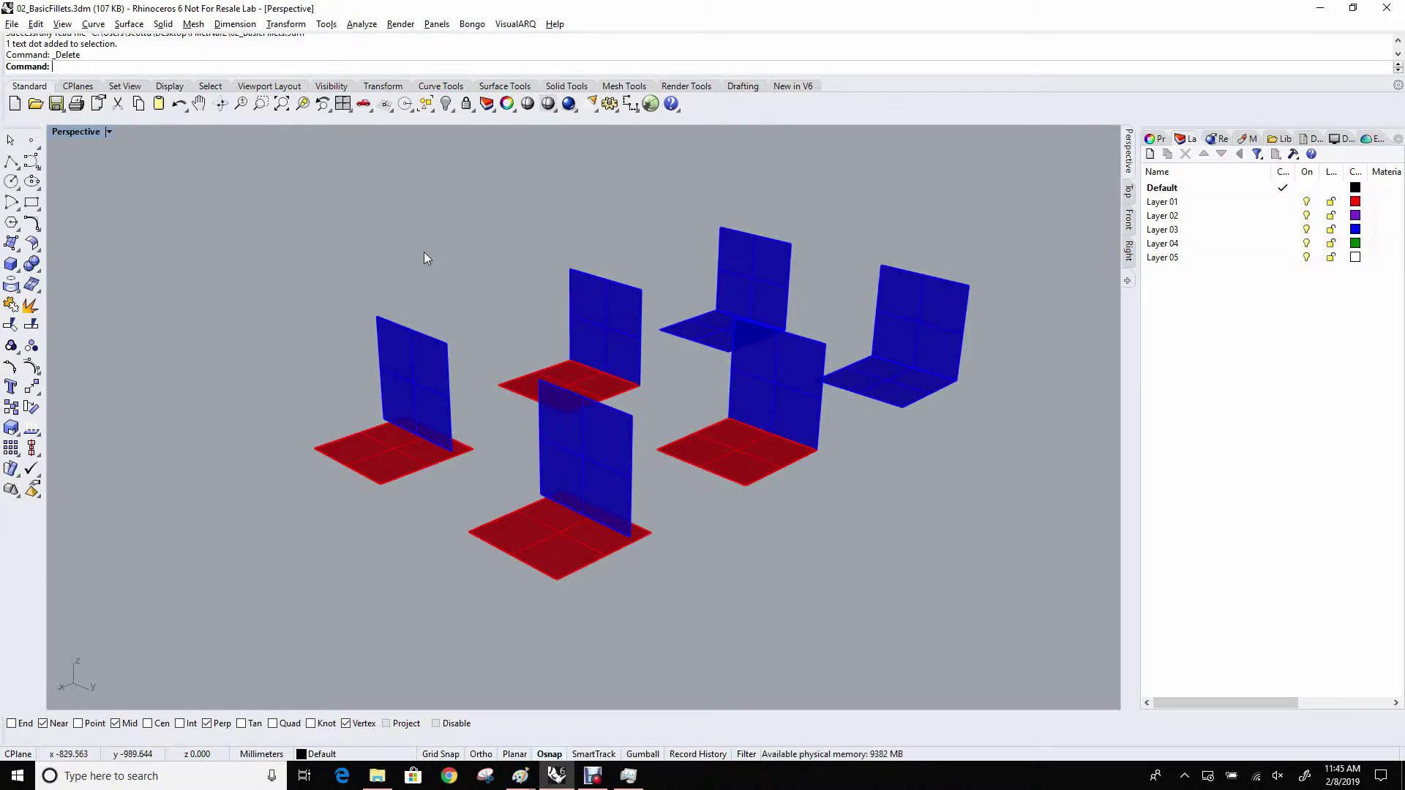
pyautogui.click(128, 24)
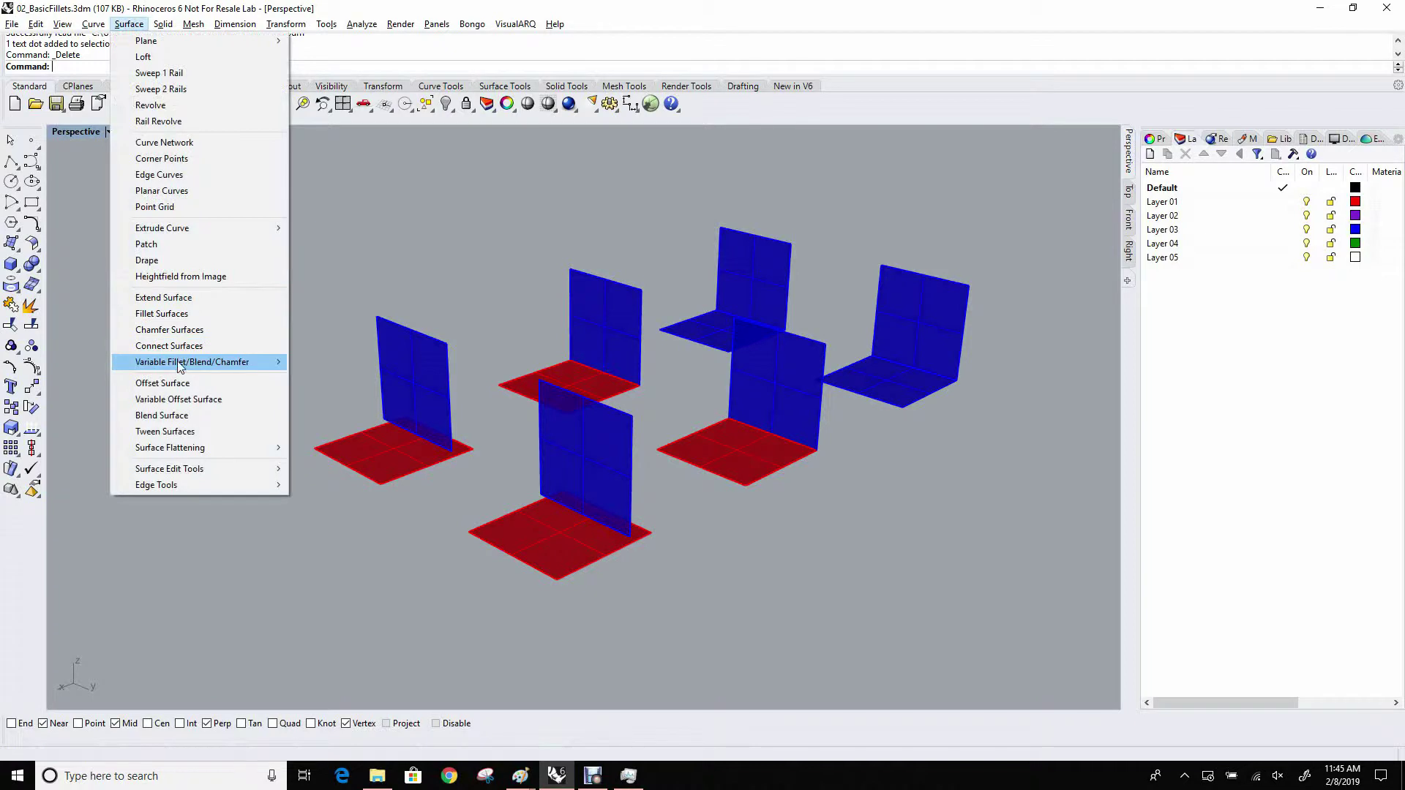
# Browse the Surface menu's Variable Fillet/Blend/Chamfer entries toward Fillet Surfaces
pyautogui.moveTo(180, 365)
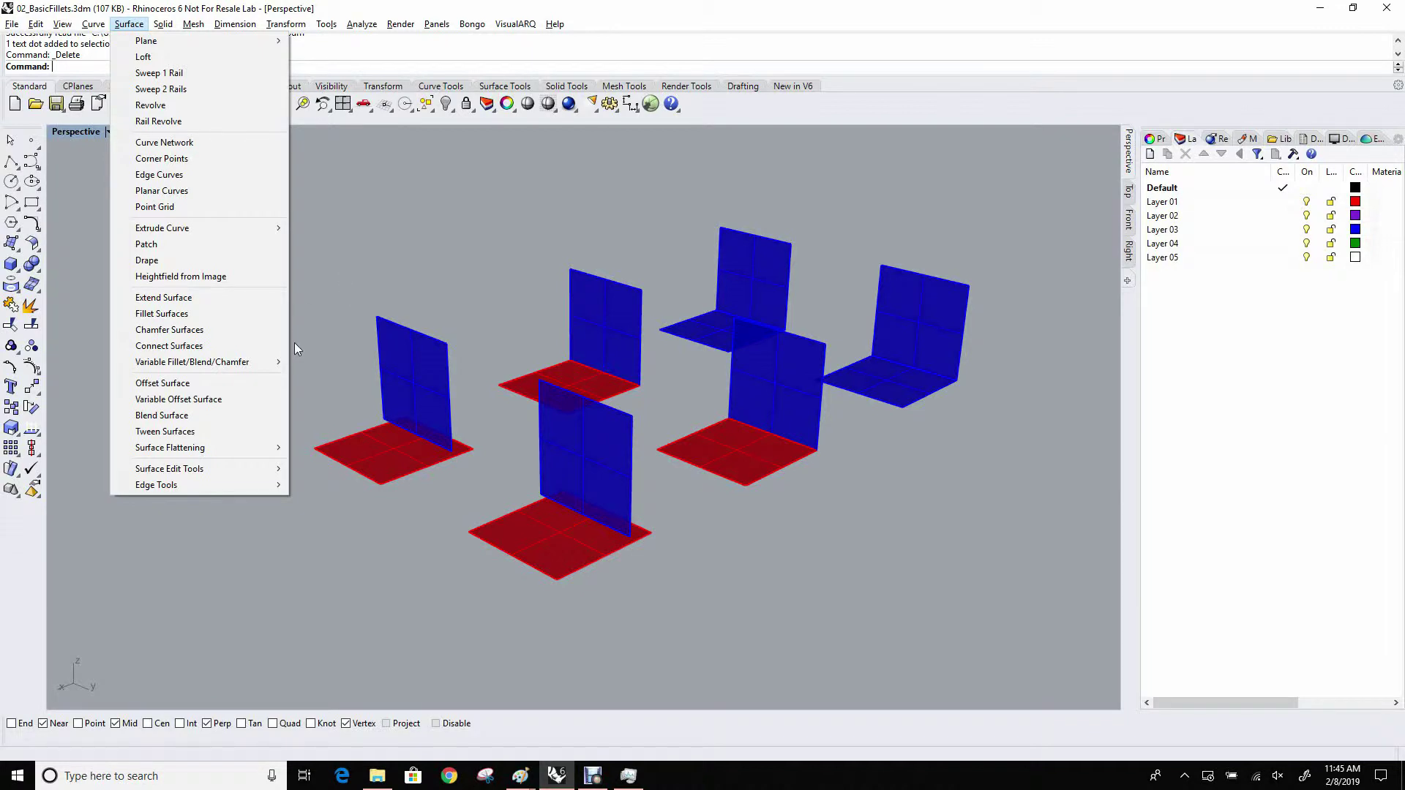
pyautogui.moveTo(241, 364)
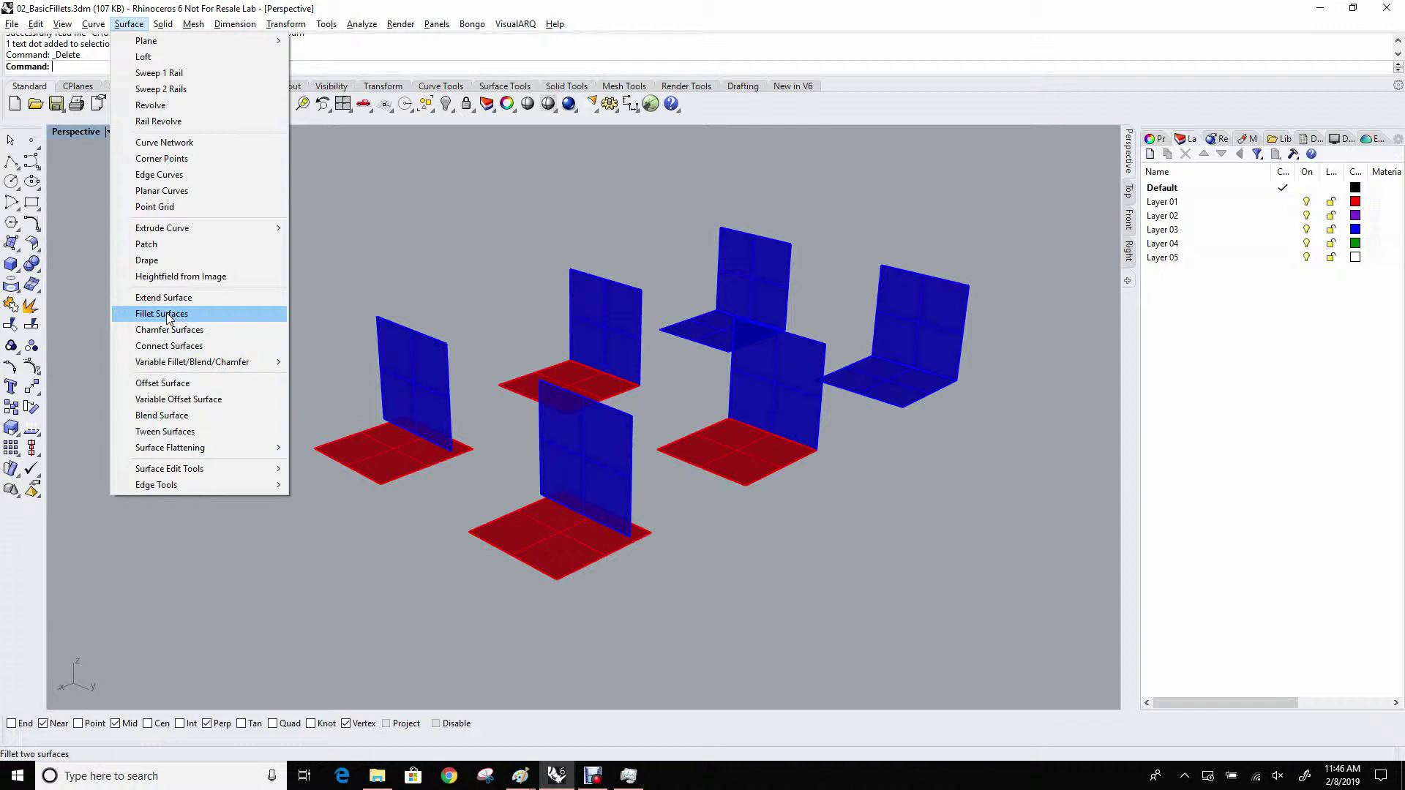
# Start Fillet Surfaces and set the fillet radius to 30
pyautogui.click(166, 316)
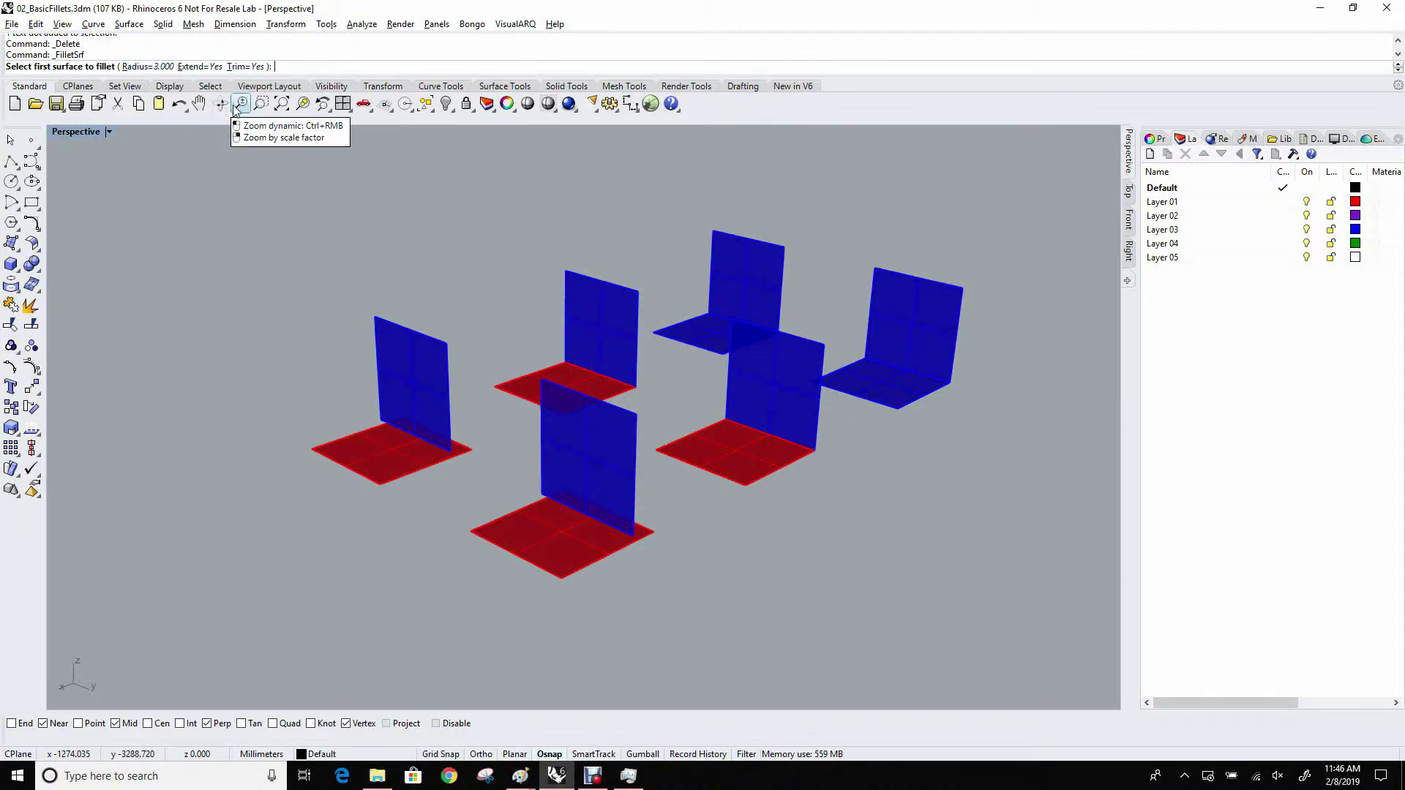
pyautogui.click(156, 68)
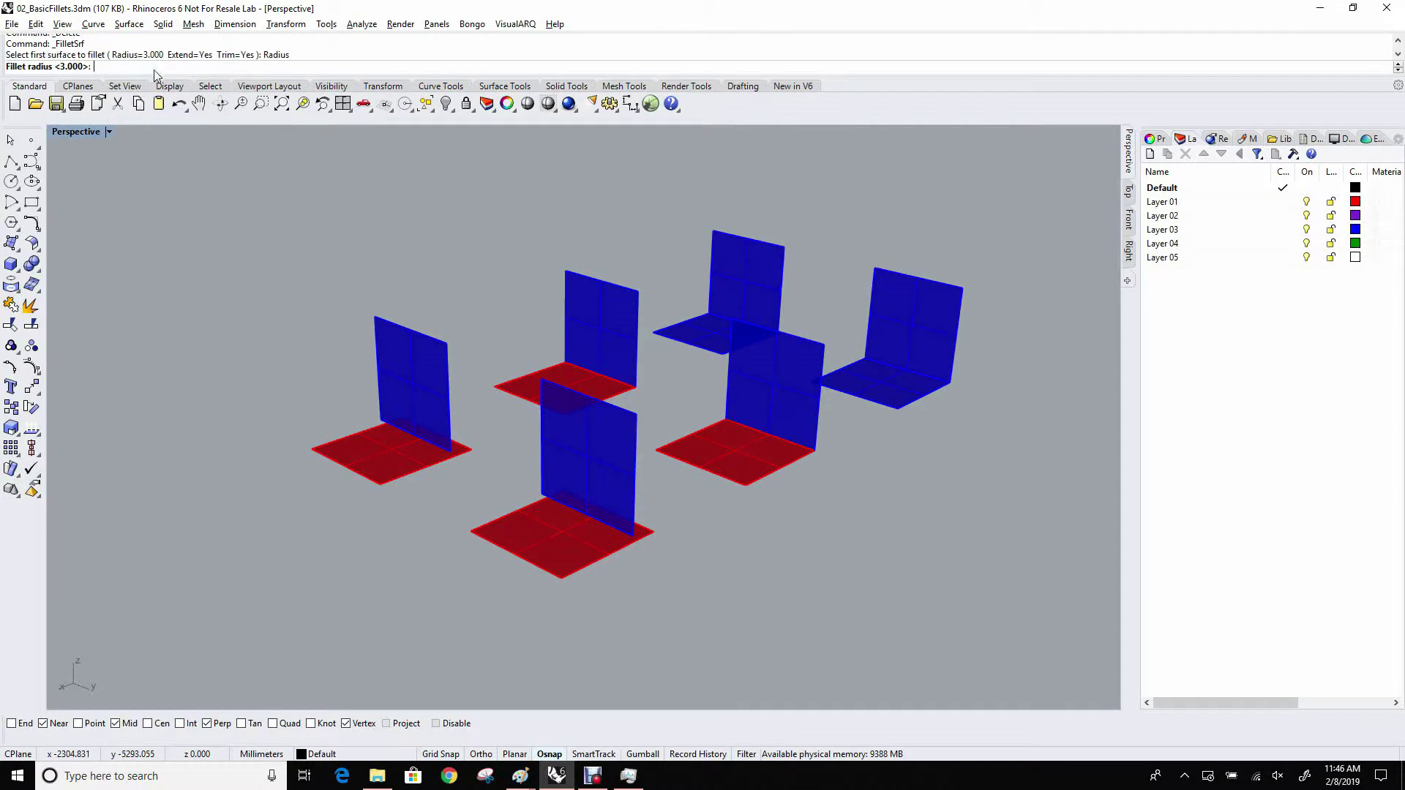
pyautogui.write('3')
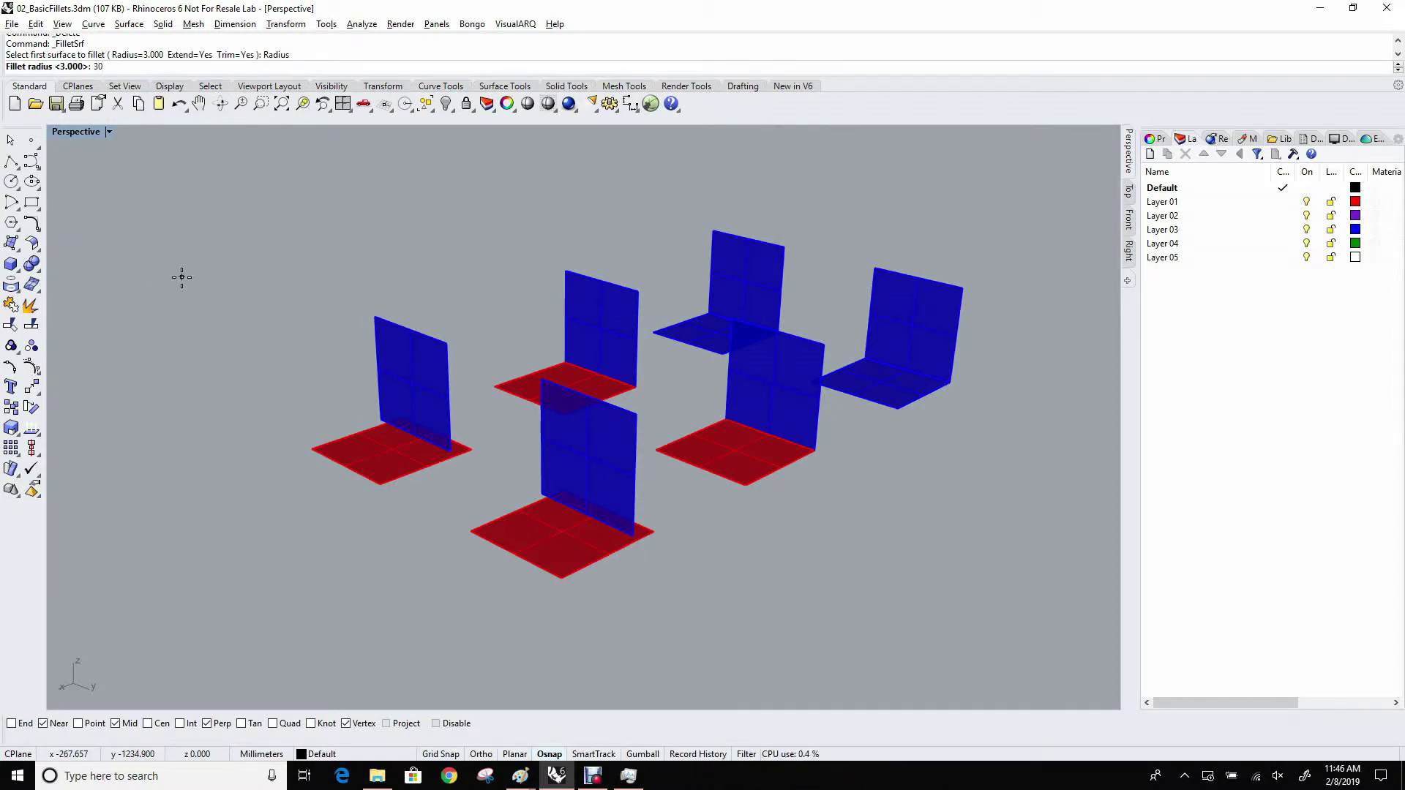
pyautogui.write('0')
pyautogui.press('Return')
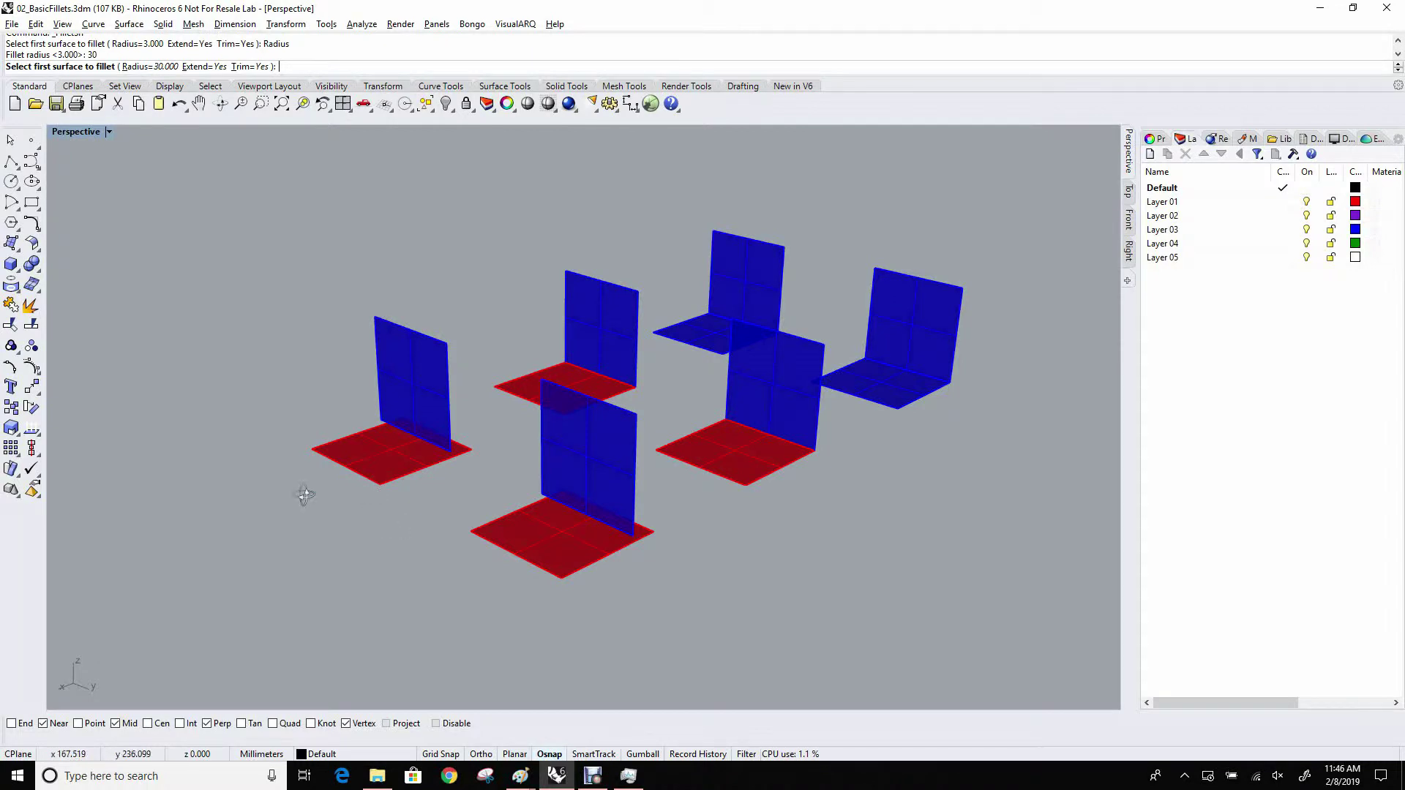
# Fillet the left blue wall into its red floor at radius 30
pyautogui.moveTo(304, 493); pyautogui.dragTo(393, 479, button='right')
pyautogui.scroll(3, 466, 499)
pyautogui.scroll(-3, 474, 523)
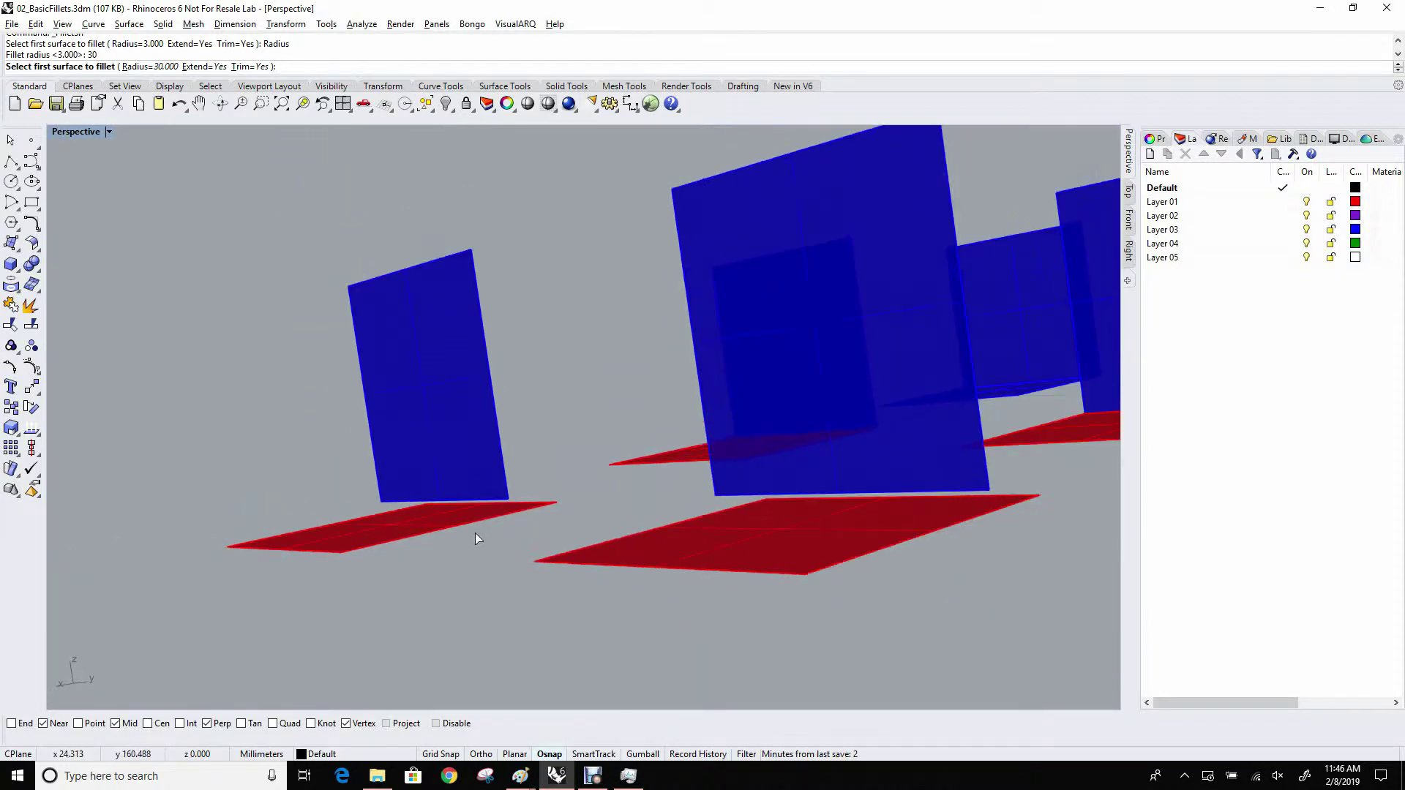
pyautogui.moveTo(480, 536); pyautogui.dragTo(495, 565, button='right')
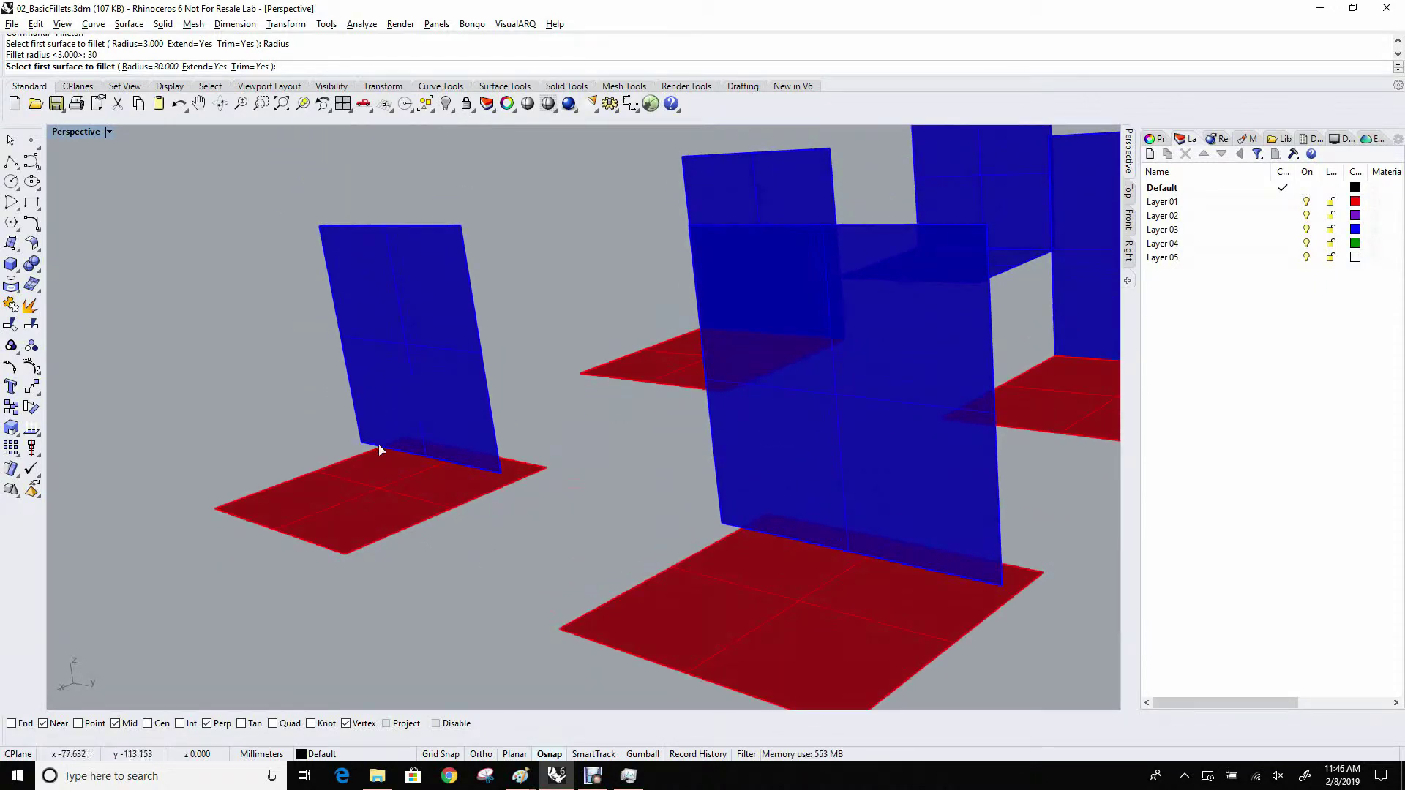
pyautogui.click(389, 412)
pyautogui.click(351, 463)
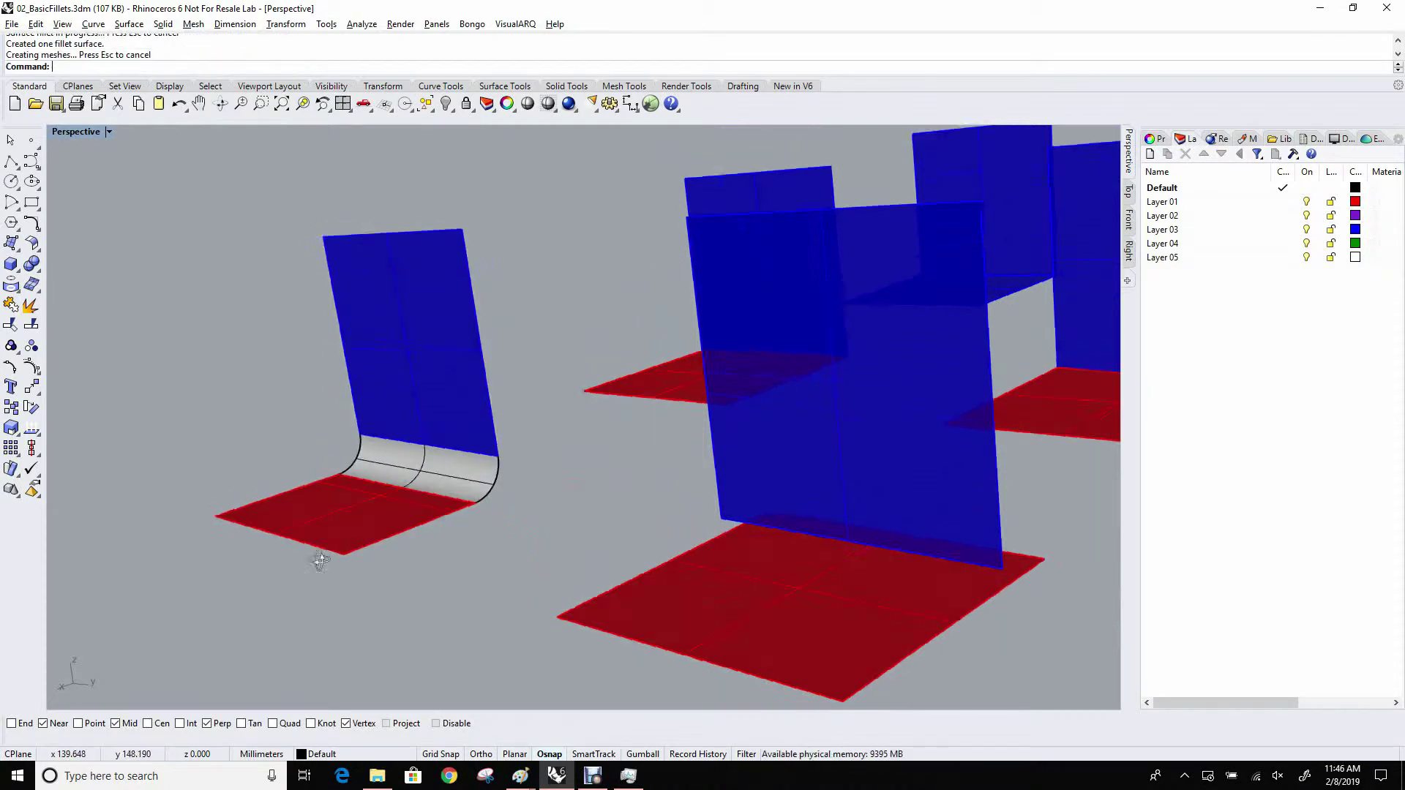
pyautogui.moveTo(351, 464); pyautogui.dragTo(341, 583, button='right')
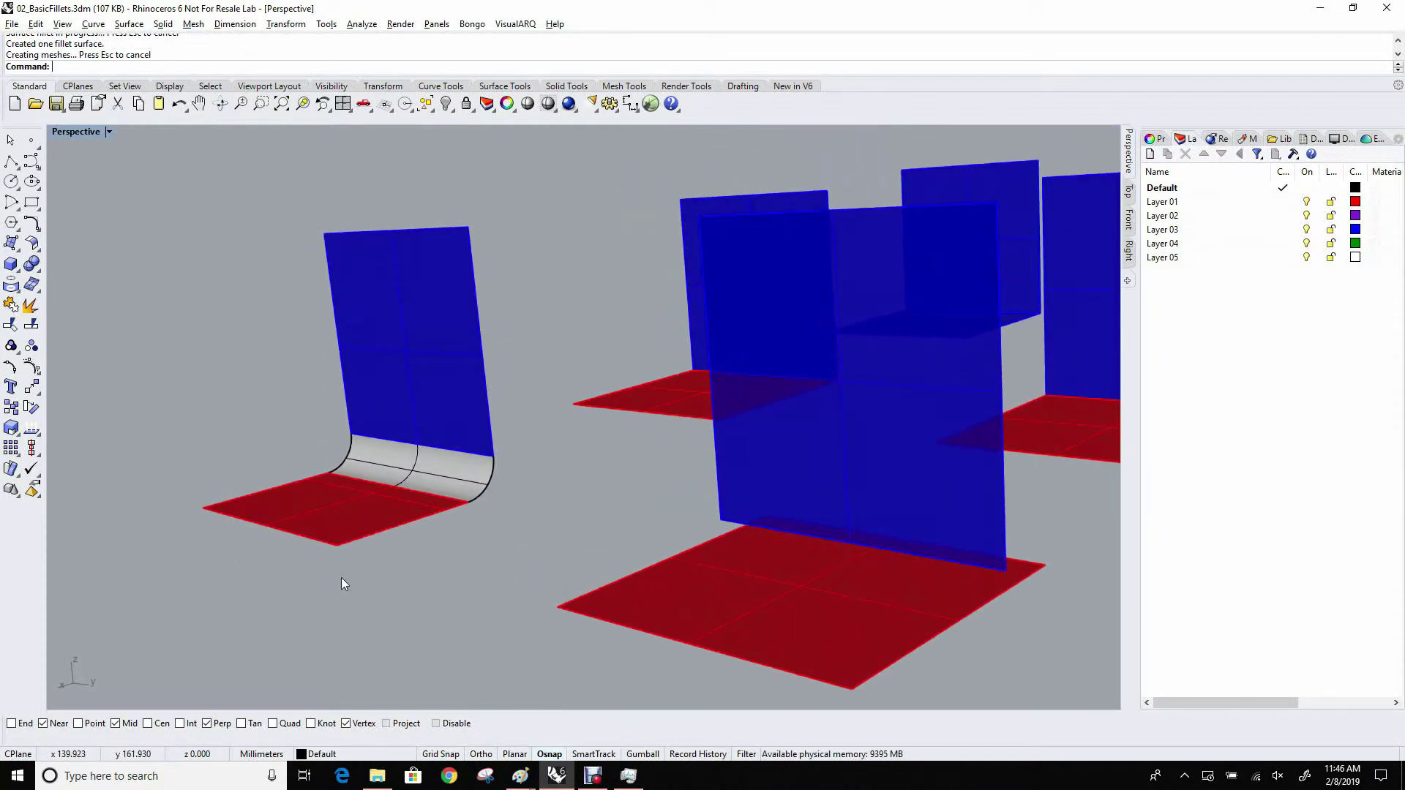
pyautogui.click(346, 521)
pyautogui.click(385, 472)
pyautogui.click(405, 392)
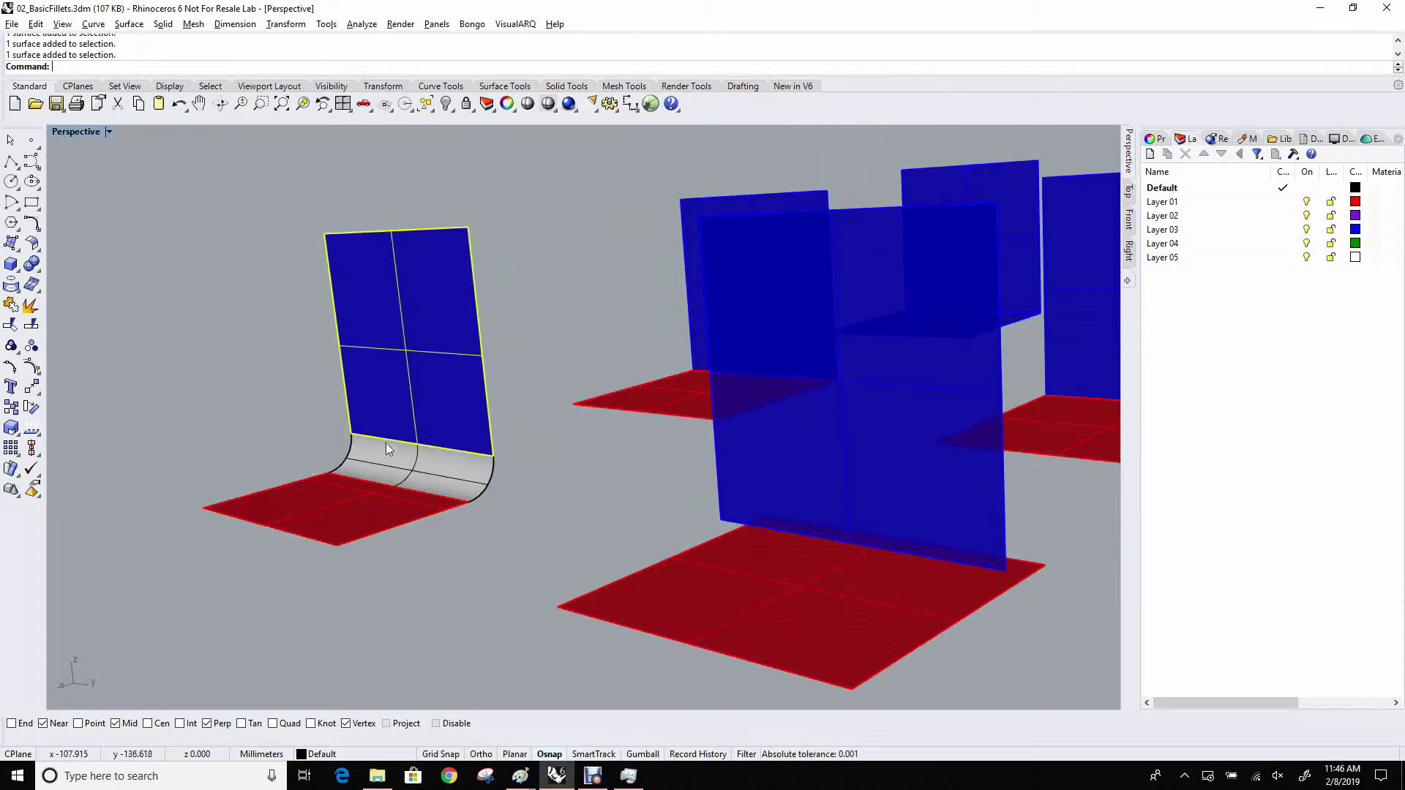
pyautogui.click(381, 451)
pyautogui.click(338, 500)
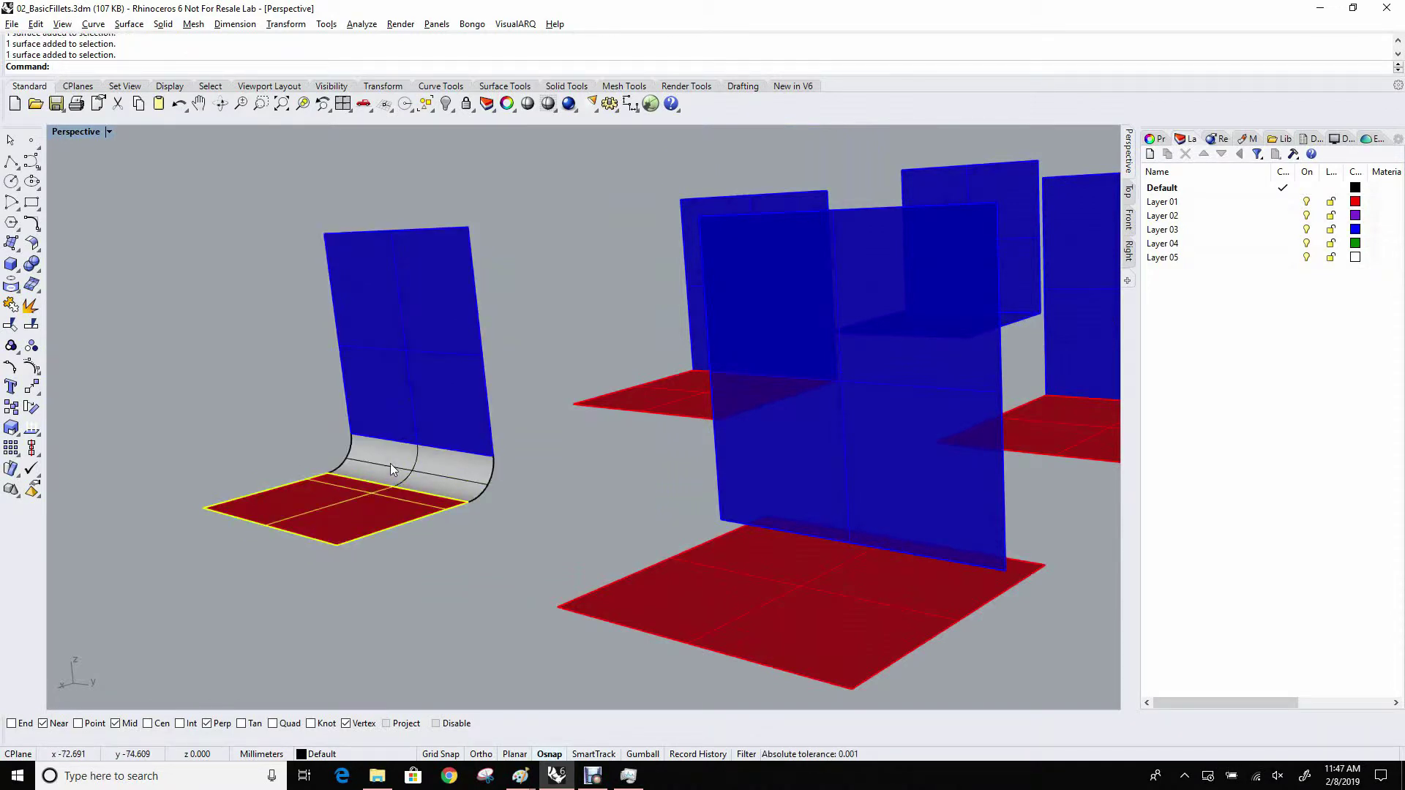
pyautogui.click(390, 463)
pyautogui.click(293, 407)
pyautogui.moveTo(450, 455)
pyautogui.mouseDown(button='right')
pyautogui.moveTo(417, 472)
pyautogui.moveTo(447, 444)
pyautogui.mouseUp(button='right')
pyautogui.scroll(3, 495, 476)
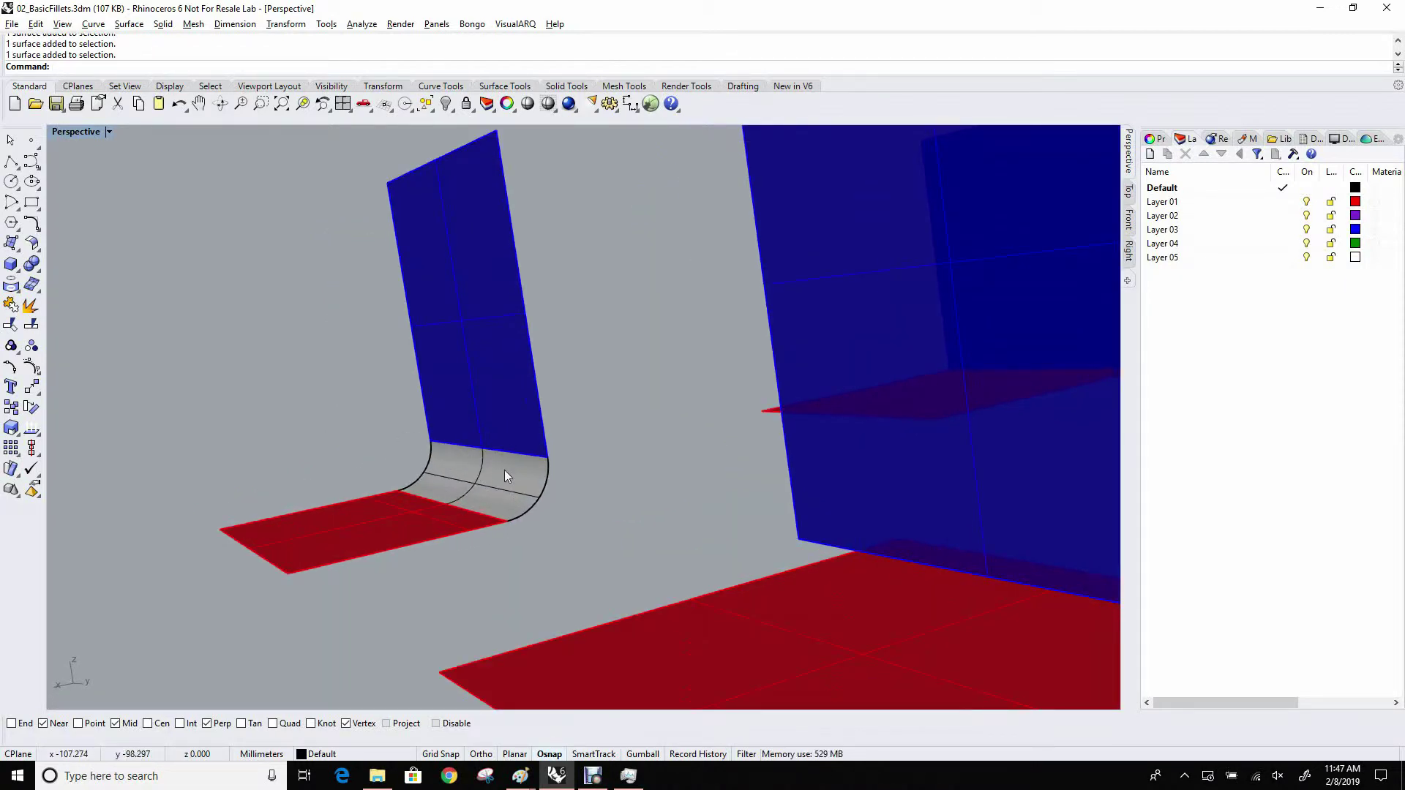
pyautogui.moveTo(503, 470); pyautogui.dragTo(493, 517, button='right')
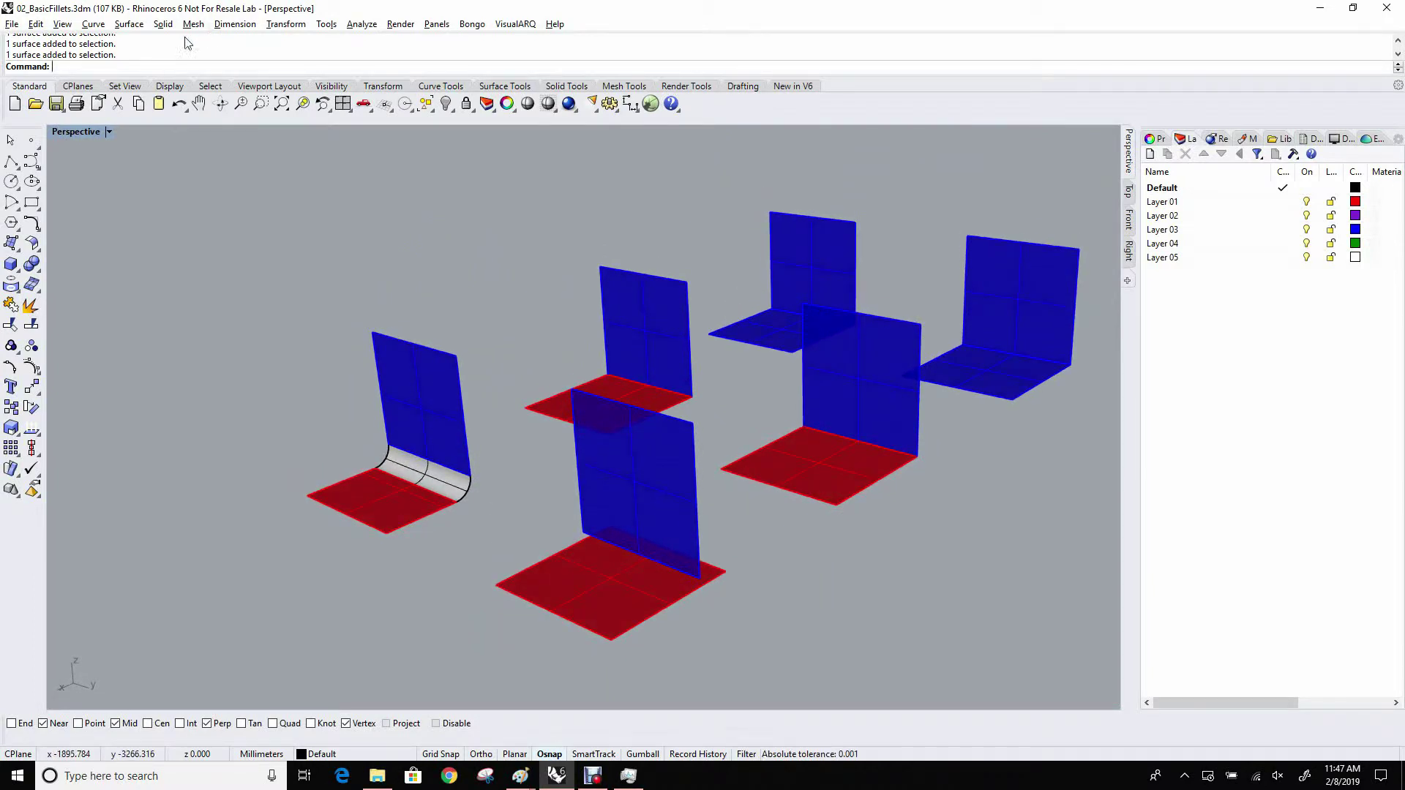
pyautogui.click(129, 24)
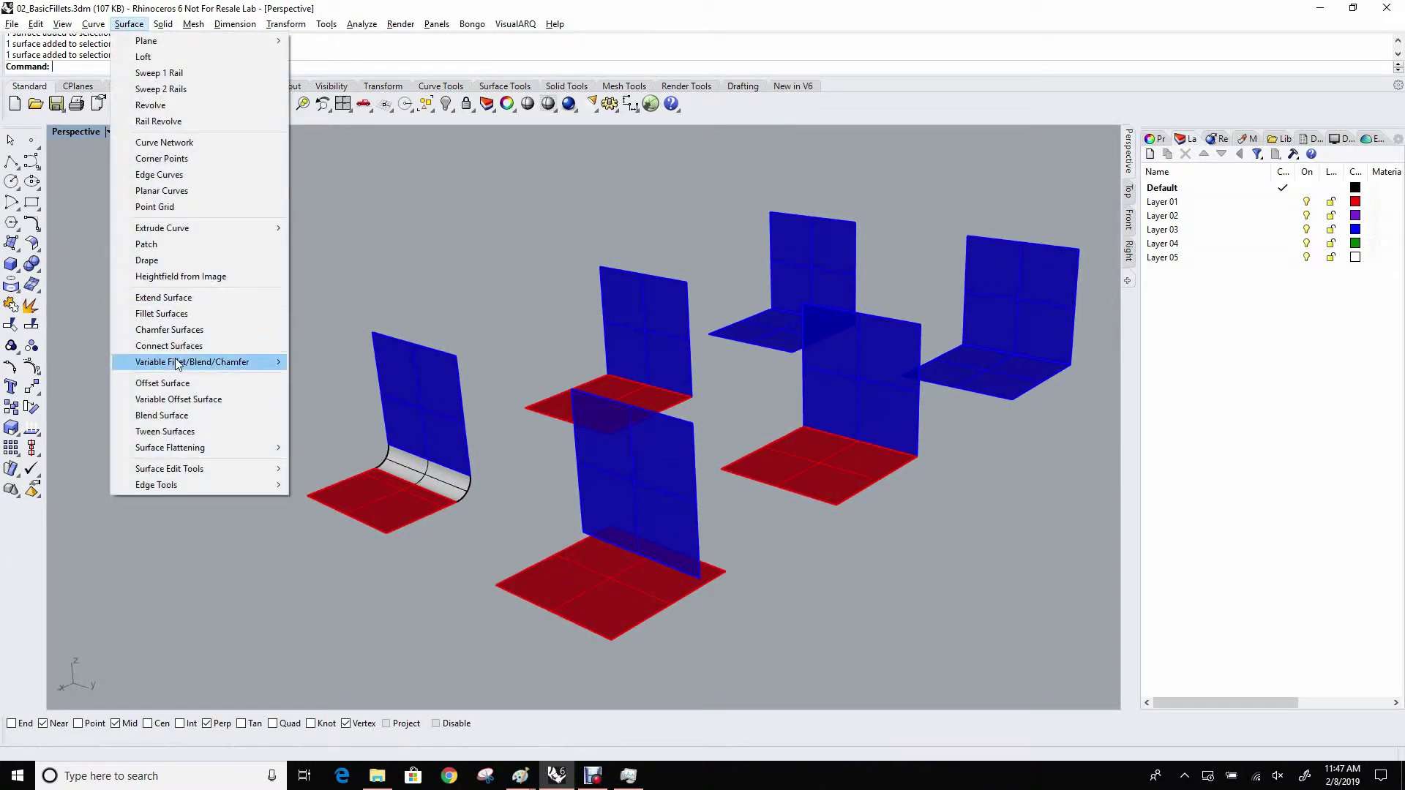
pyautogui.moveTo(178, 364)
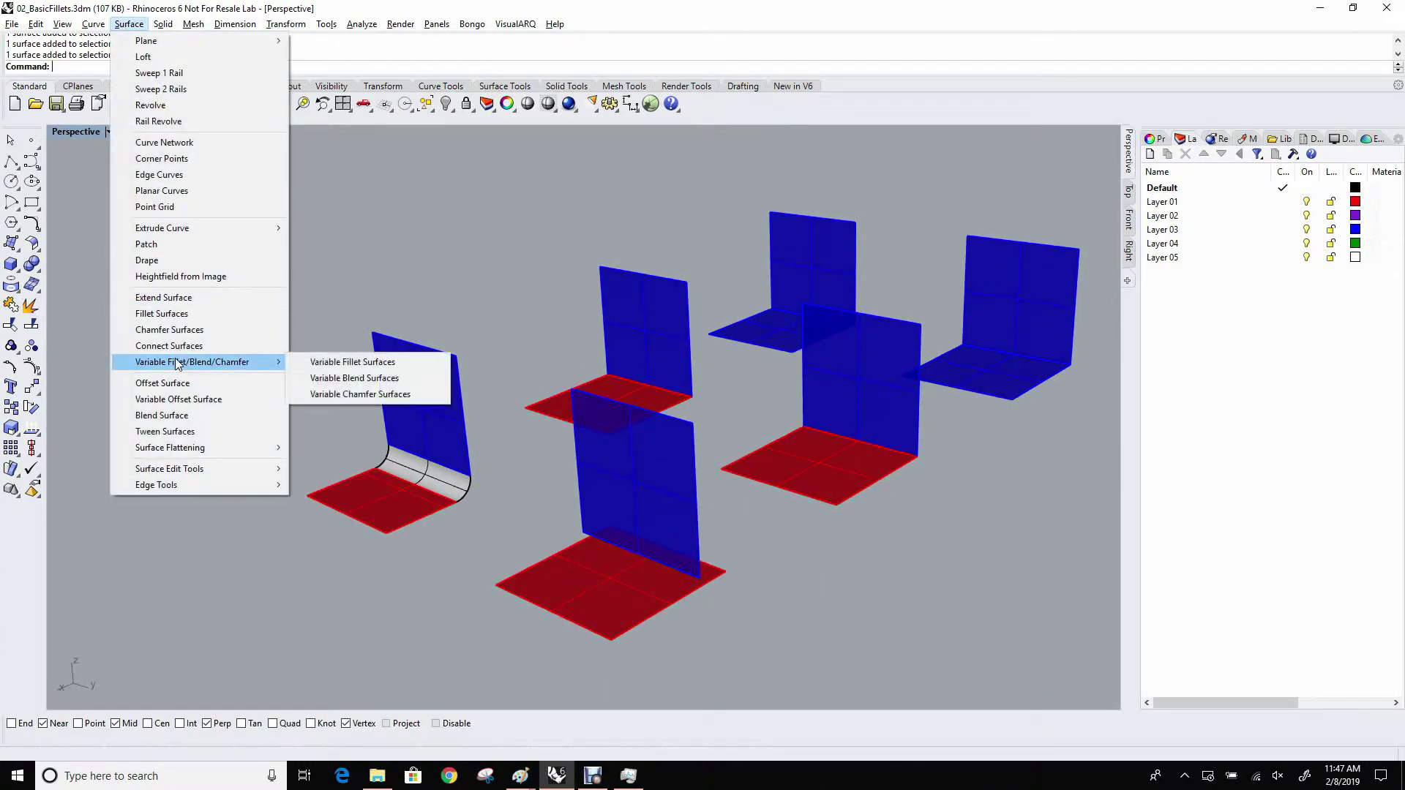
pyautogui.click(382, 364)
pyautogui.moveTo(383, 367); pyautogui.dragTo(451, 439, button='right')
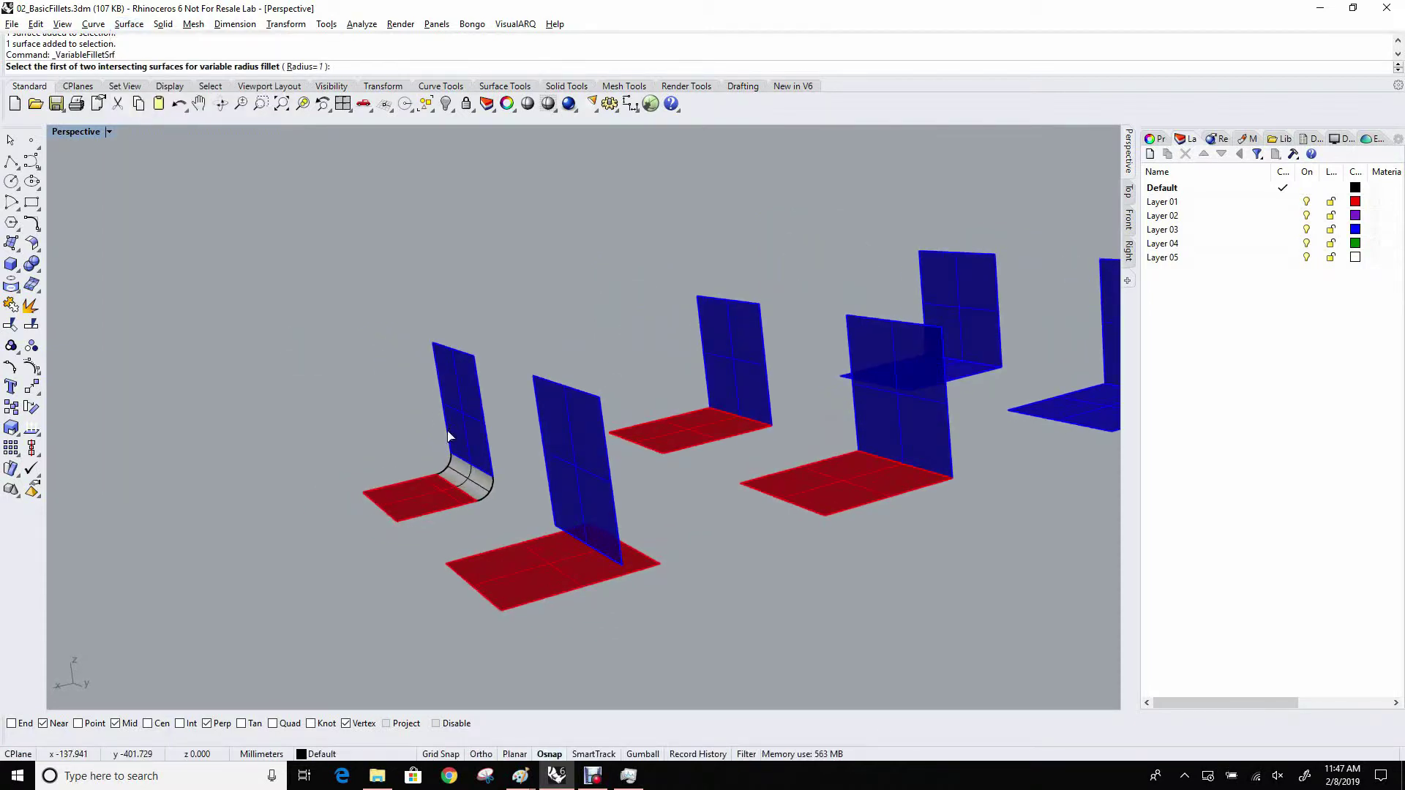
pyautogui.moveTo(600, 552); pyautogui.dragTo(565, 492, button='right')
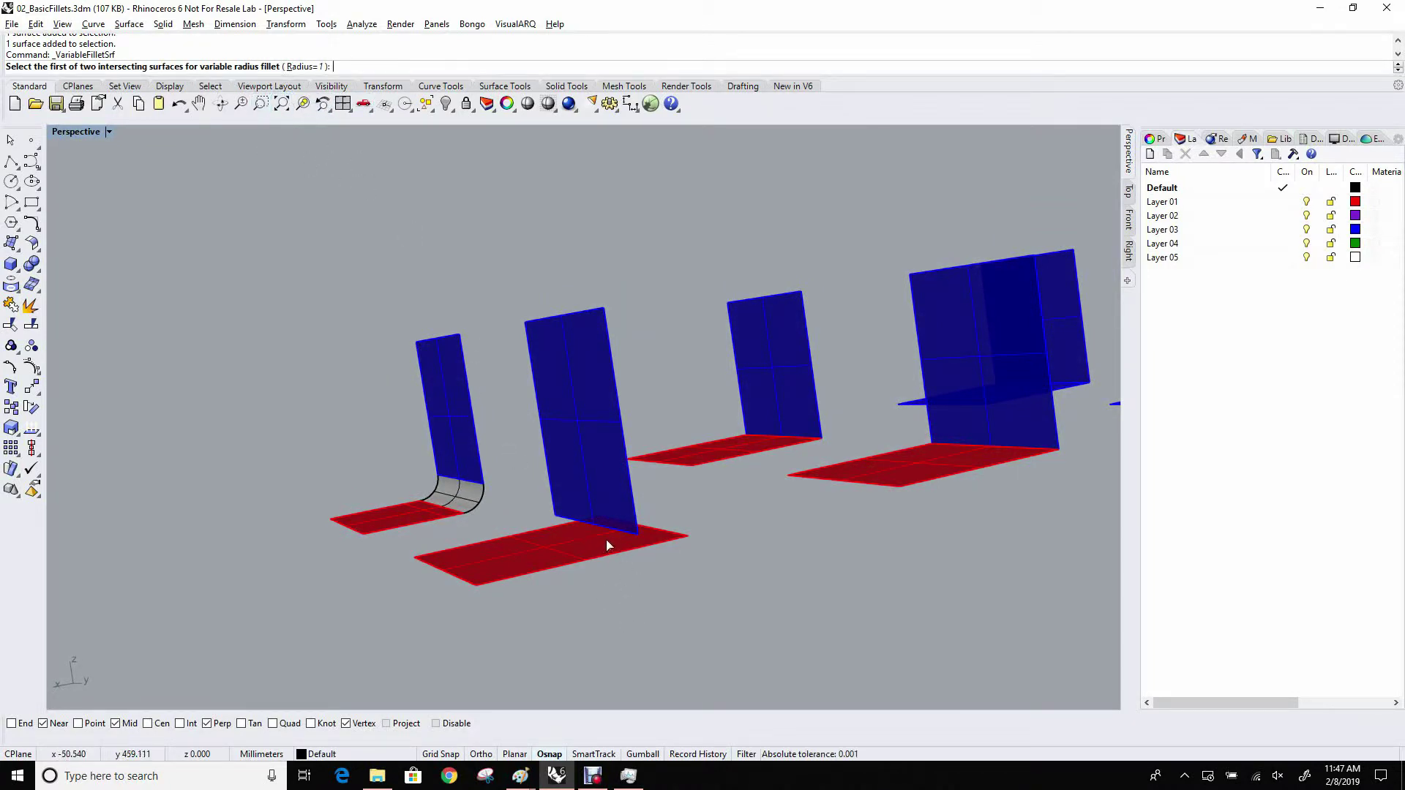
pyautogui.moveTo(606, 539); pyautogui.dragTo(622, 547, button='right')
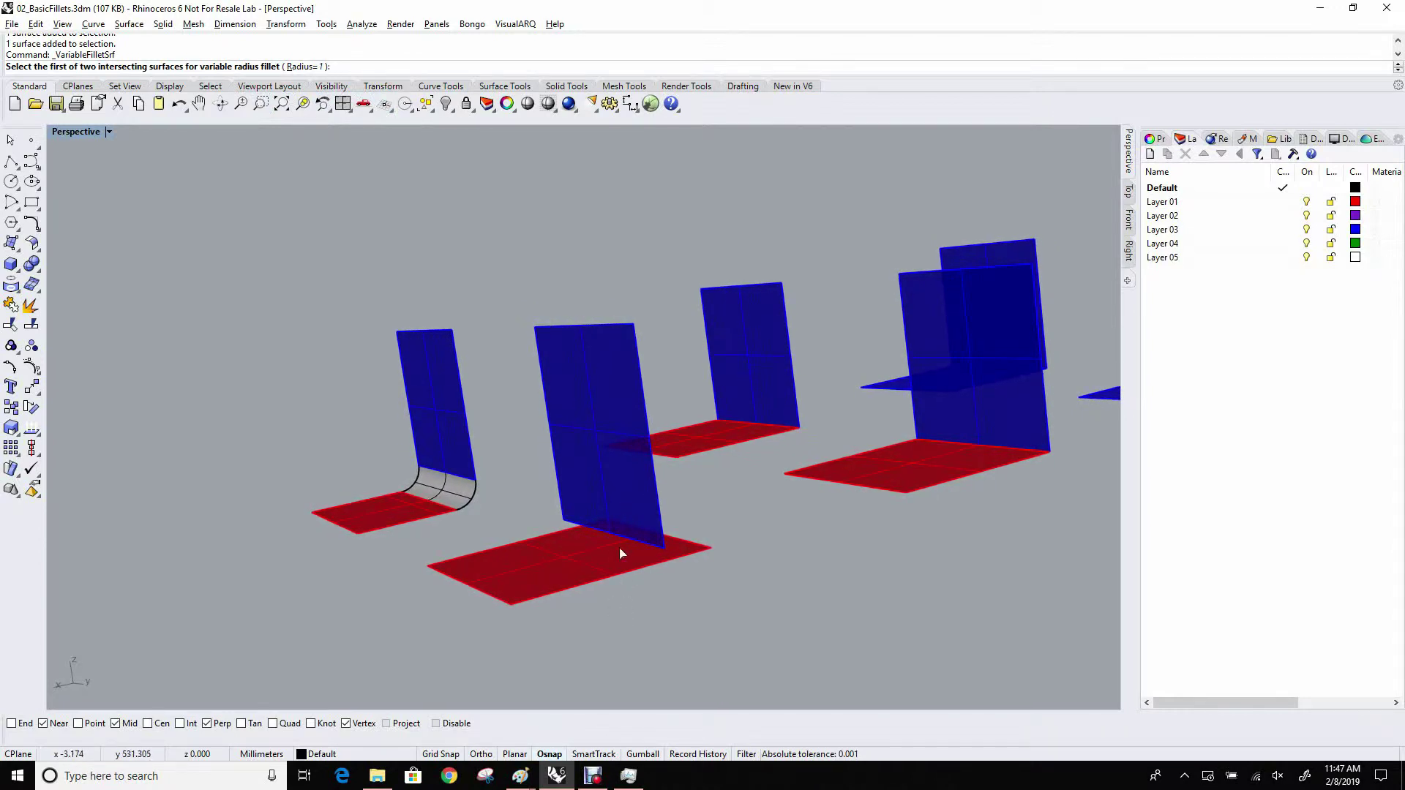
pyautogui.moveTo(634, 573)
pyautogui.mouseDown(button='right')
pyautogui.moveTo(613, 575)
pyautogui.moveTo(628, 578)
pyautogui.mouseUp(button='right')
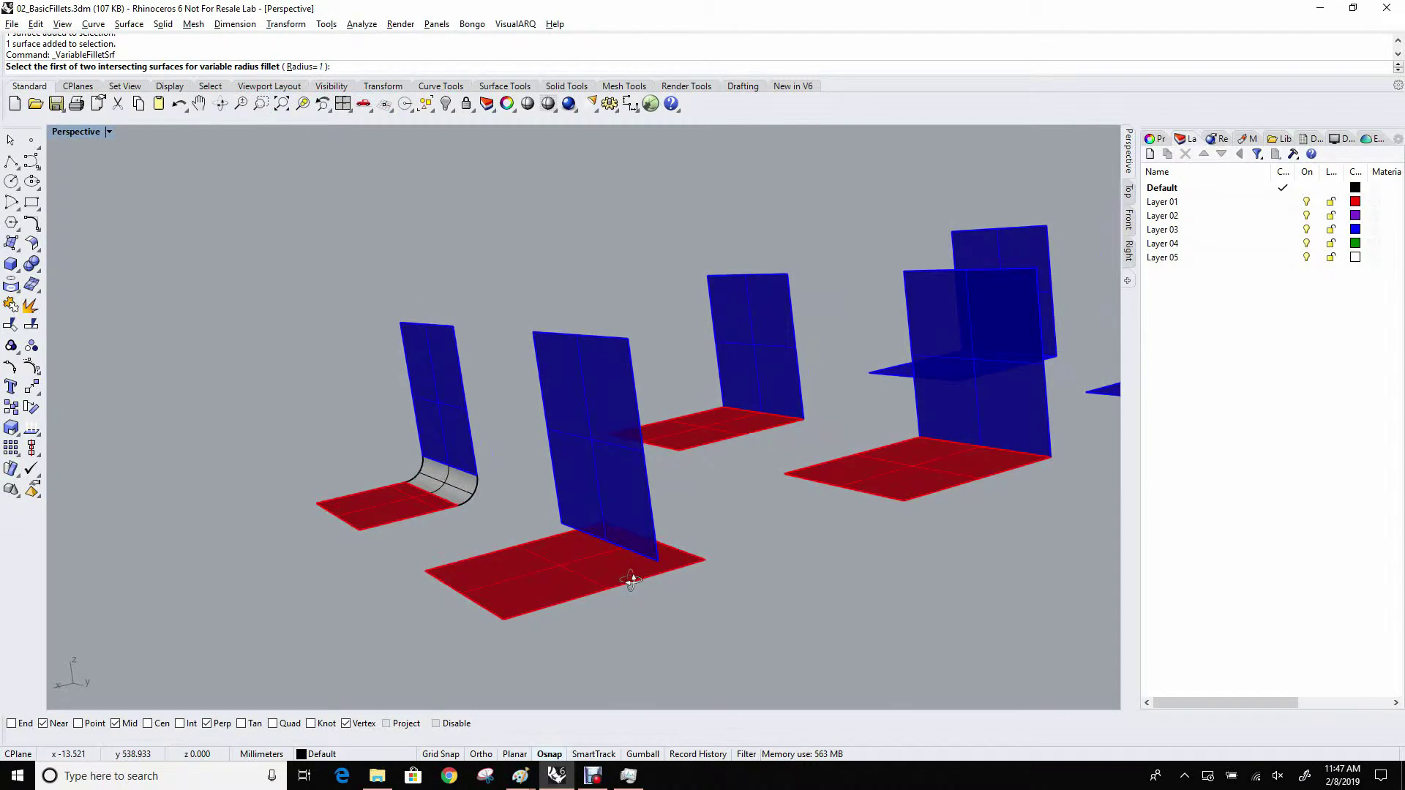
pyautogui.click(594, 569)
pyautogui.click(621, 510)
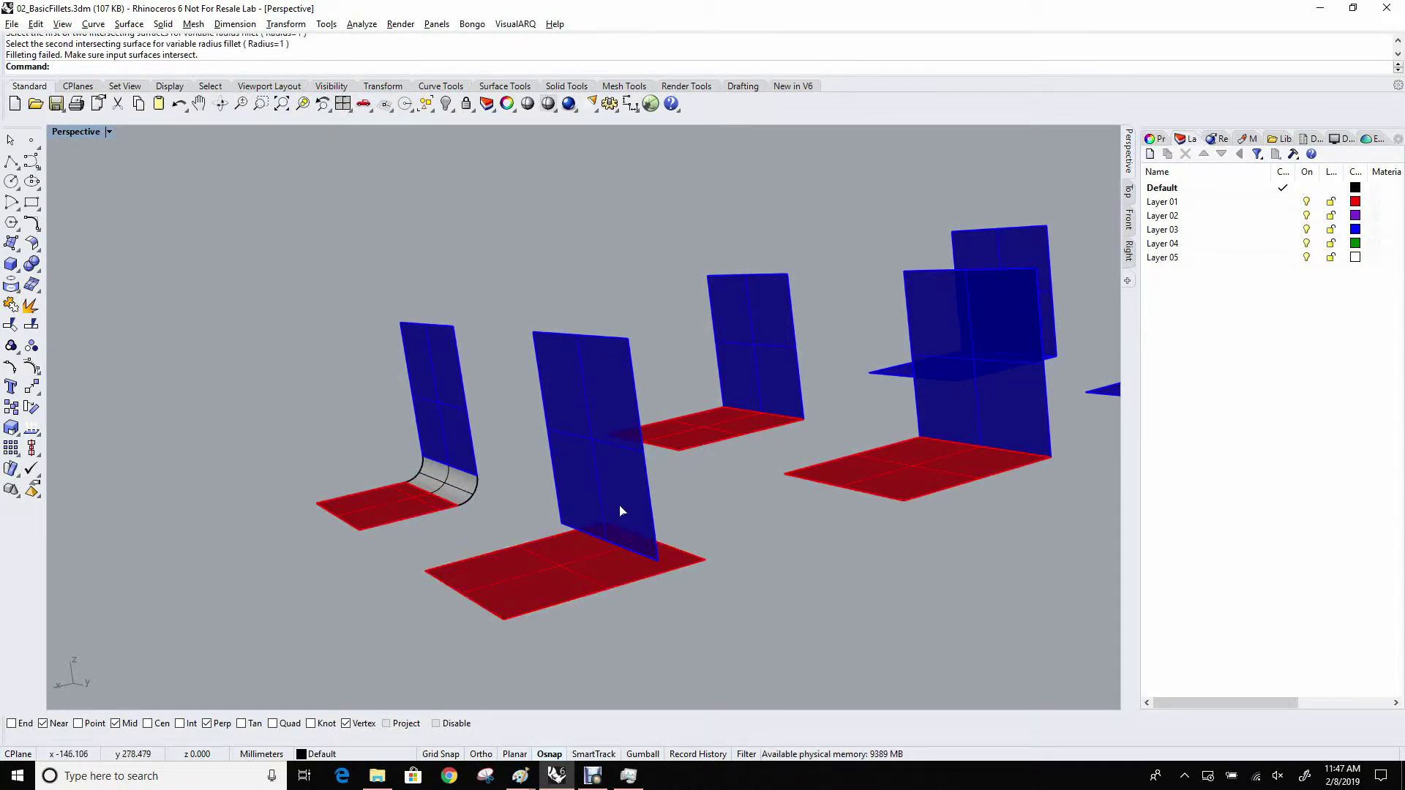
# Restart Variable Fillet Surfaces and pick the second pair's blue wall and red floor
pyautogui.moveTo(547, 556); pyautogui.dragTo(464, 388, button='right')
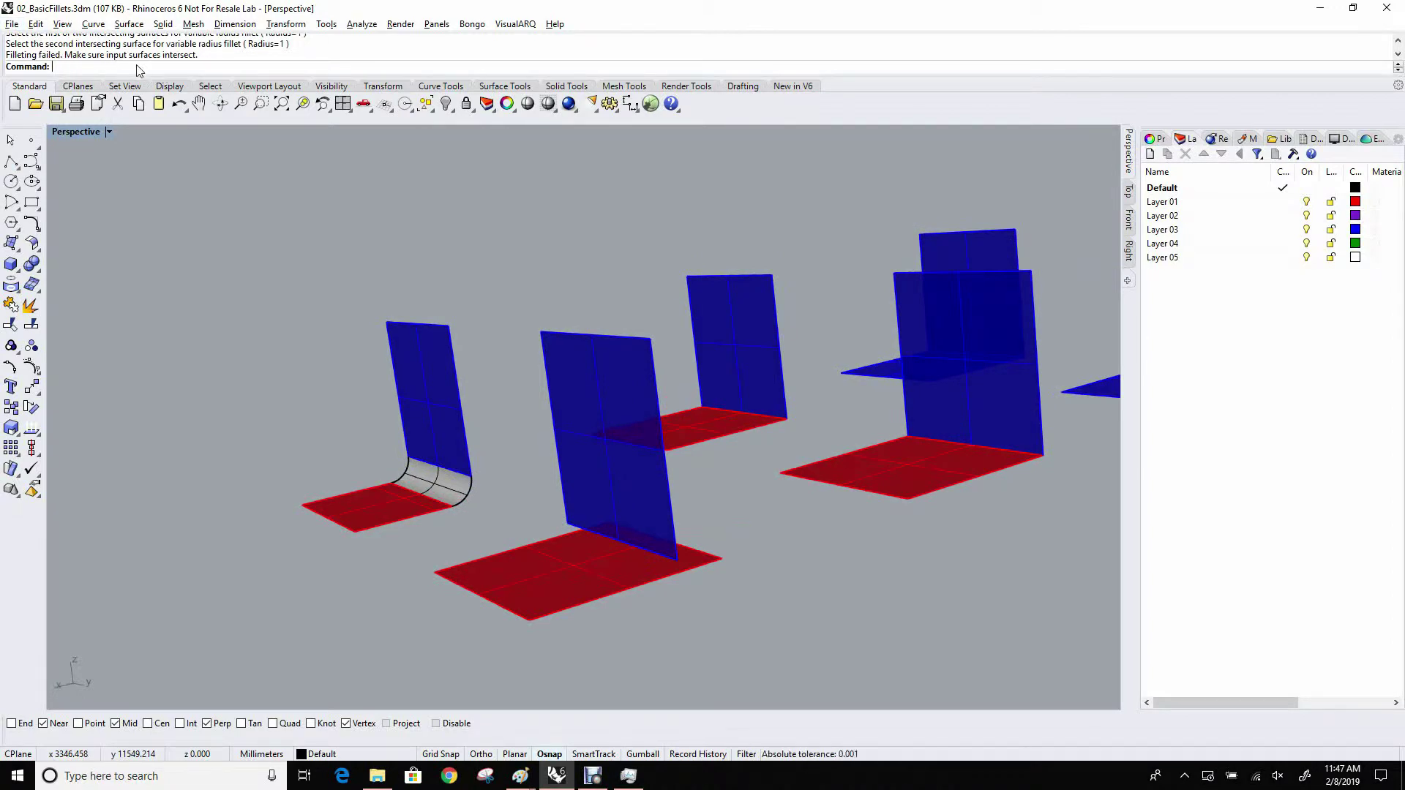
pyautogui.moveTo(516, 507); pyautogui.dragTo(601, 565, button='right')
pyautogui.moveTo(935, 459); pyautogui.dragTo(791, 520, button='right')
pyautogui.scroll(5, 752, 491)
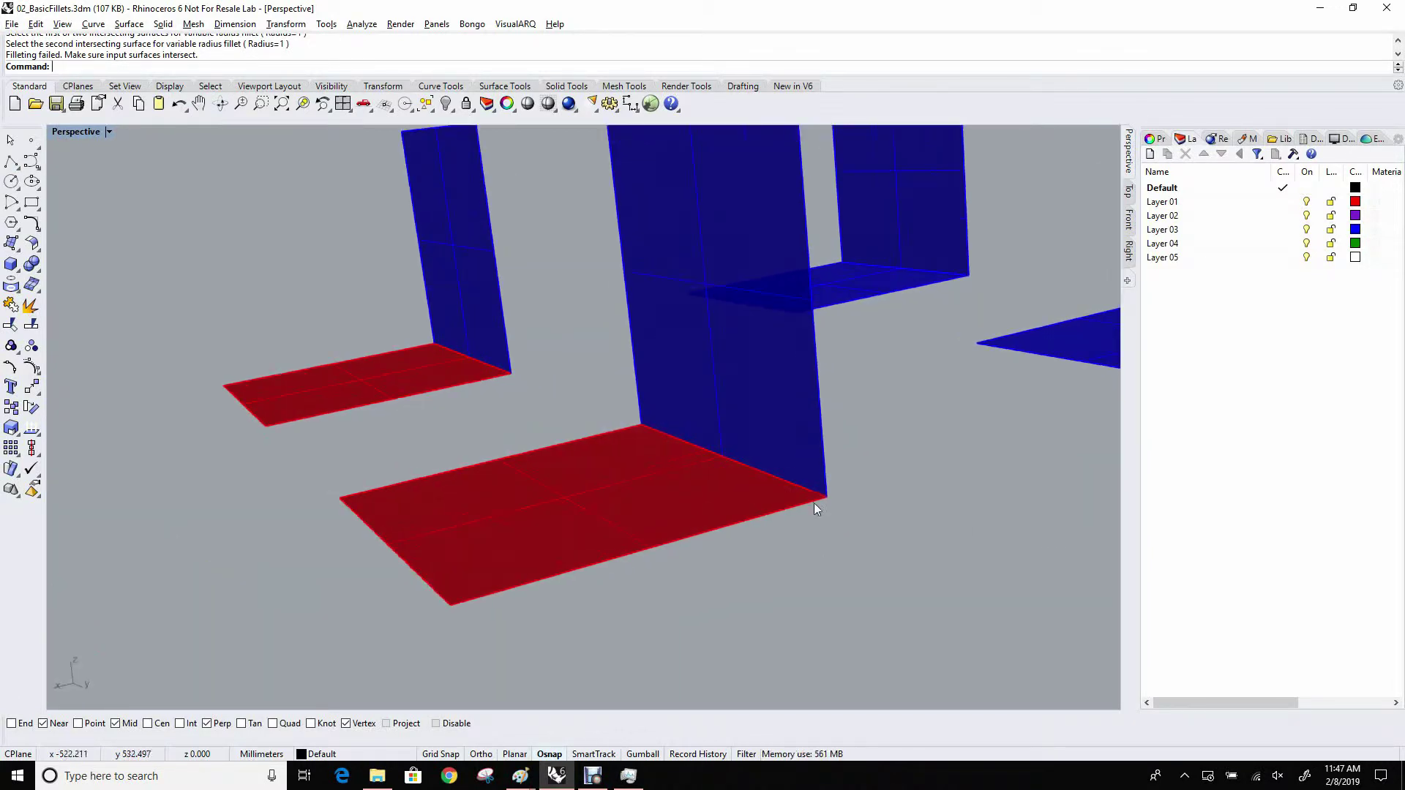
pyautogui.rightClick(761, 44)
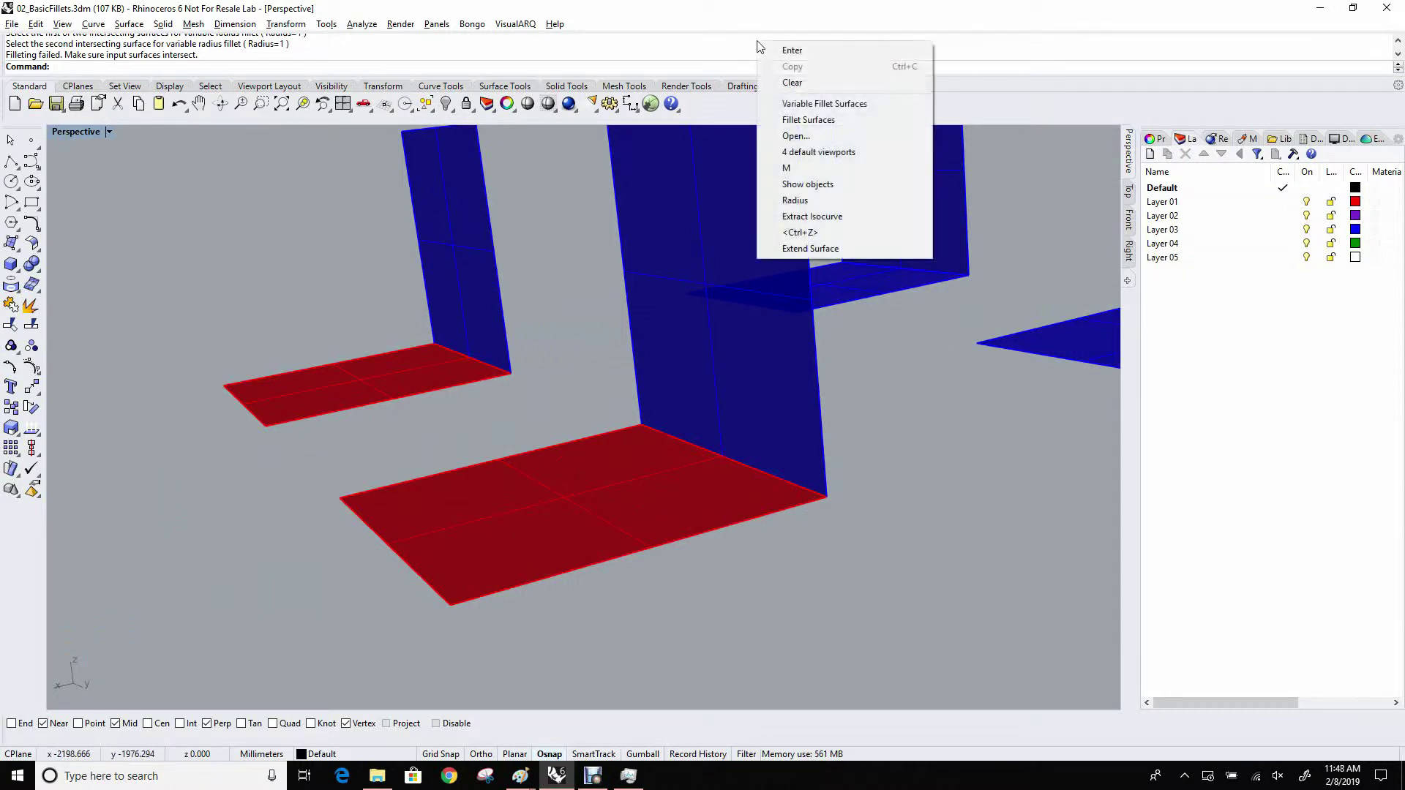
pyautogui.click(823, 103)
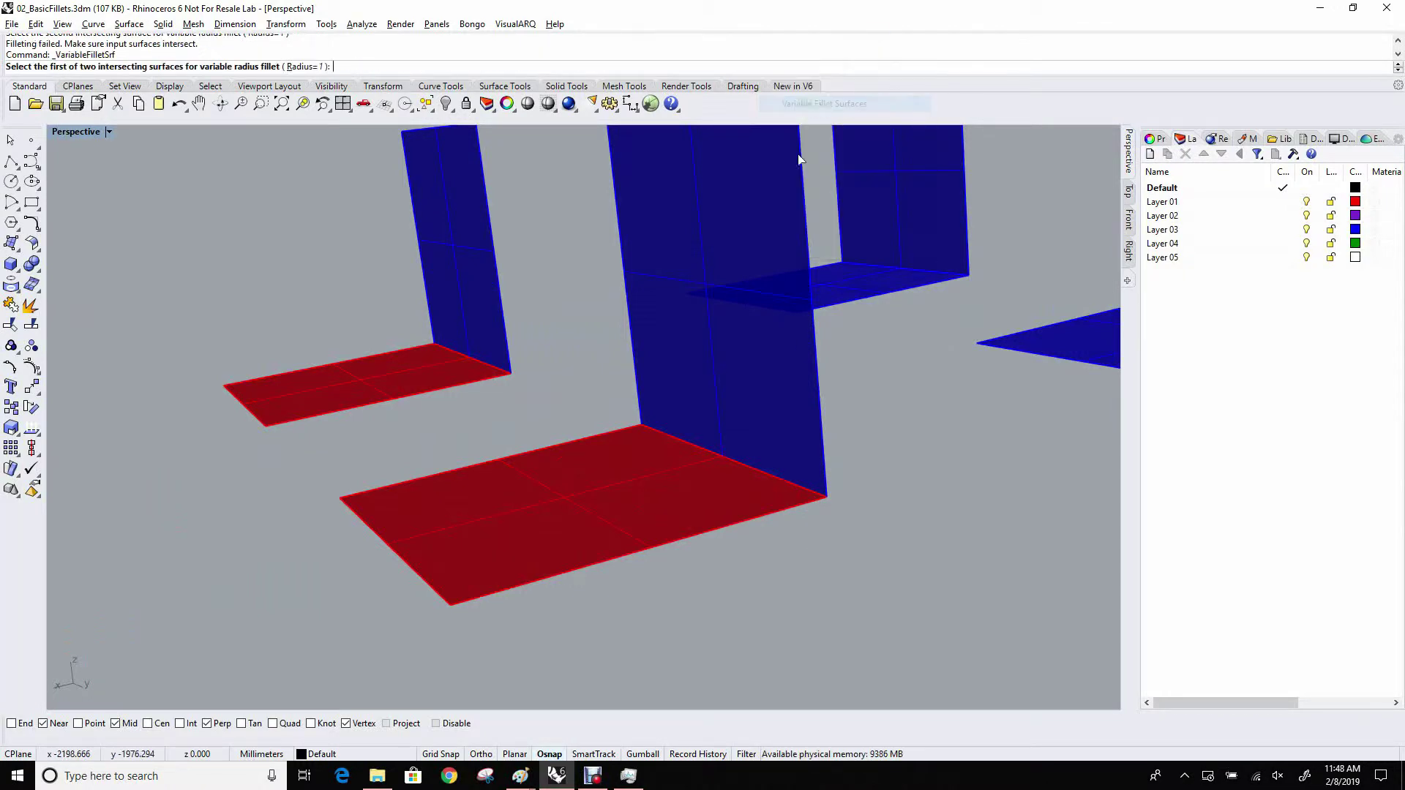
pyautogui.click(785, 429)
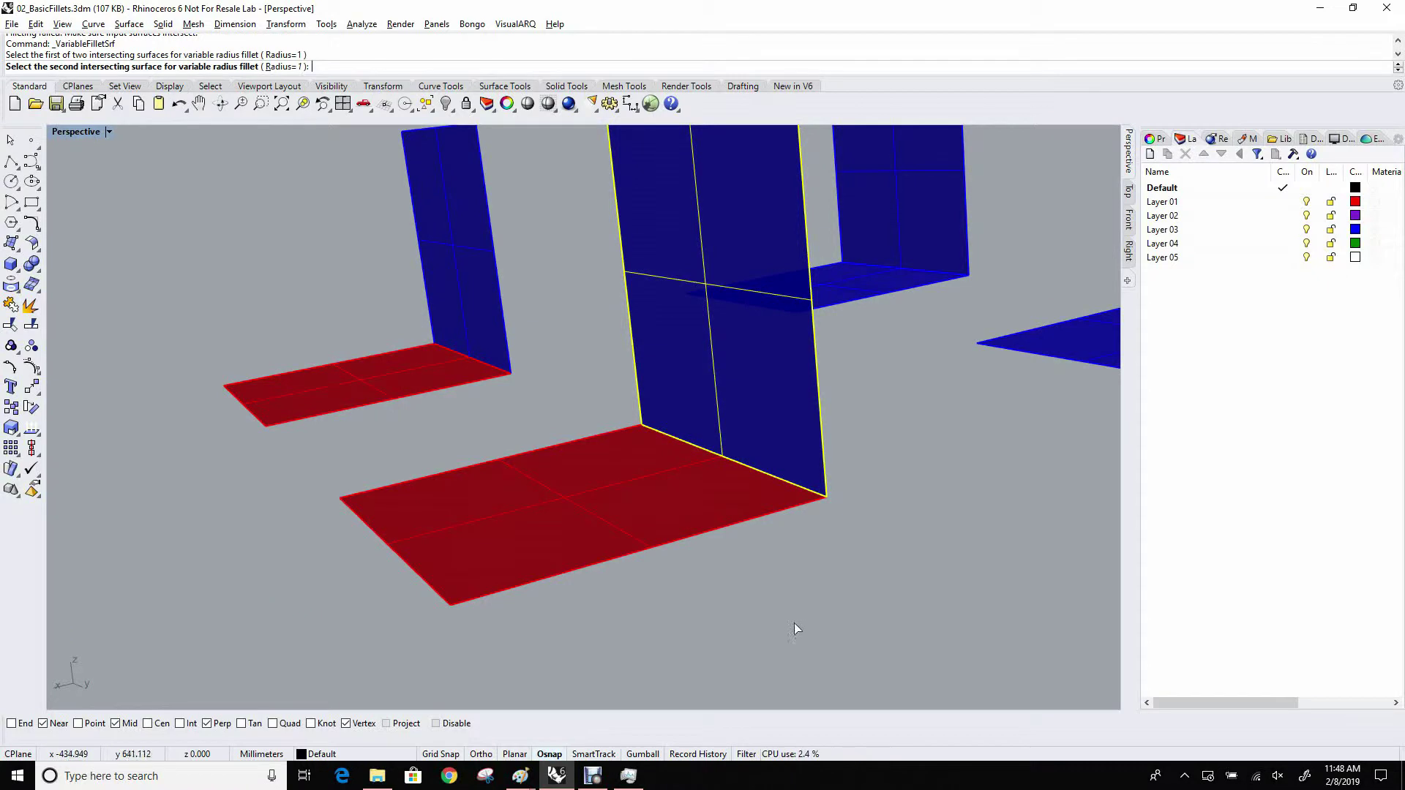
pyautogui.click(700, 495)
pyautogui.moveTo(728, 546)
pyautogui.mouseDown(button='right')
pyautogui.moveTo(815, 539)
pyautogui.moveTo(718, 564)
pyautogui.mouseUp(button='right')
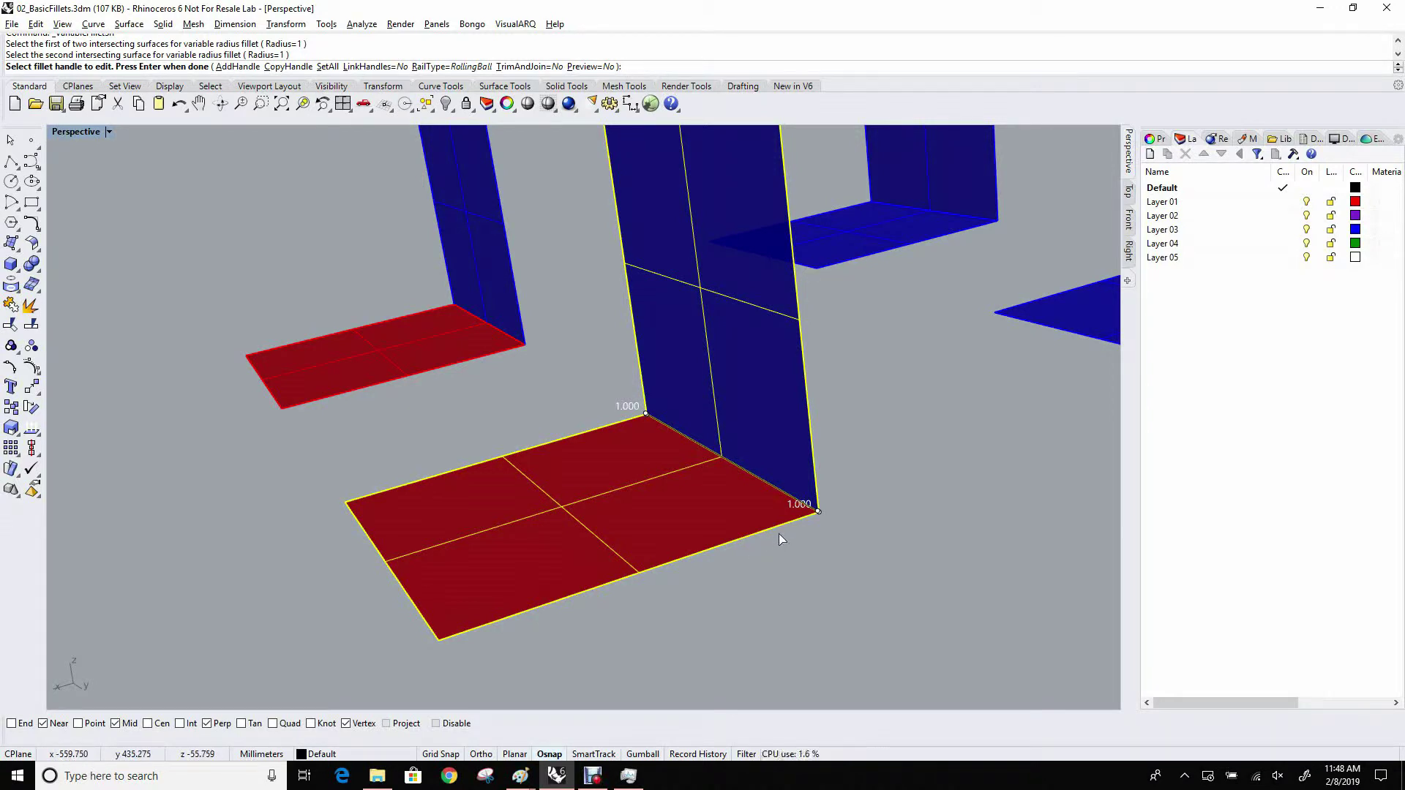
pyautogui.scroll(3, 822, 534)
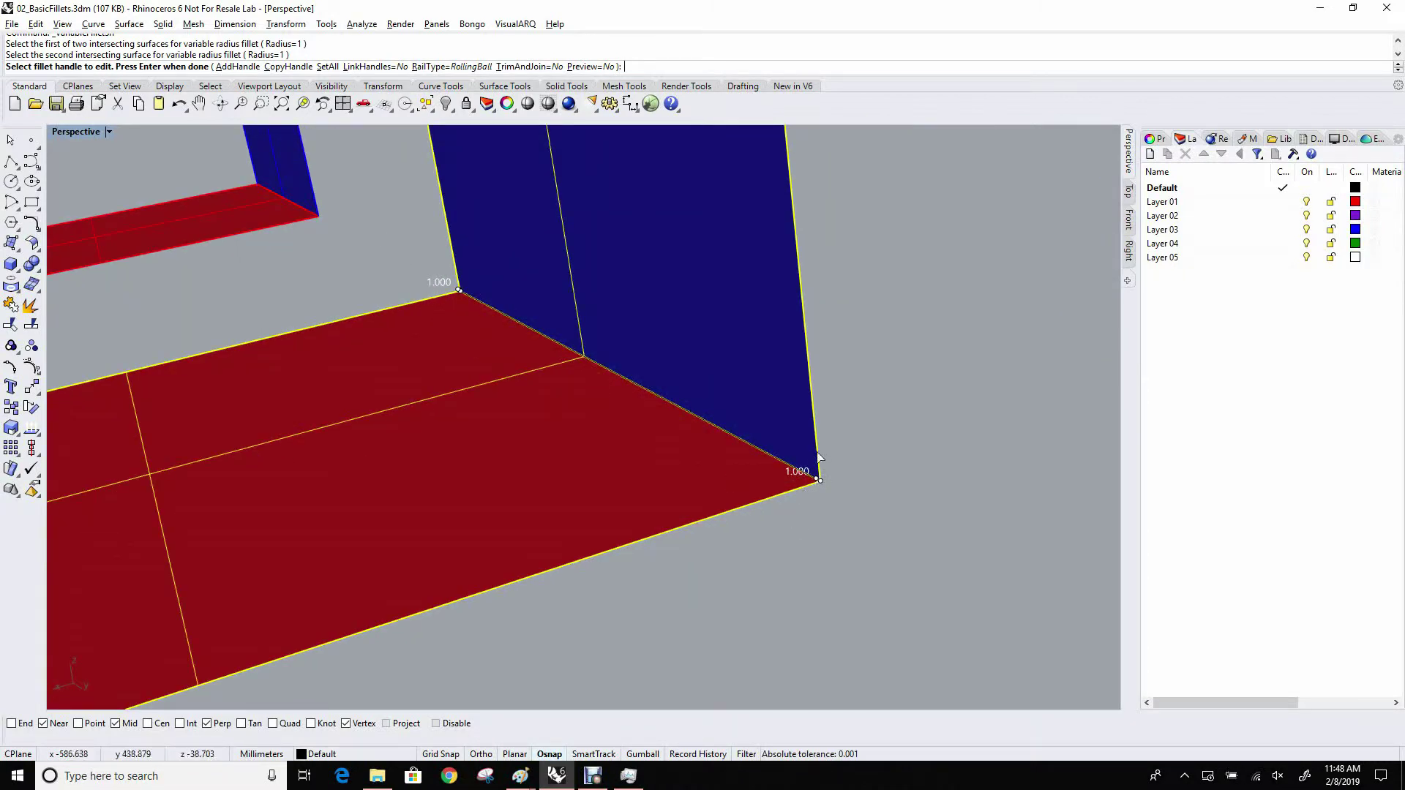
# Set all variable fillet handles to radius 30 with Preview turned on
pyautogui.click(327, 68)
pyautogui.write('3')
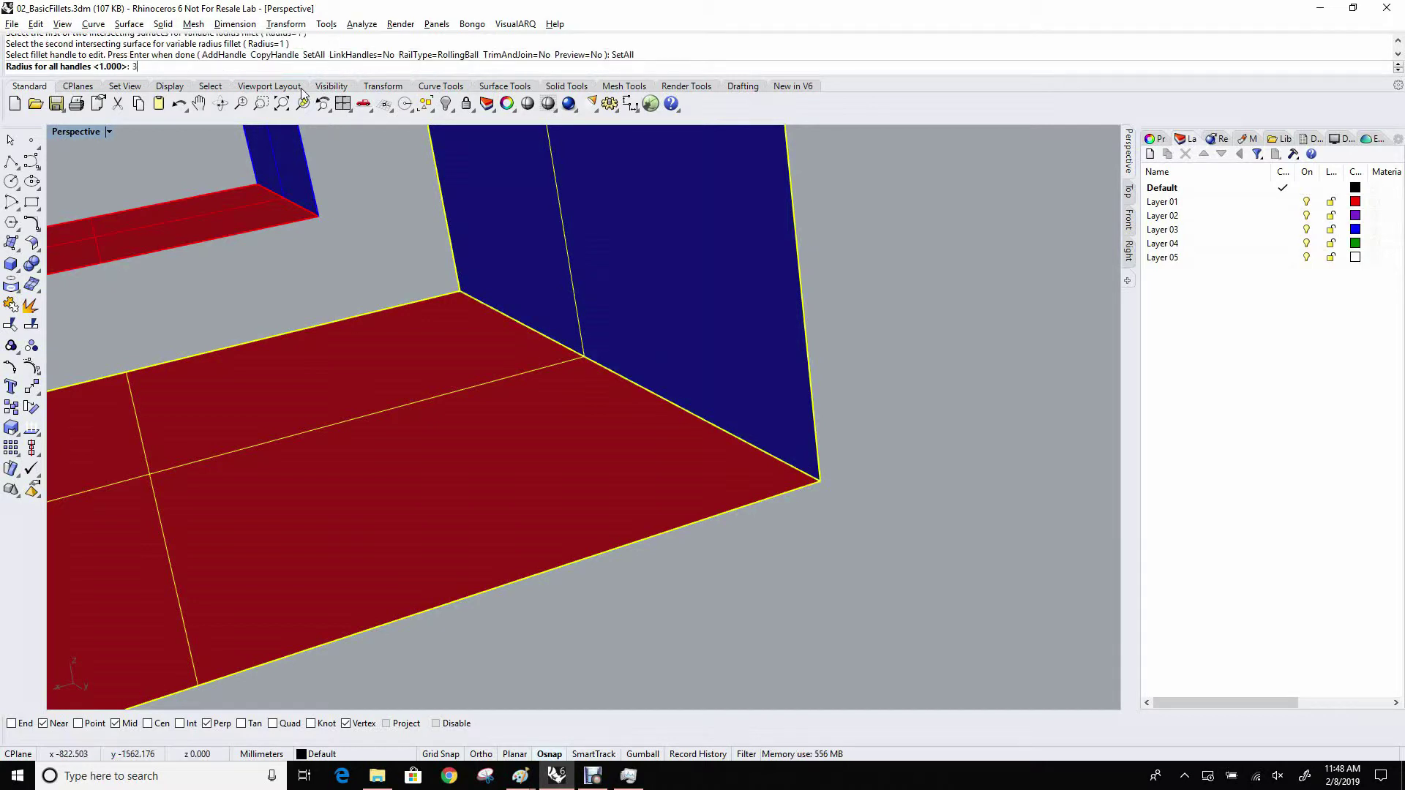
pyautogui.write('0')
pyautogui.press('Return')
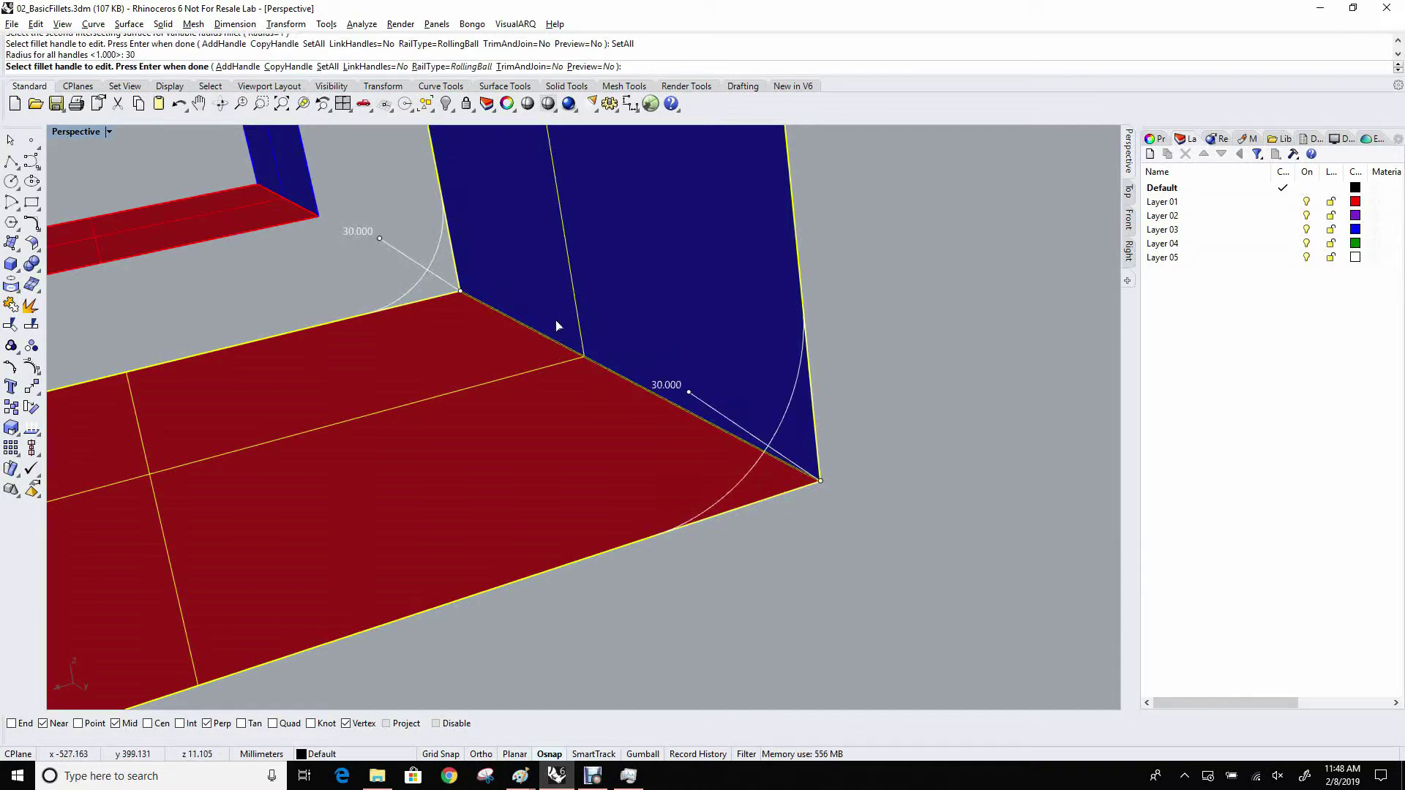
pyautogui.click(589, 67)
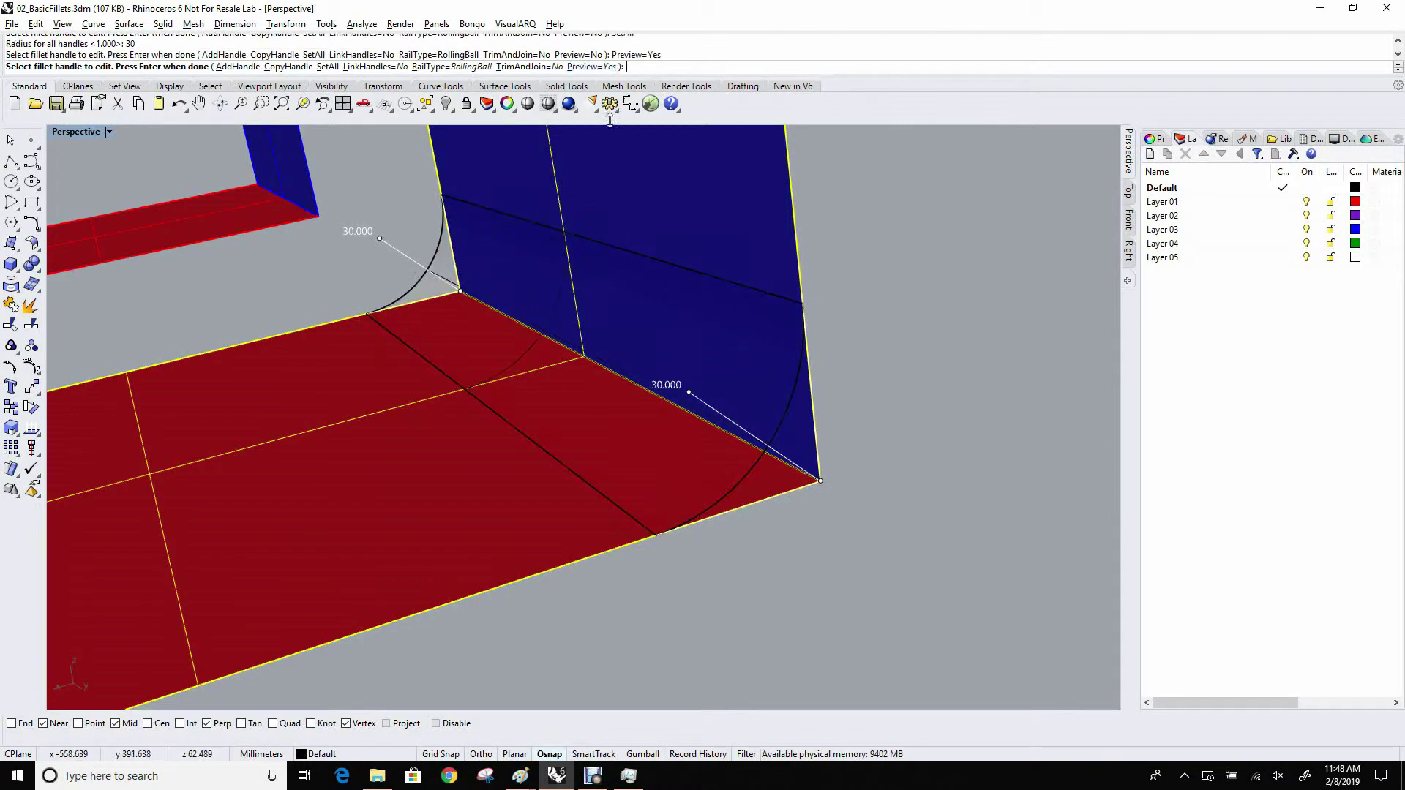
pyautogui.moveTo(749, 529); pyautogui.dragTo(738, 500, button='right')
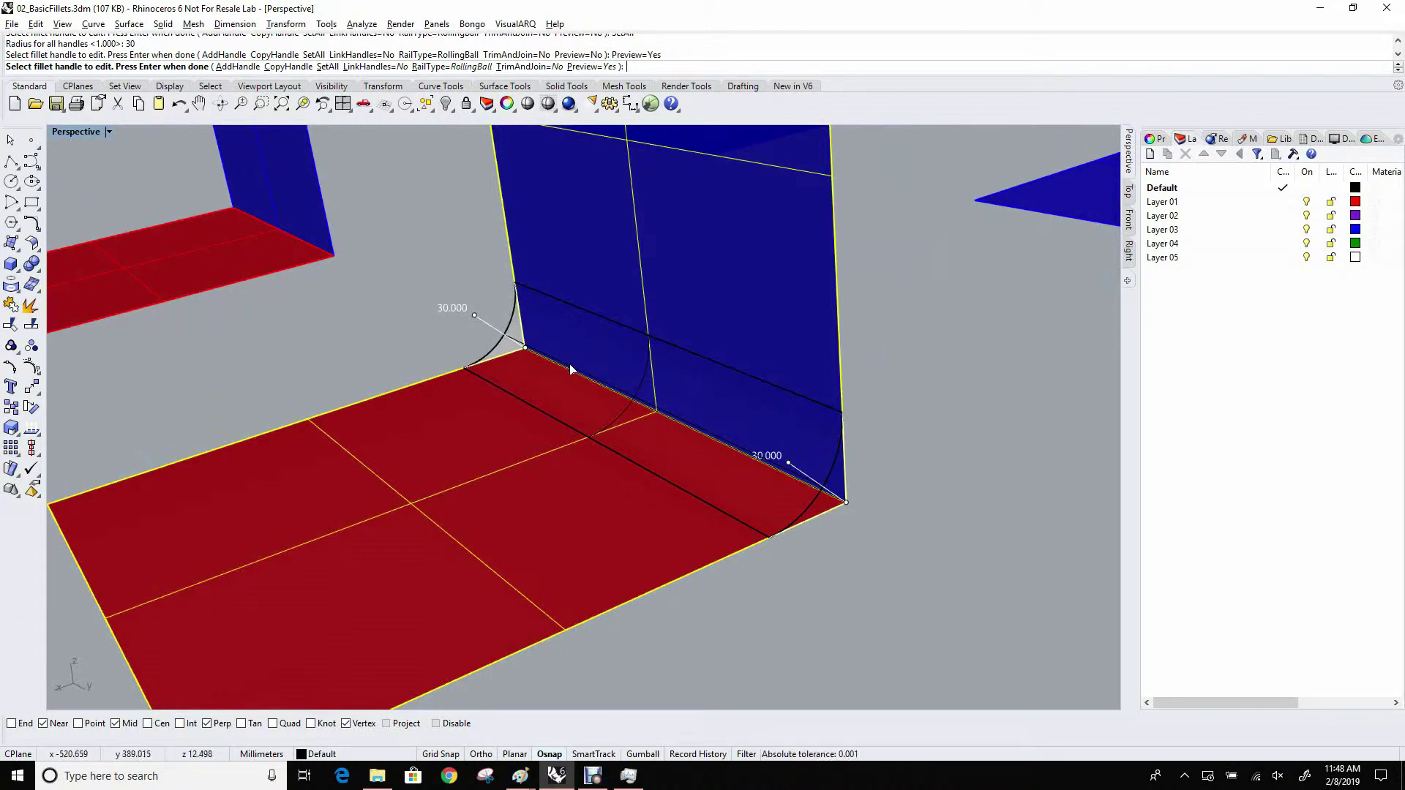
# Change the left handle's radius to 20 and create the variable fillet
pyautogui.click(475, 315)
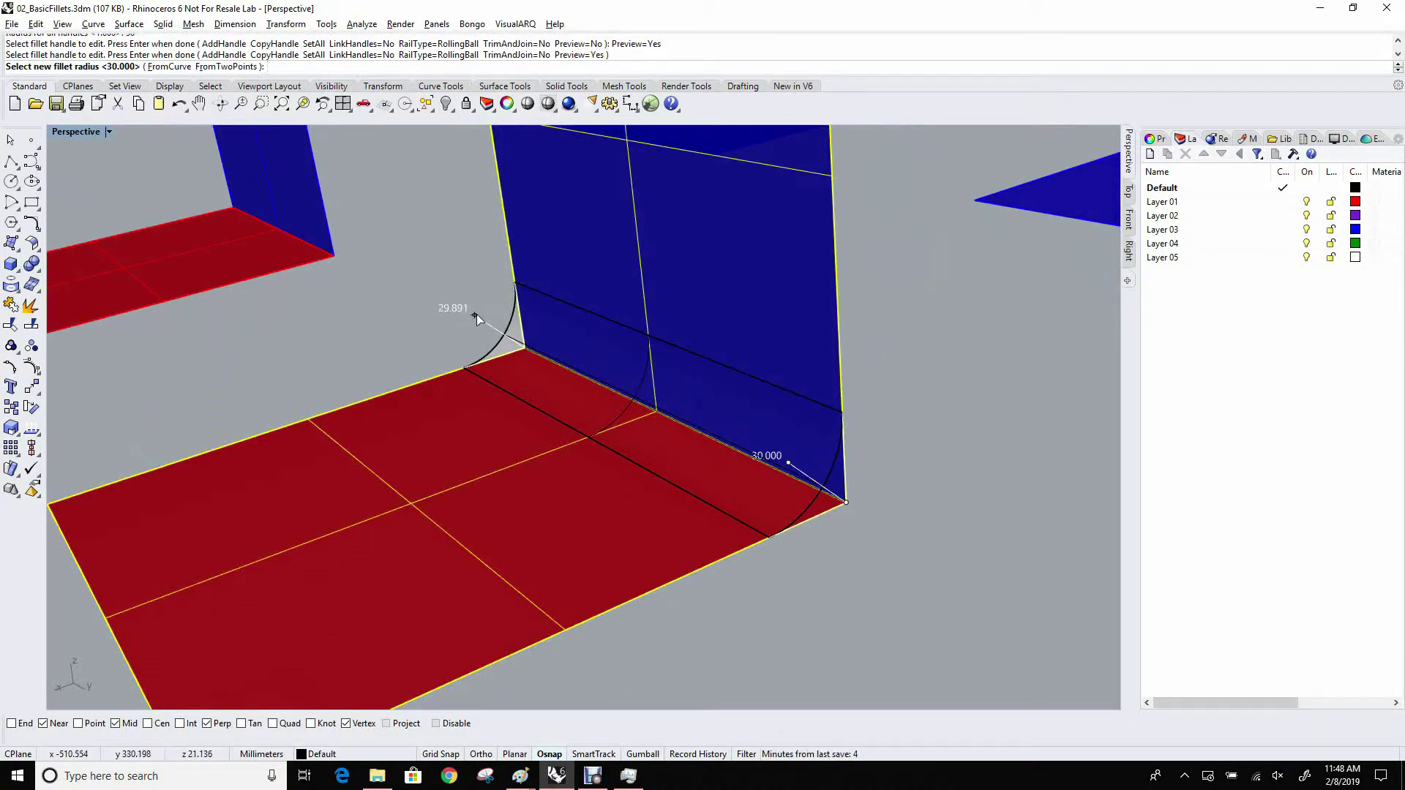
pyautogui.write('20')
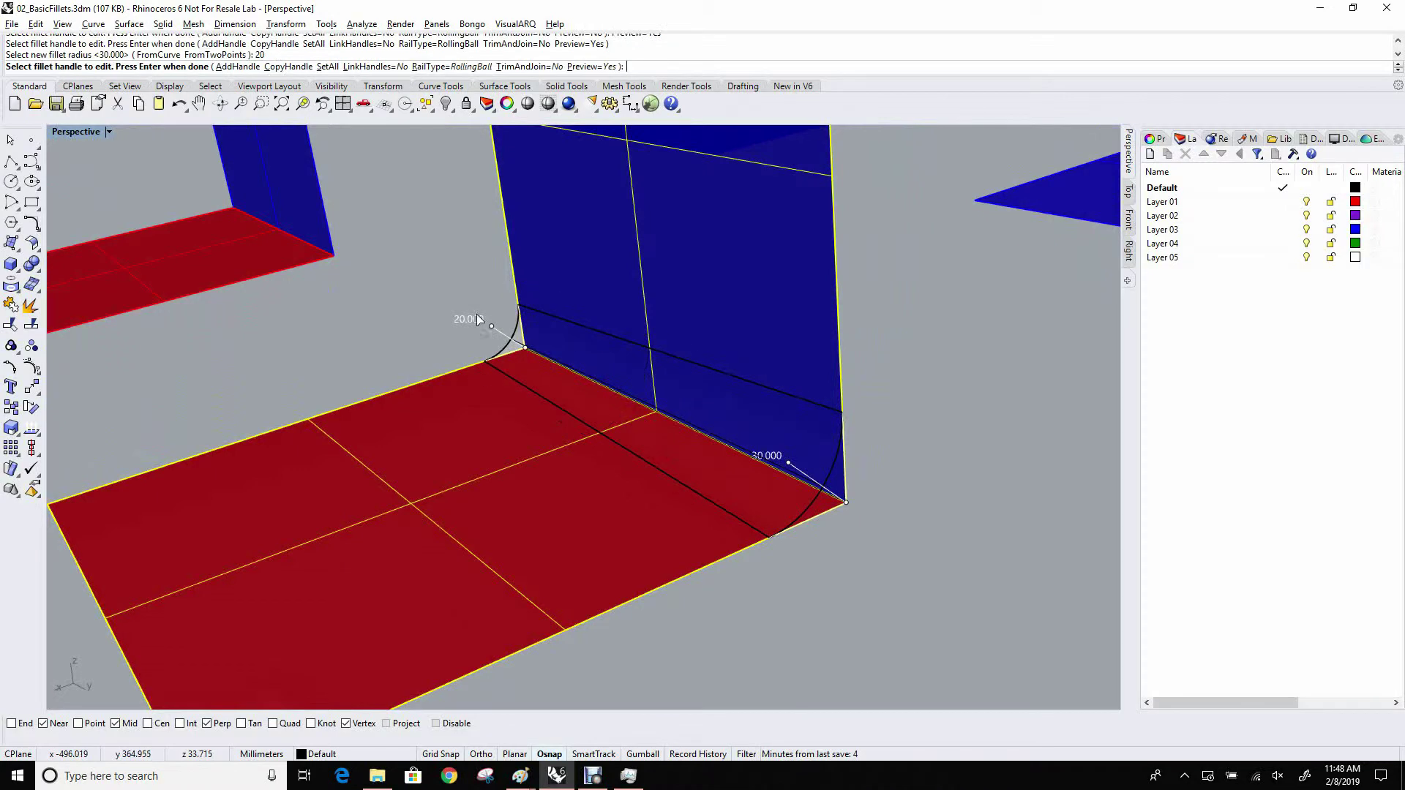
pyautogui.scroll(2, 796, 571)
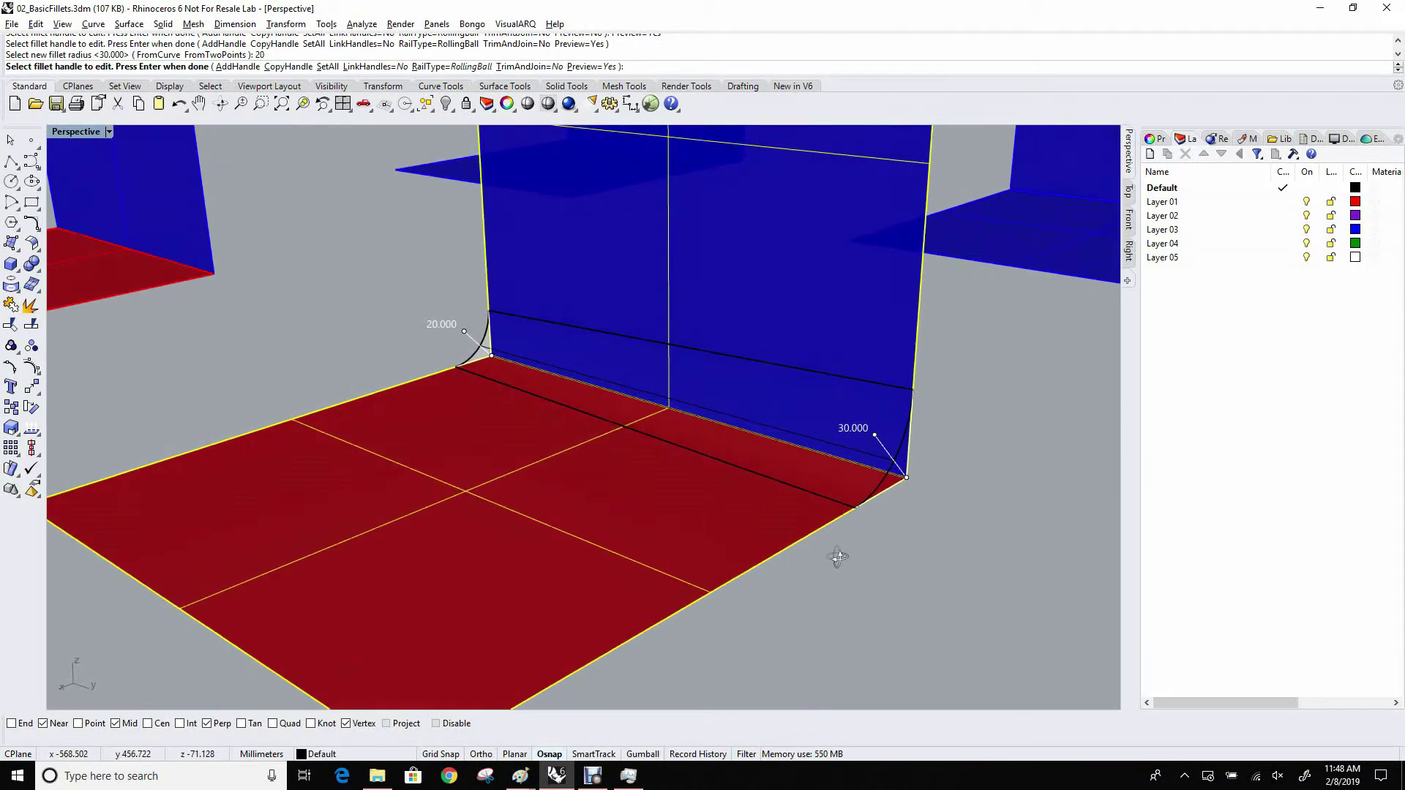
pyautogui.press('Return')
pyautogui.moveTo(796, 556); pyautogui.dragTo(469, 306, button='right')
pyautogui.moveTo(571, 404); pyautogui.dragTo(596, 402, button='right')
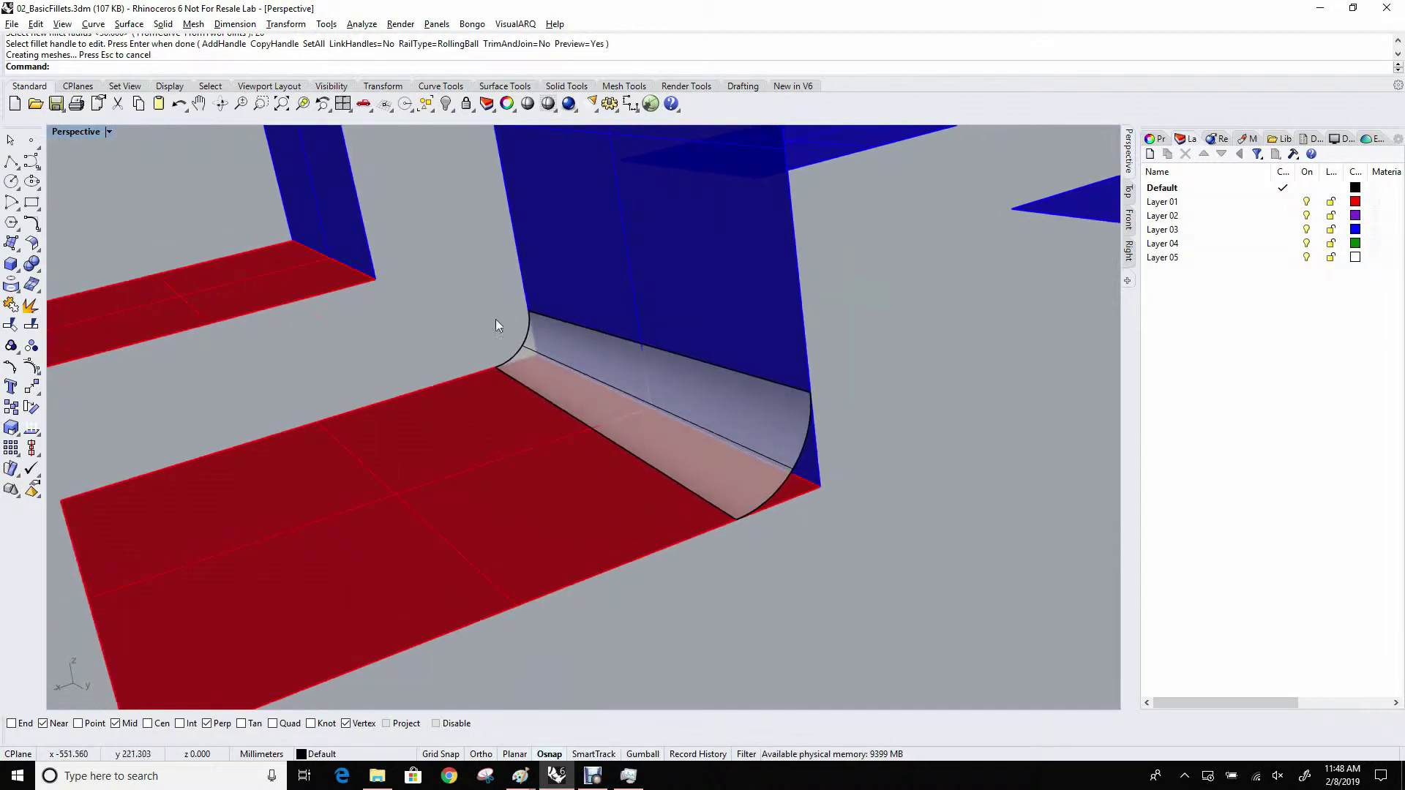
pyautogui.moveTo(495, 319); pyautogui.dragTo(599, 362, button='right')
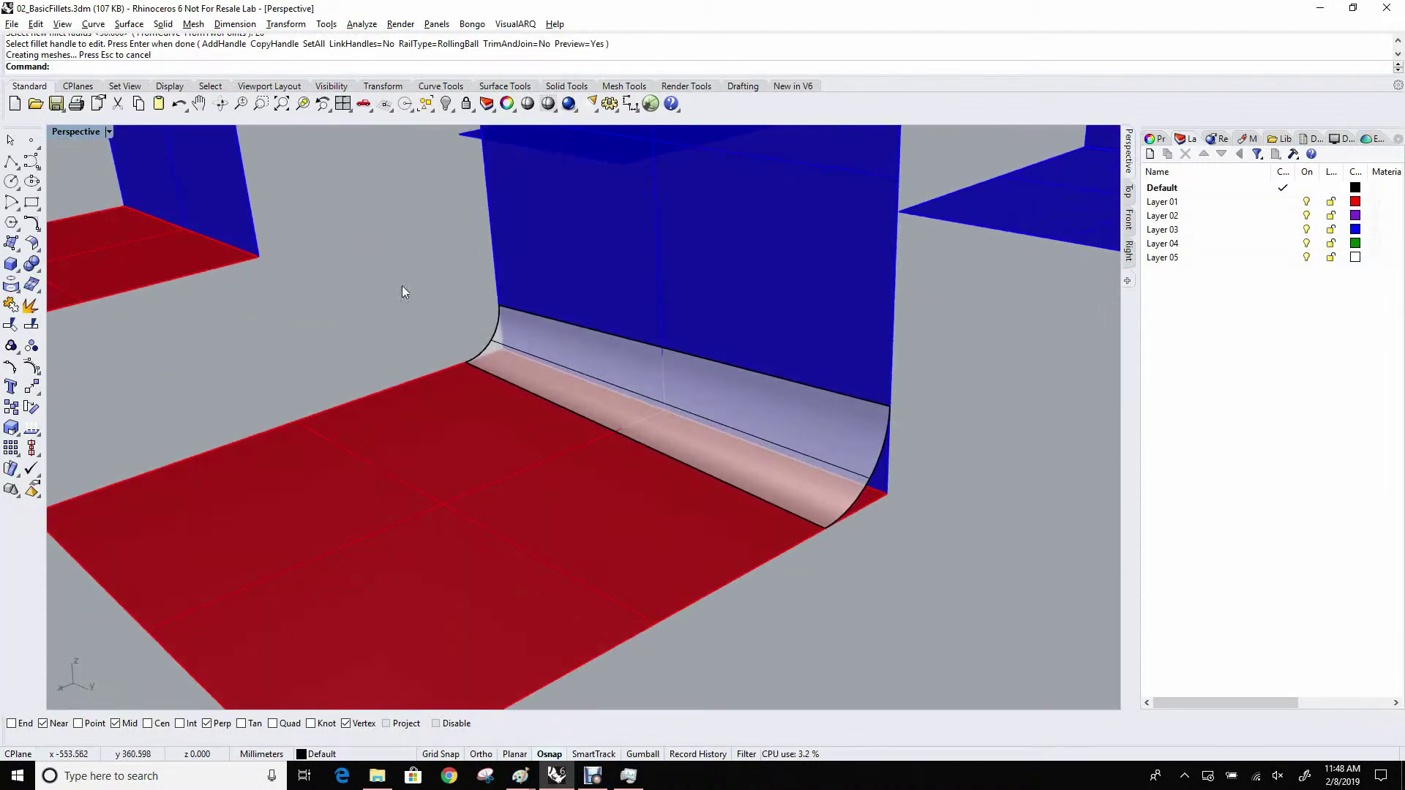
pyautogui.moveTo(468, 349); pyautogui.dragTo(510, 388, button='right')
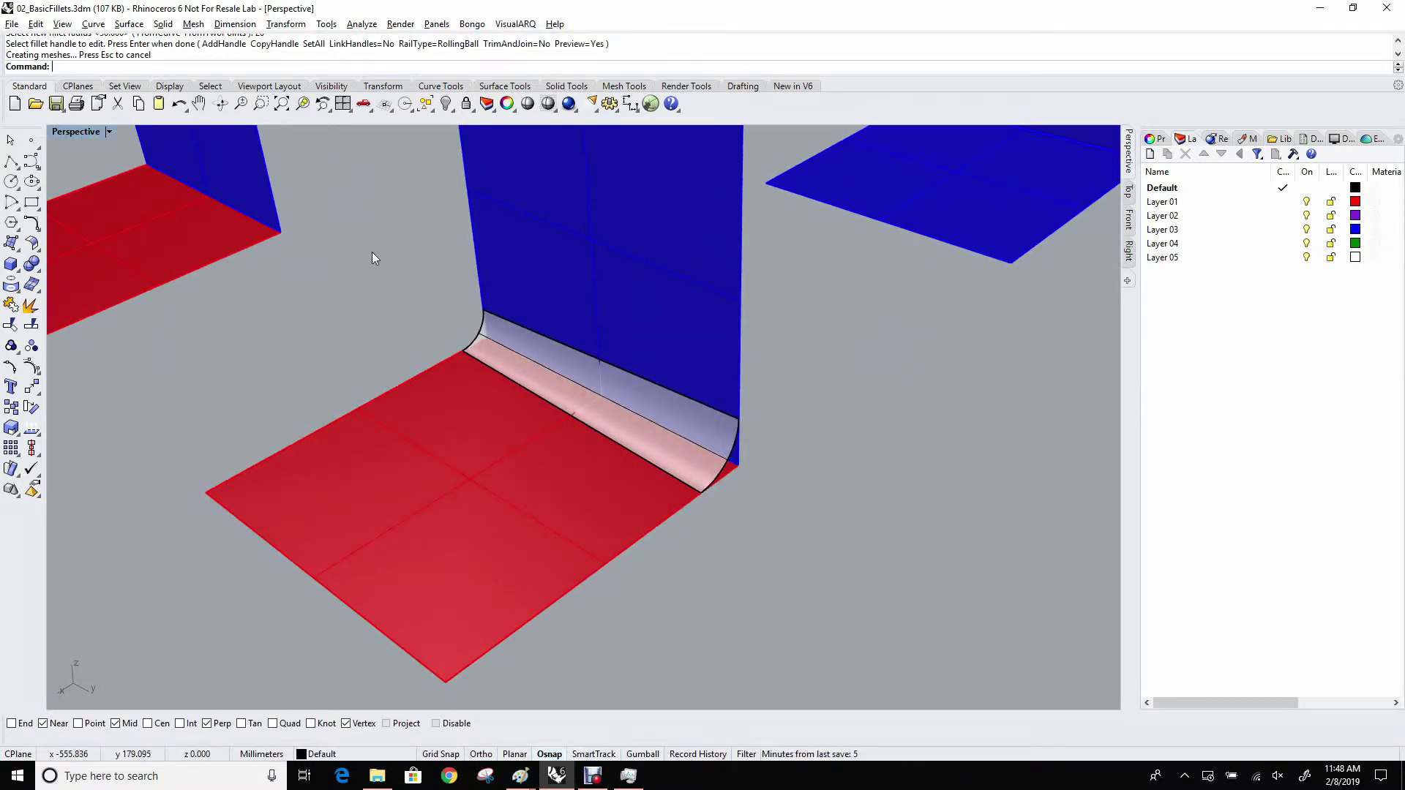
pyautogui.keyDown('shift'); pyautogui.moveTo(377, 247); pyautogui.dragTo(464, 436, button='right'); pyautogui.keyUp('shift')
pyautogui.scroll(3, 466, 436)
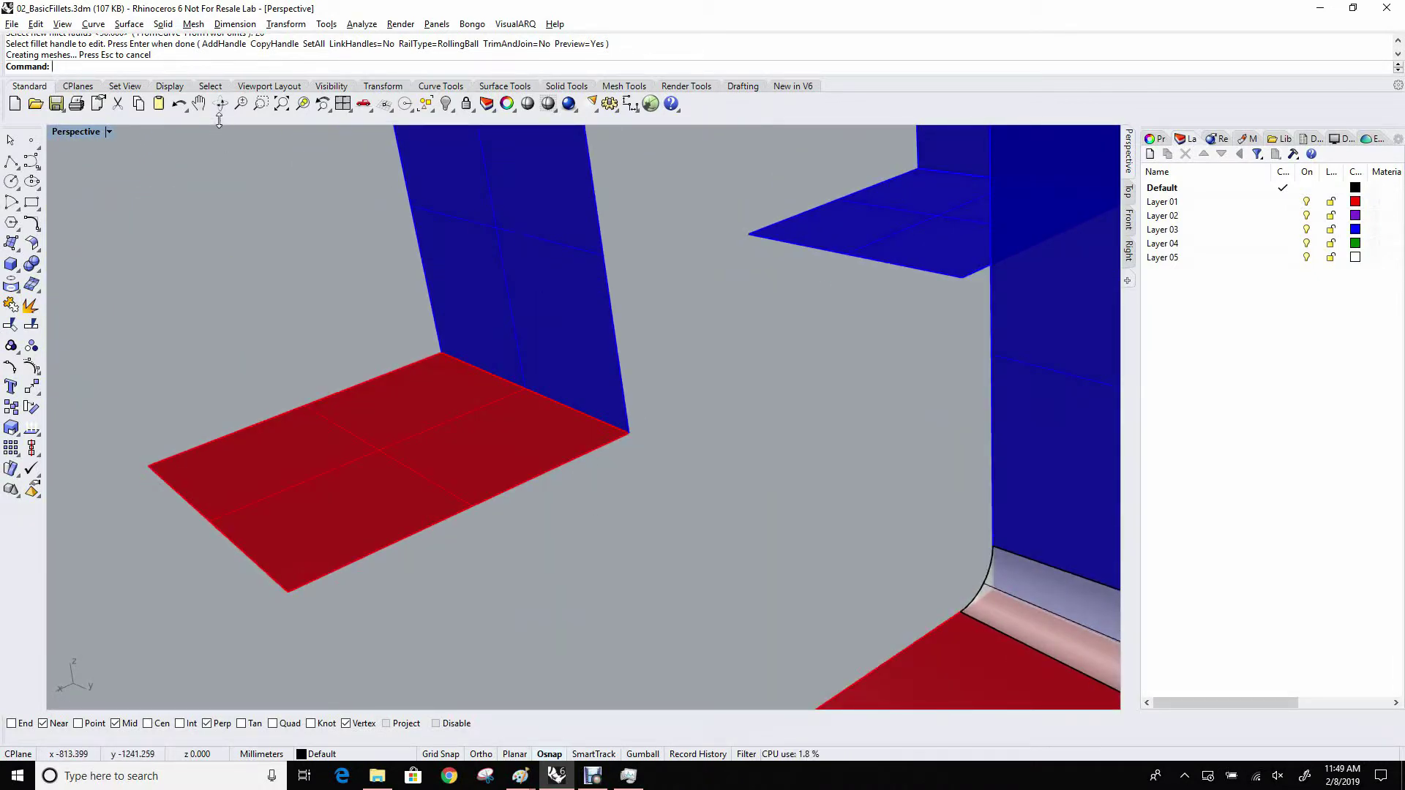
# Start Variable Blend Surfaces and pick the other pair's blue wall and red floor
pyautogui.click(129, 25)
pyautogui.moveTo(212, 363)
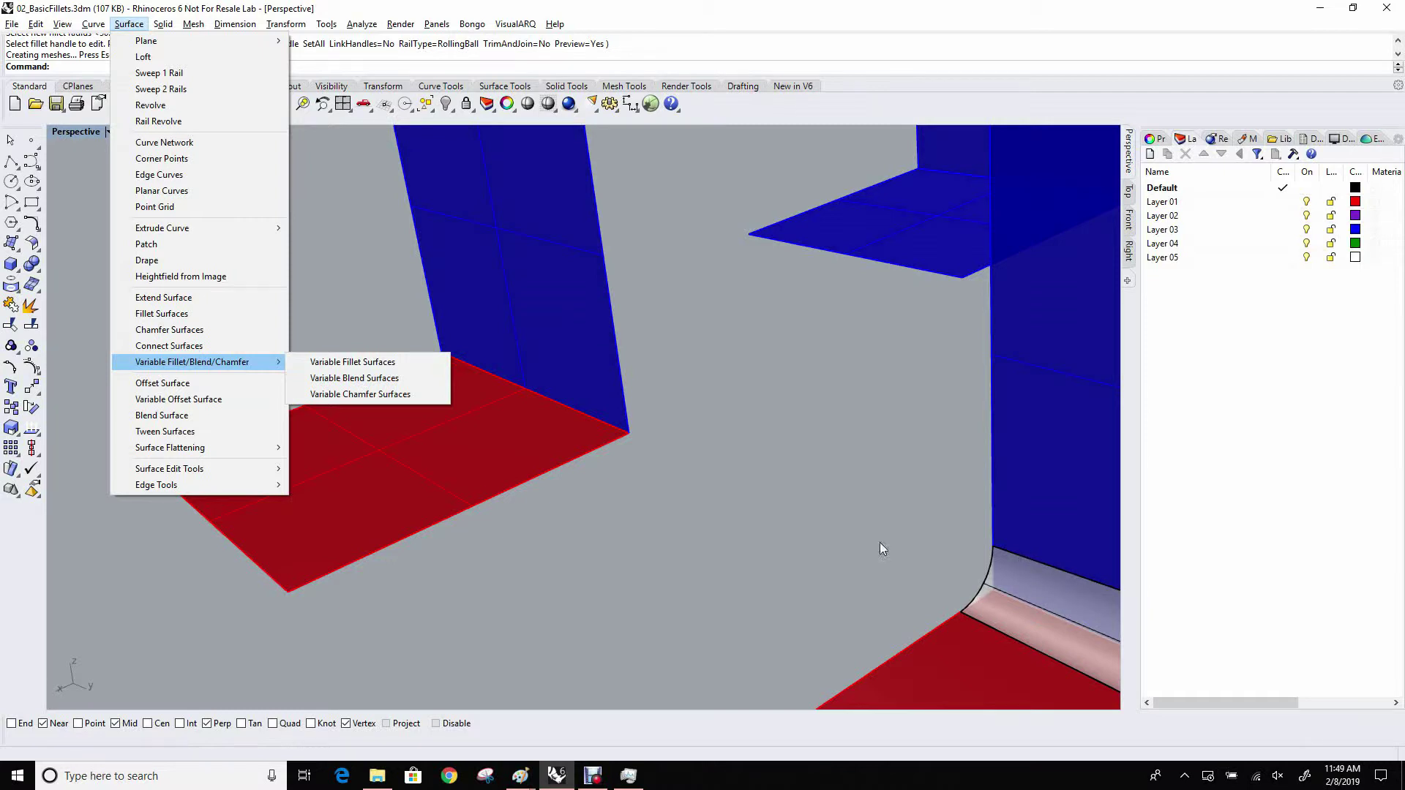
pyautogui.click(357, 379)
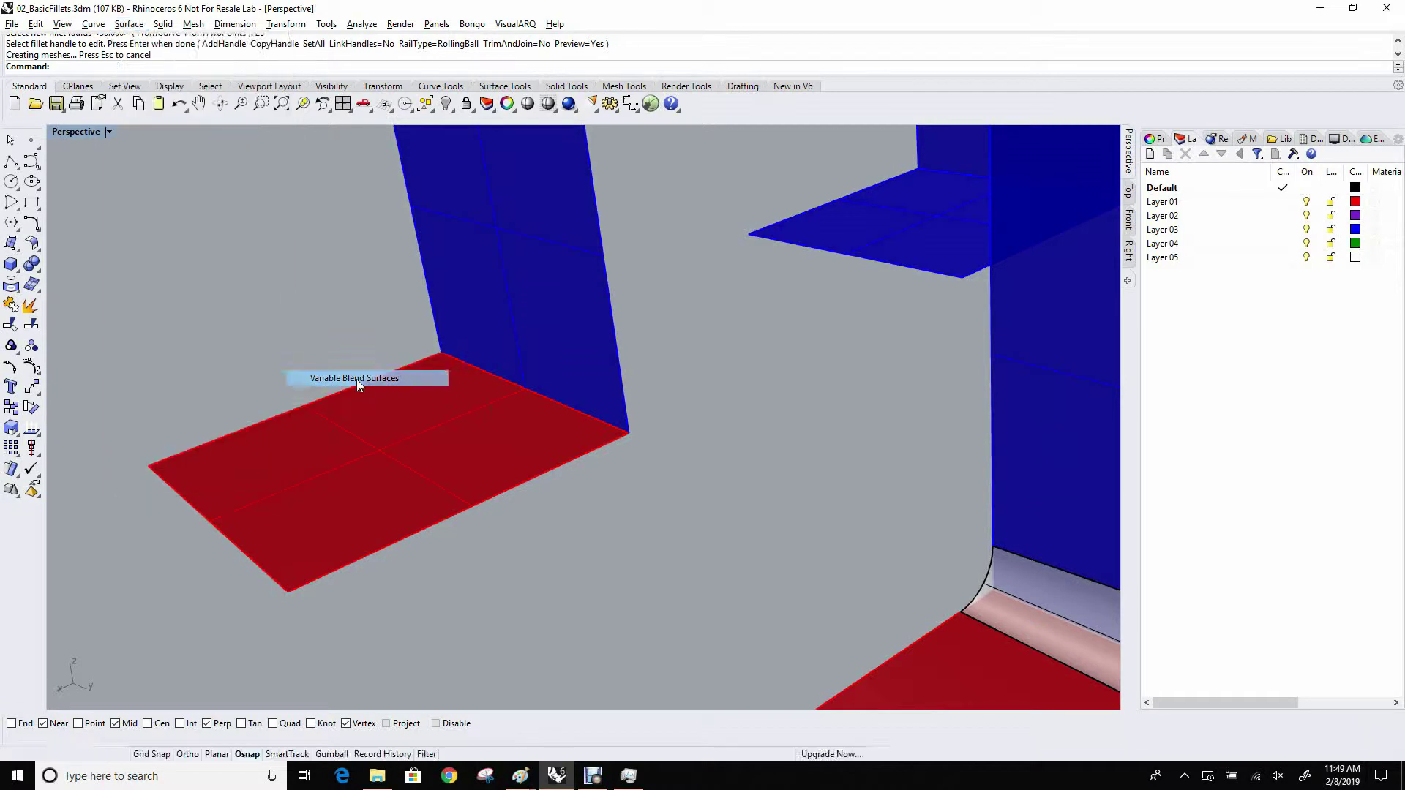
pyautogui.click(589, 348)
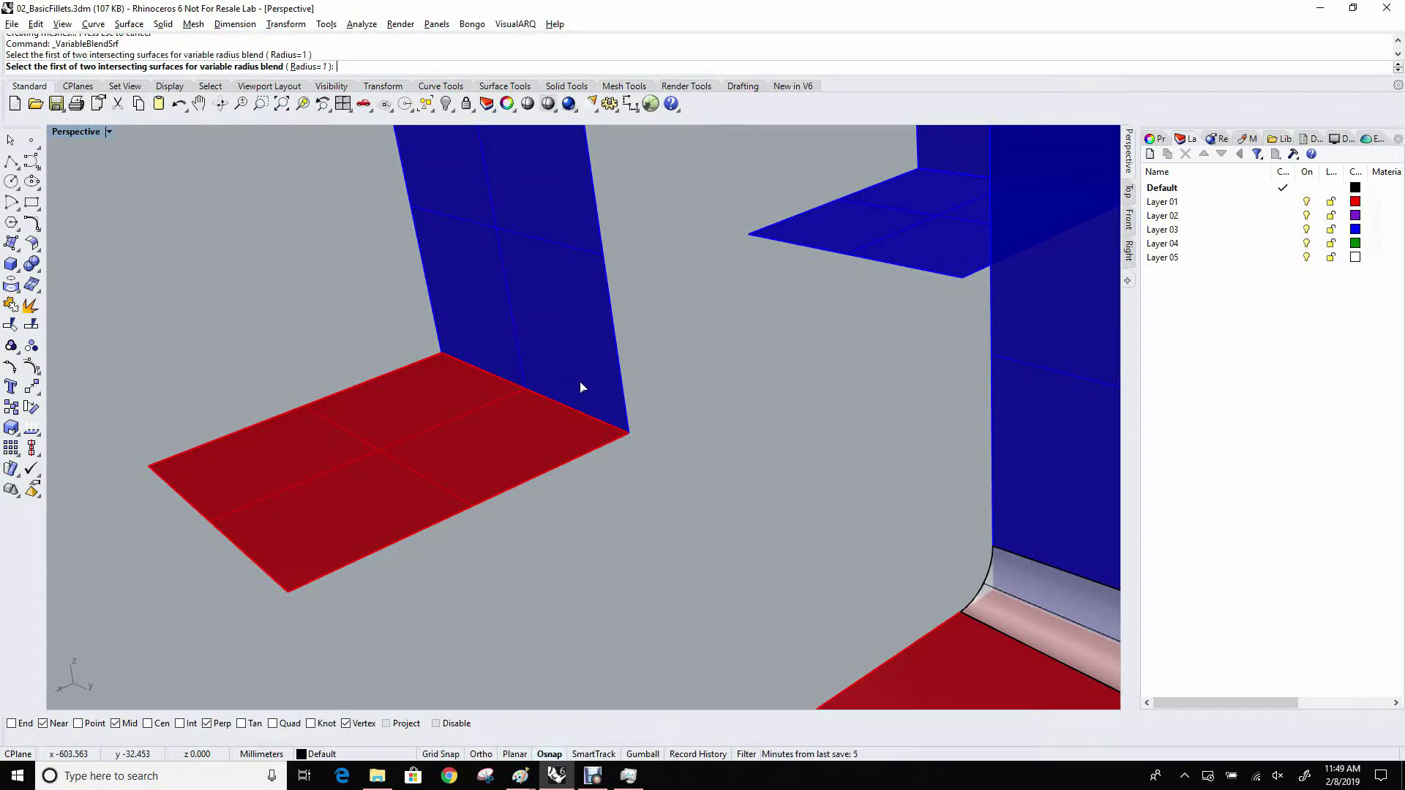
pyautogui.click(582, 387)
pyautogui.click(550, 428)
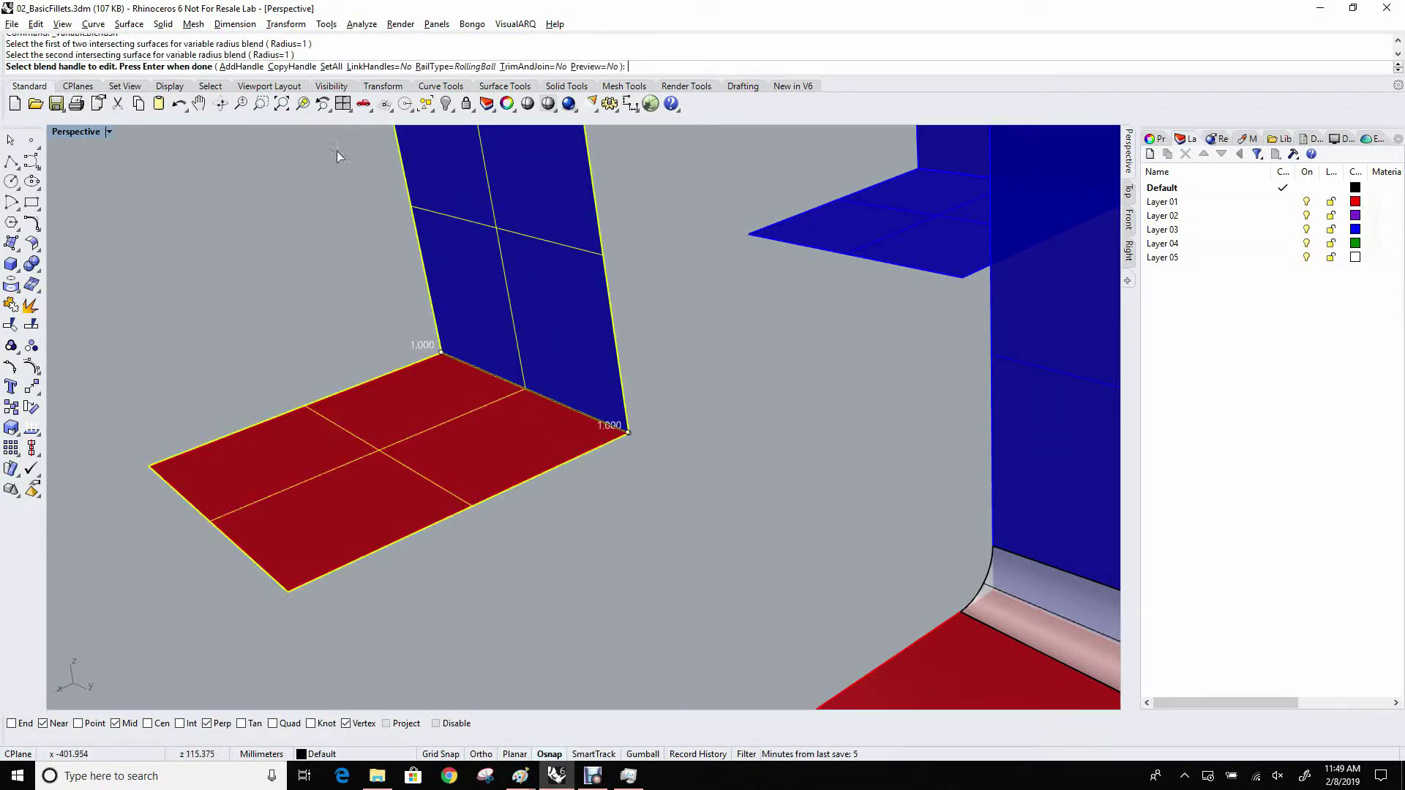
# Set all blend radii to 30, change the left handle to 20, and create the blend
pyautogui.click(331, 66)
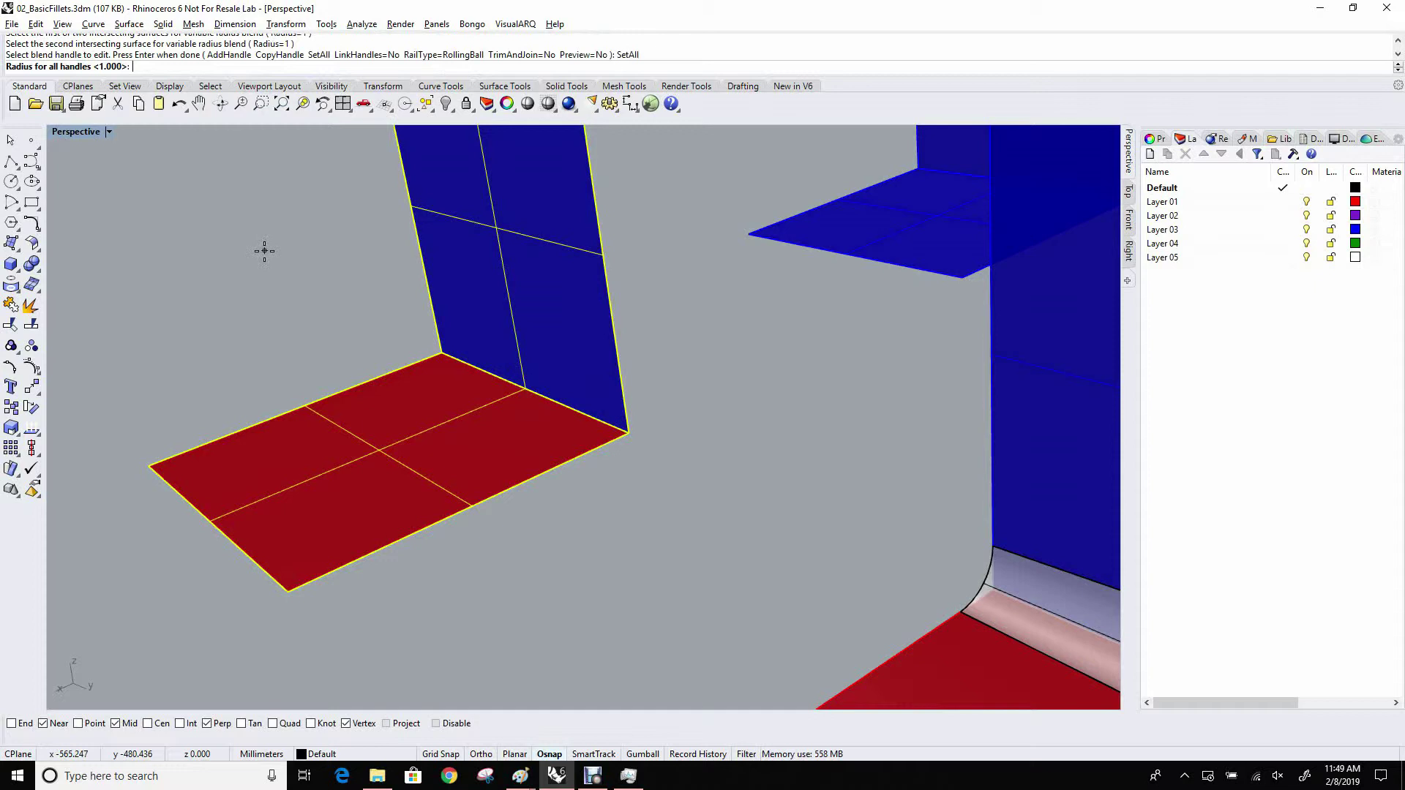
pyautogui.write('30')
pyautogui.press('Return')
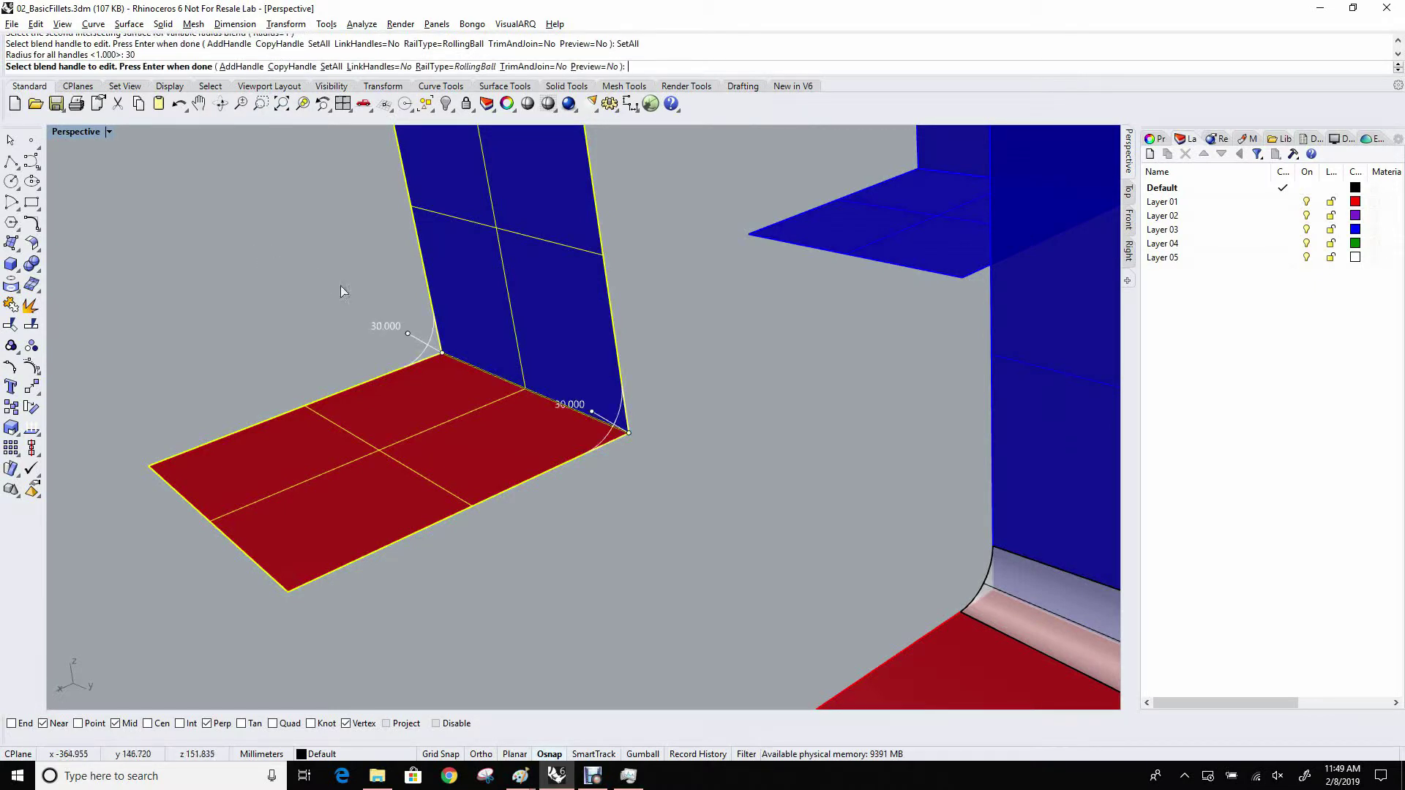
pyautogui.click(408, 332)
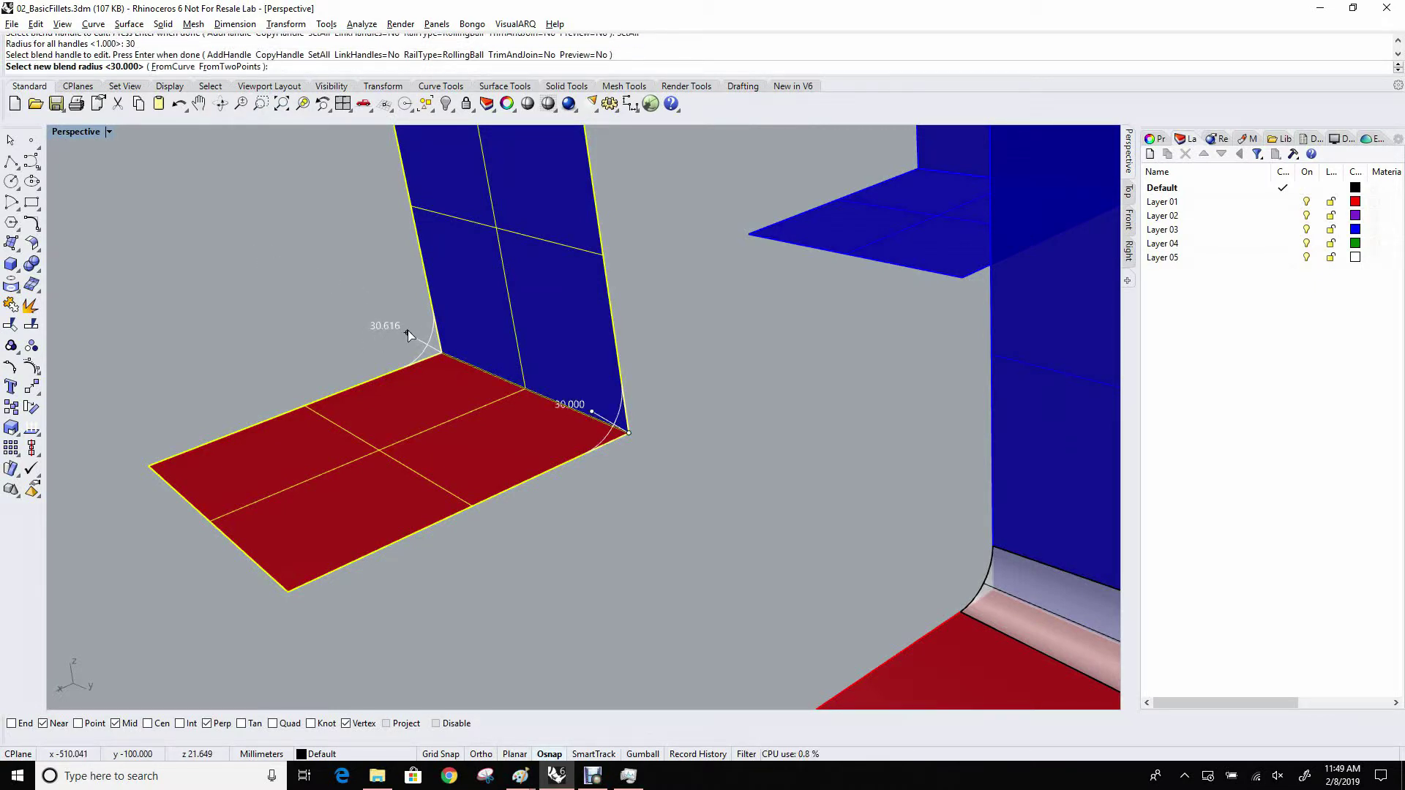
pyautogui.write('20')
pyautogui.press('Return')
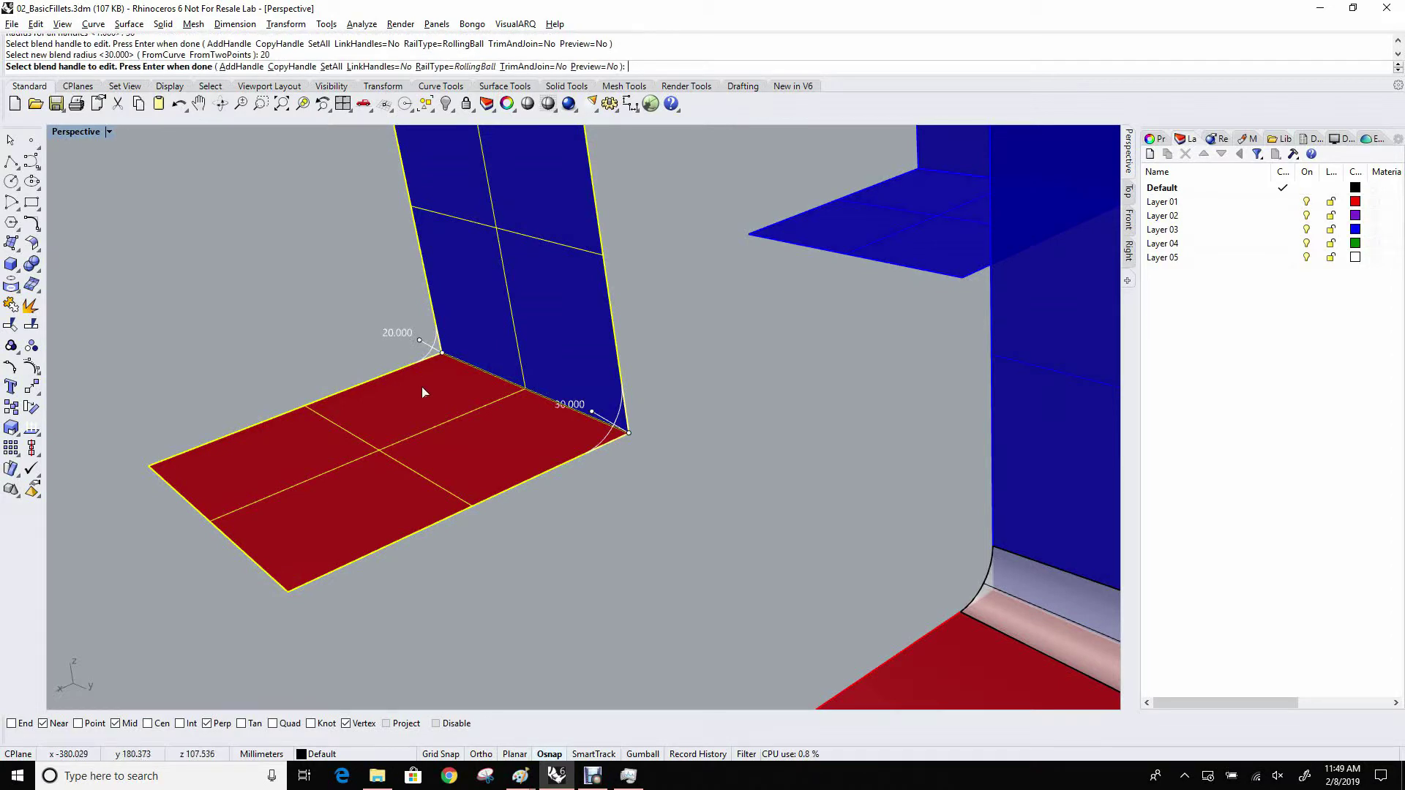
pyautogui.press('Return')
pyautogui.moveTo(432, 377); pyautogui.dragTo(488, 395, button='right')
pyautogui.scroll(4, 502, 375)
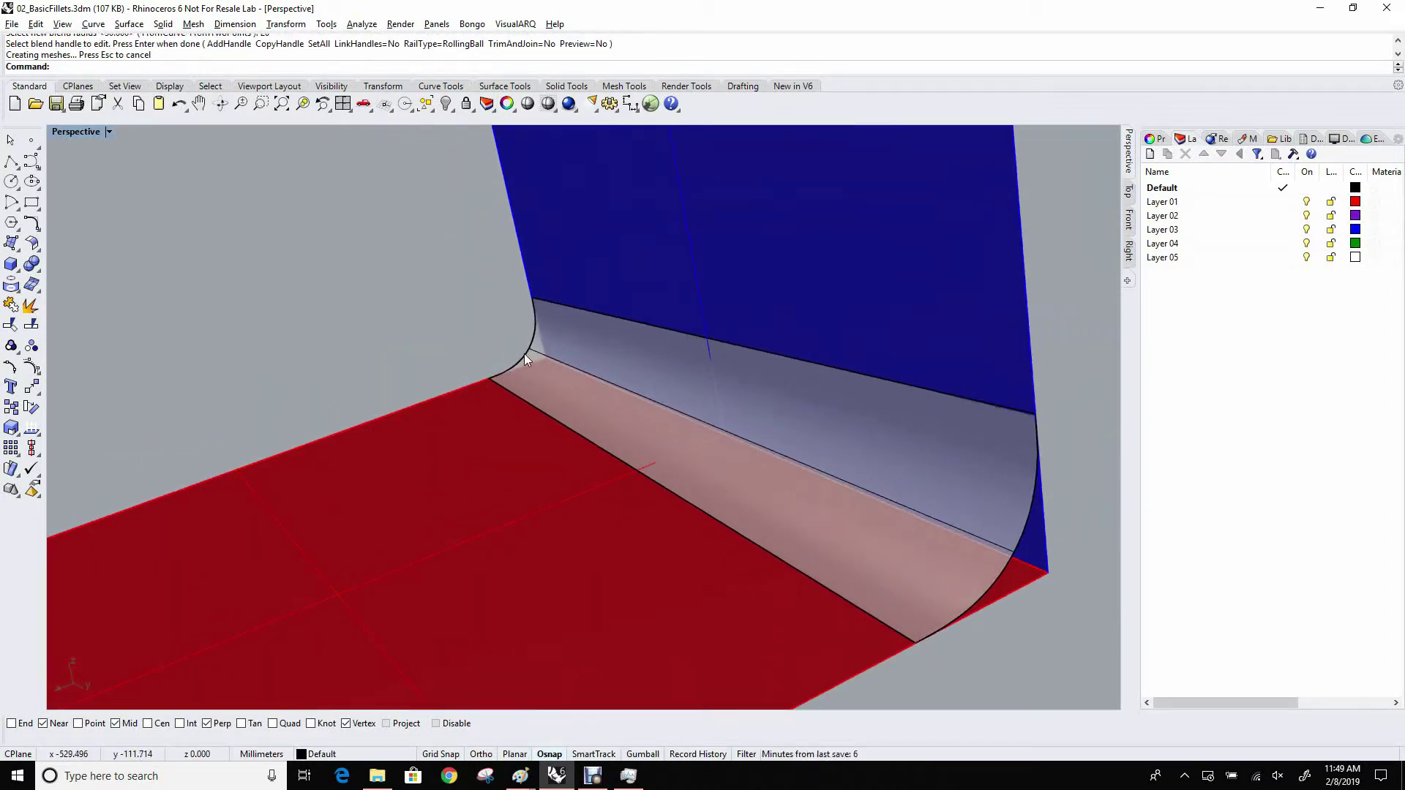
# Select the new blend surface and show, then hide, its control points
pyautogui.click(524, 353)
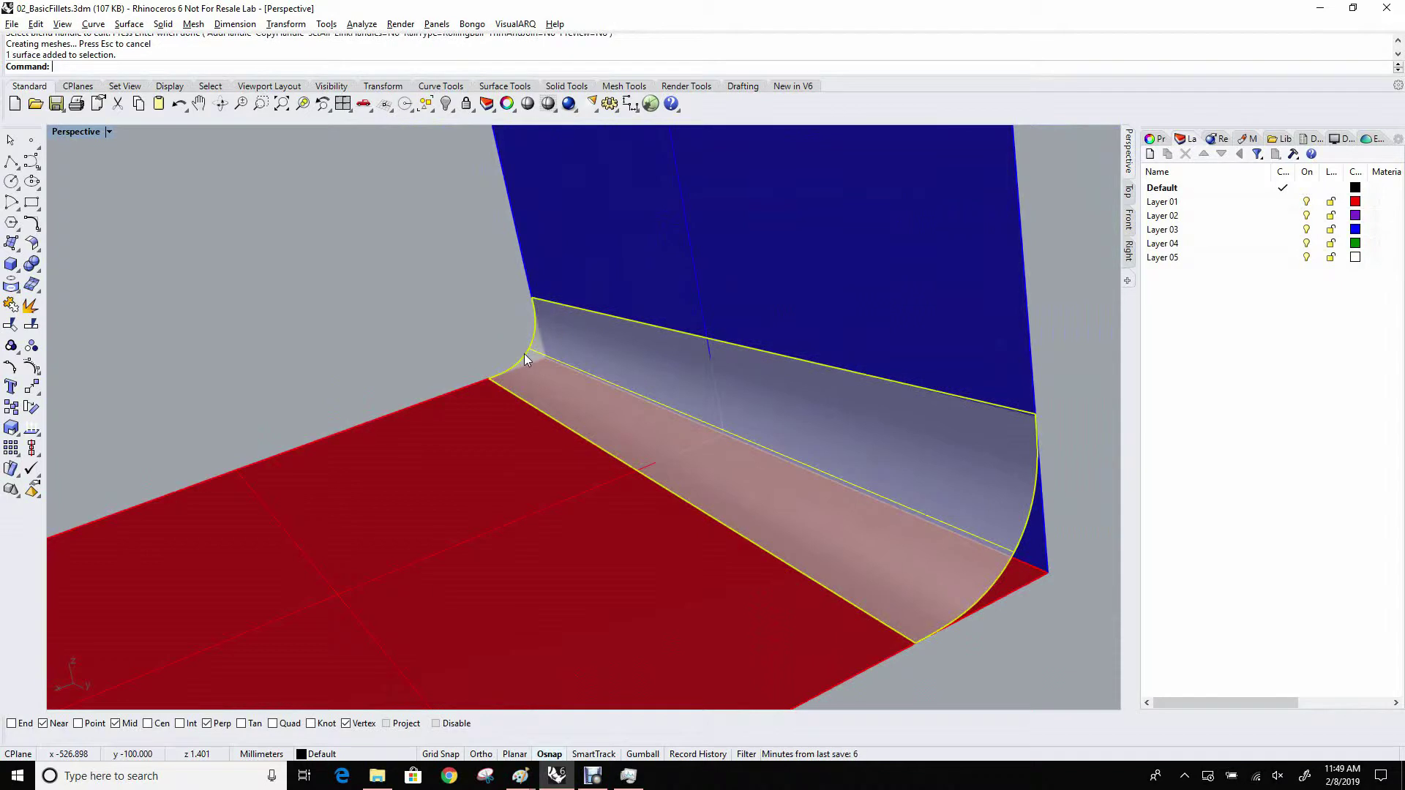
pyautogui.click(37, 364)
pyautogui.moveTo(507, 399); pyautogui.dragTo(546, 397, button='right')
pyautogui.scroll(-5, 546, 397)
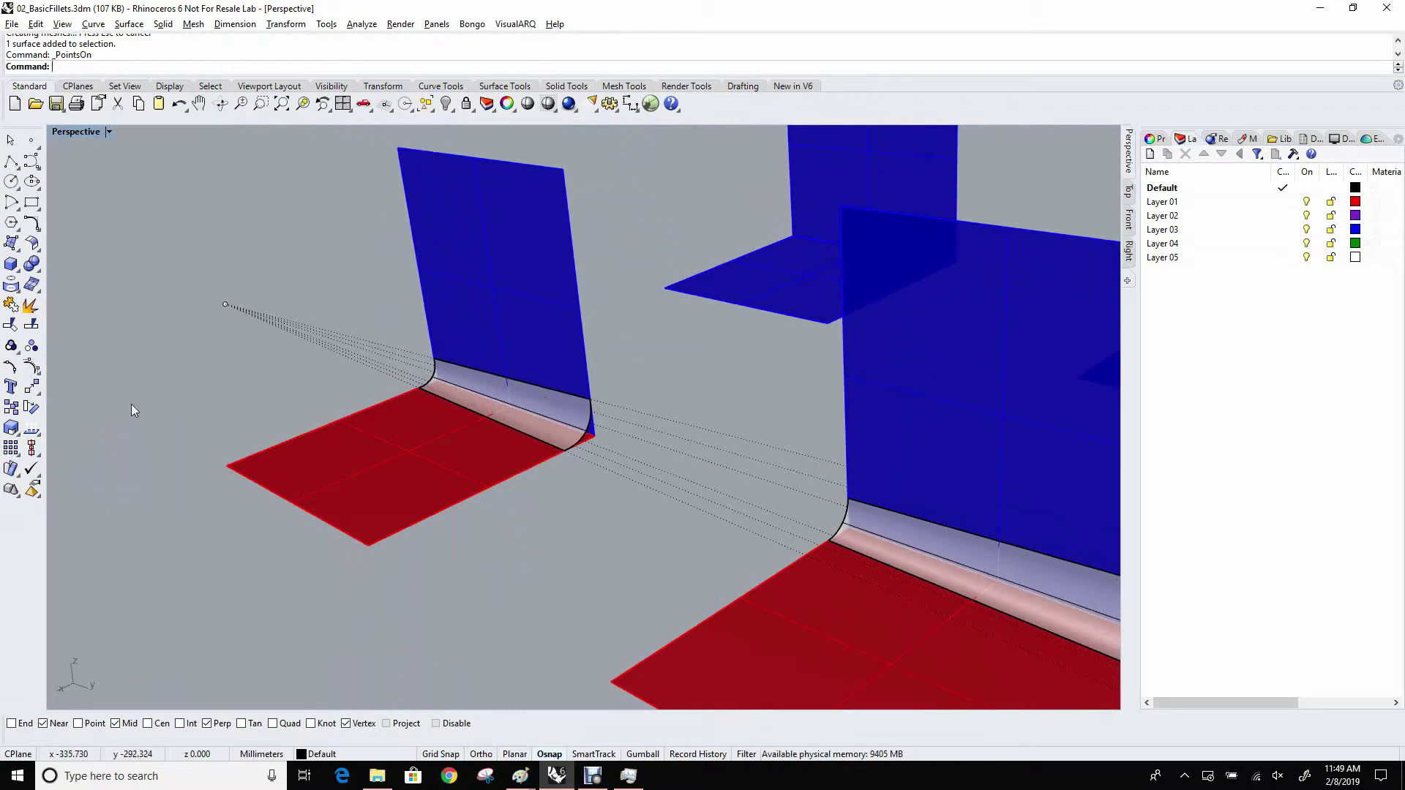
pyautogui.rightClick(24, 352)
# Delete the left blend surface, leaving a sharp wall-floor corner
pyautogui.moveTo(983, 564); pyautogui.dragTo(835, 514, button='right')
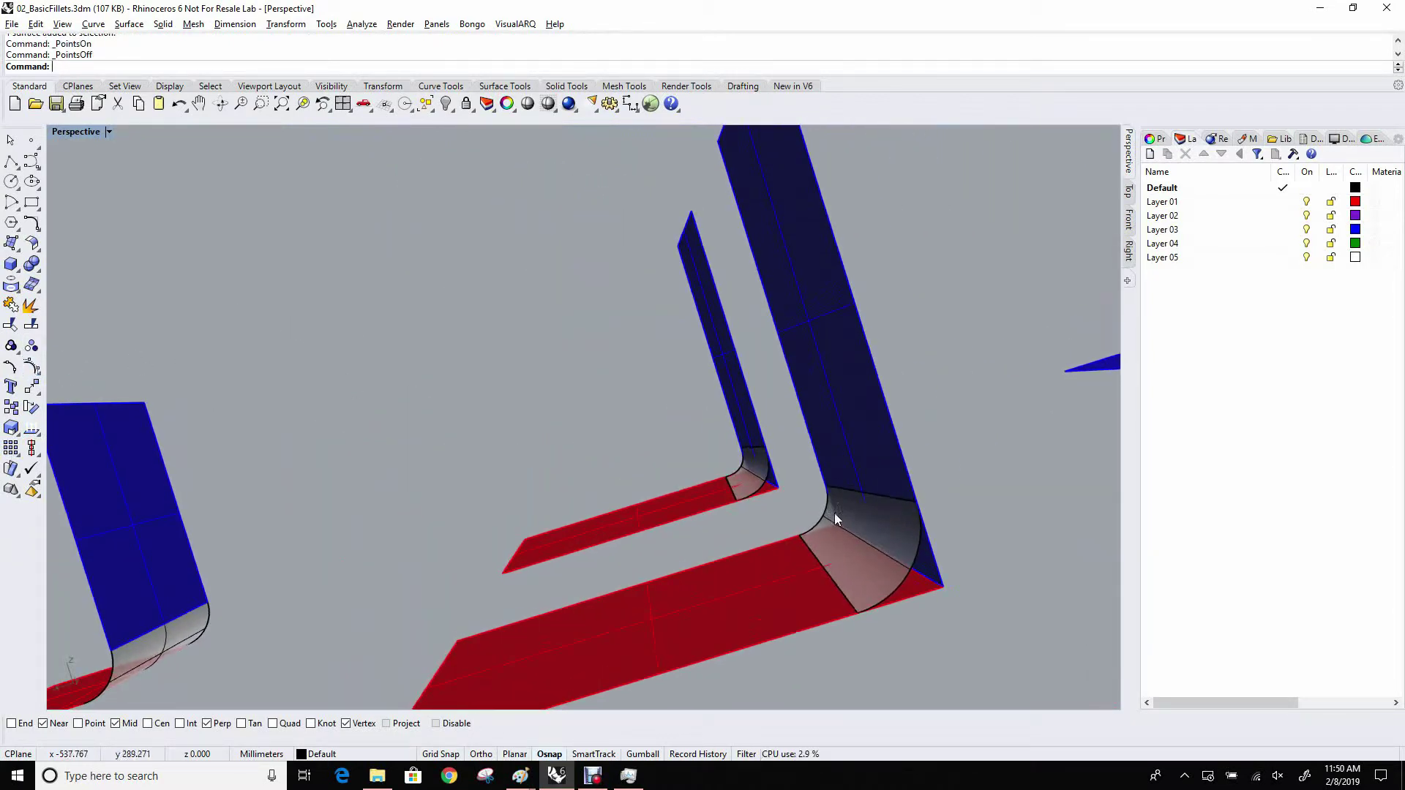
pyautogui.scroll(6, 761, 482)
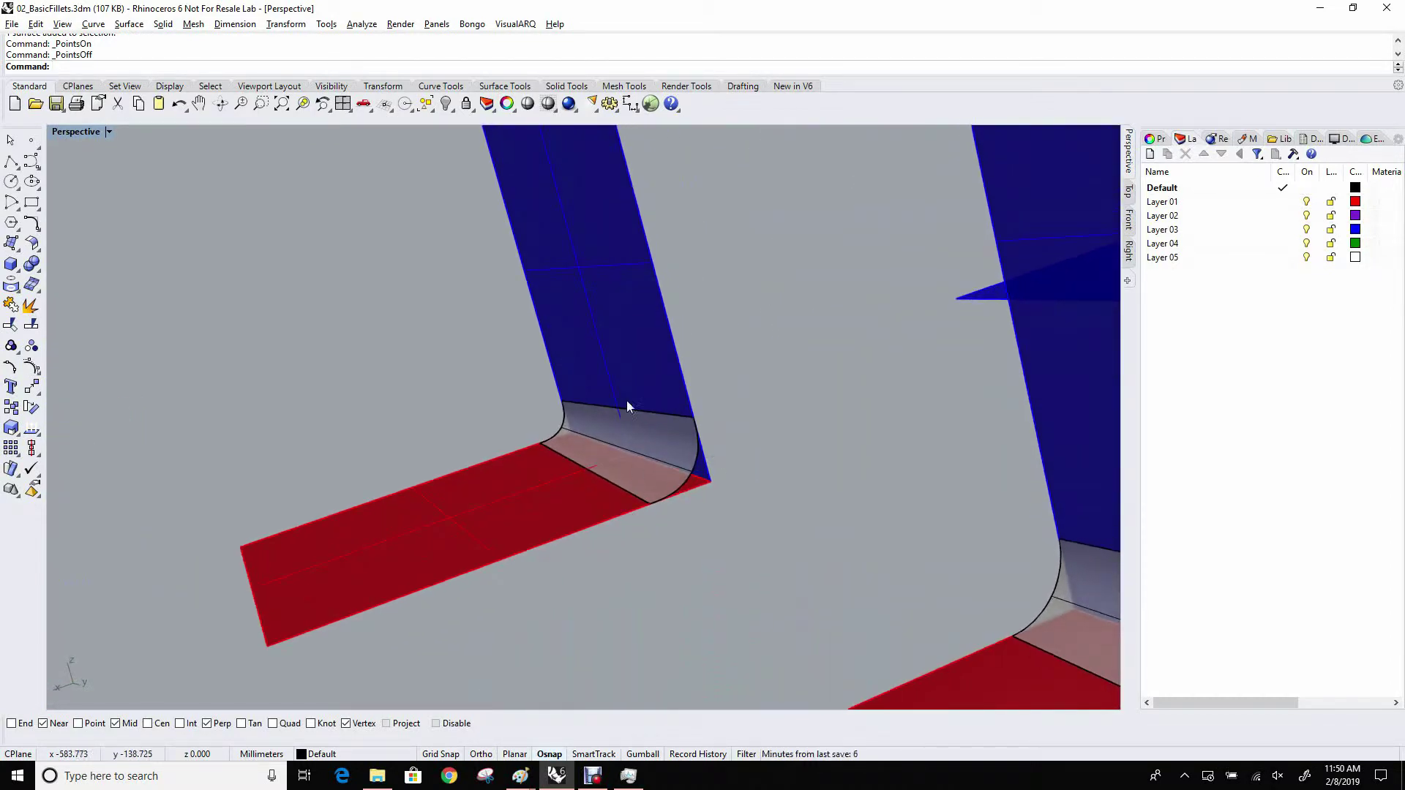
pyautogui.scroll(-3, 718, 556)
pyautogui.moveTo(716, 554); pyautogui.dragTo(668, 543, button='right')
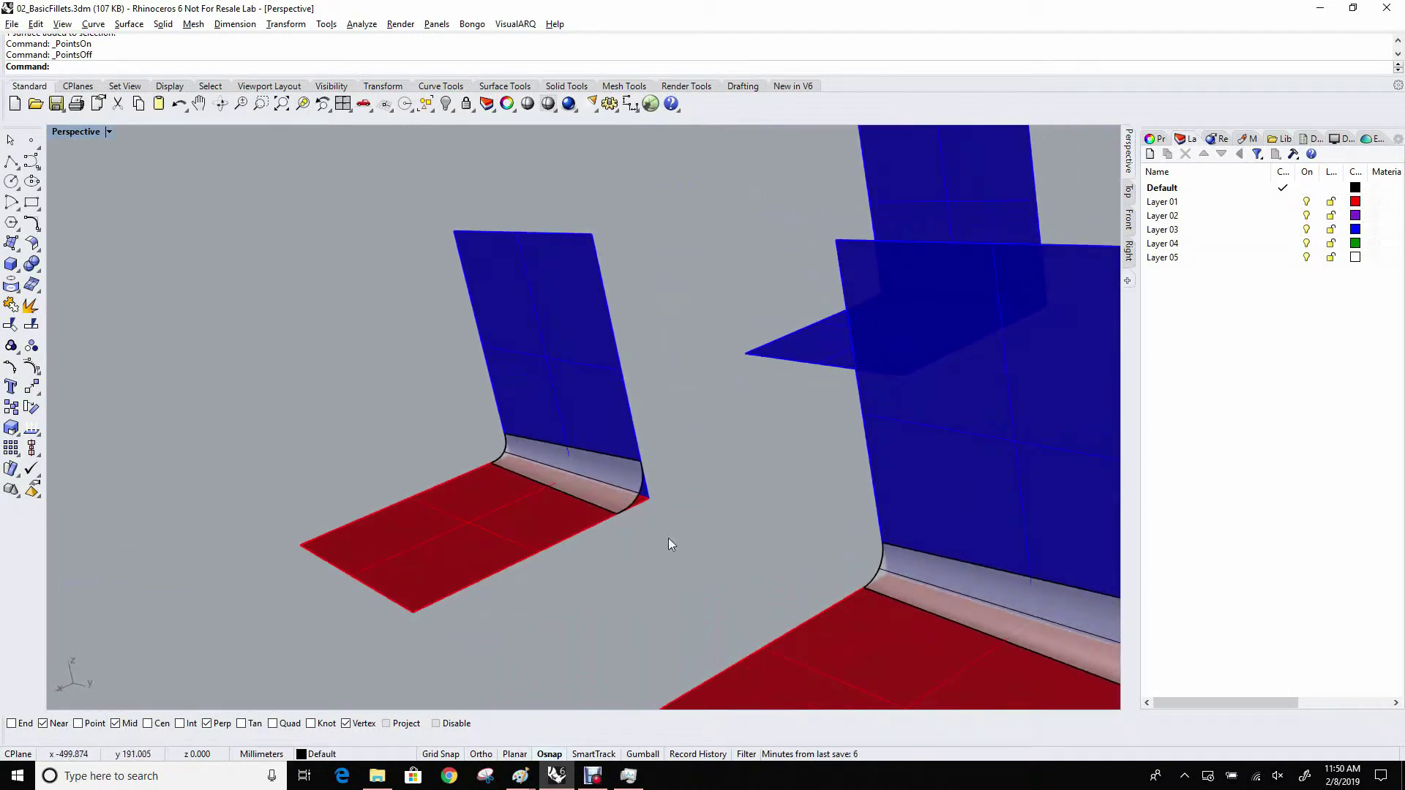
pyautogui.click(499, 453)
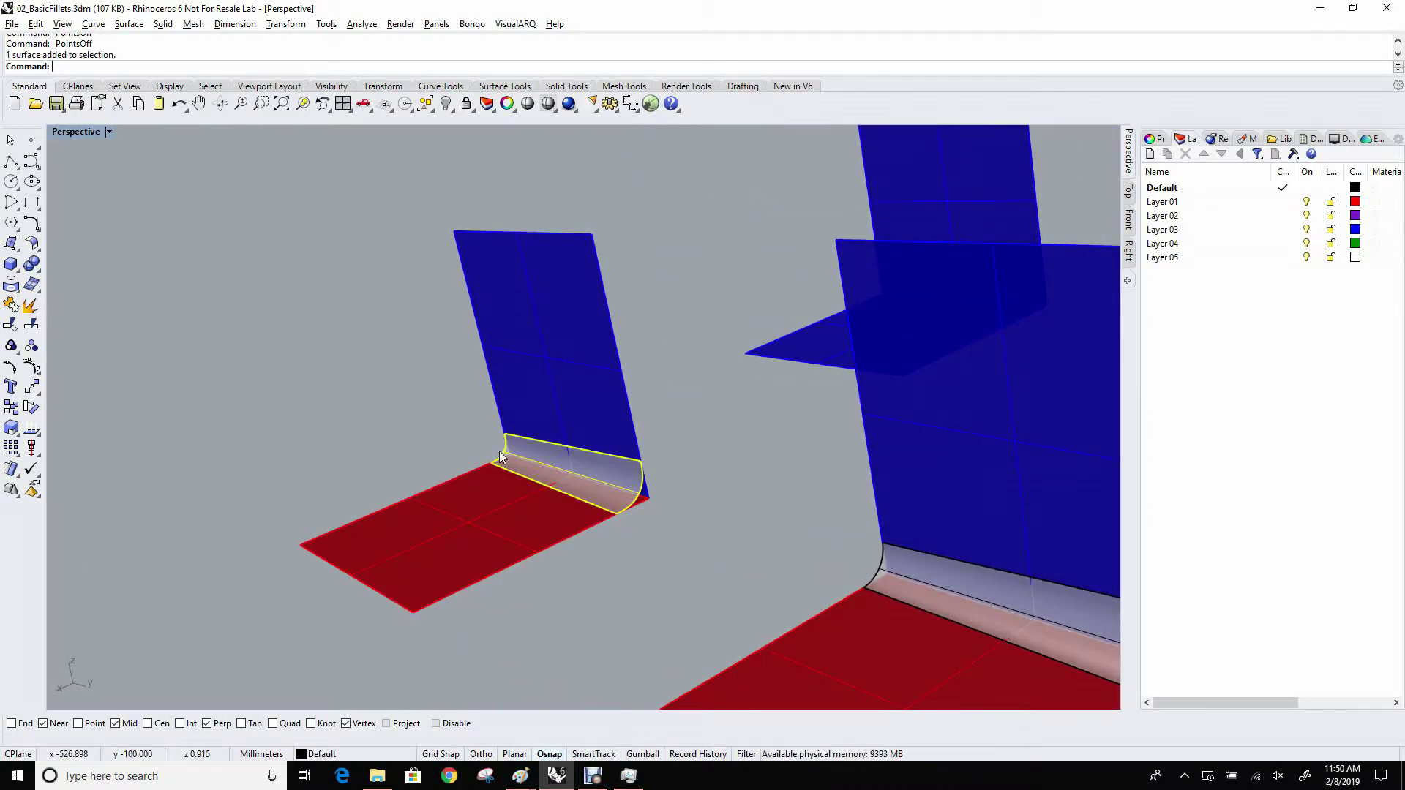
pyautogui.press('Delete')
# Start Variable Chamfer Surfaces and pick the small red floor and blue wall
pyautogui.click(130, 24)
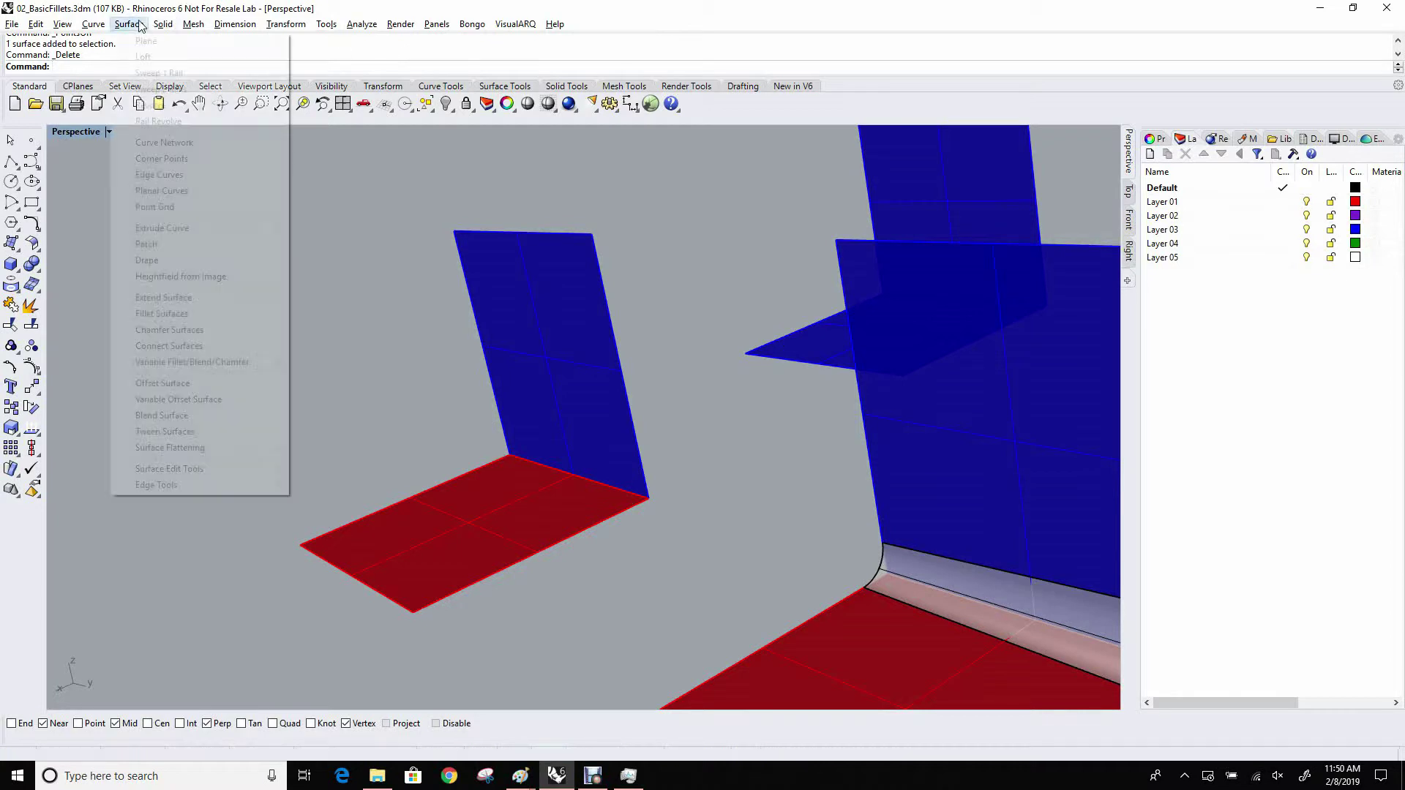
pyautogui.moveTo(226, 362)
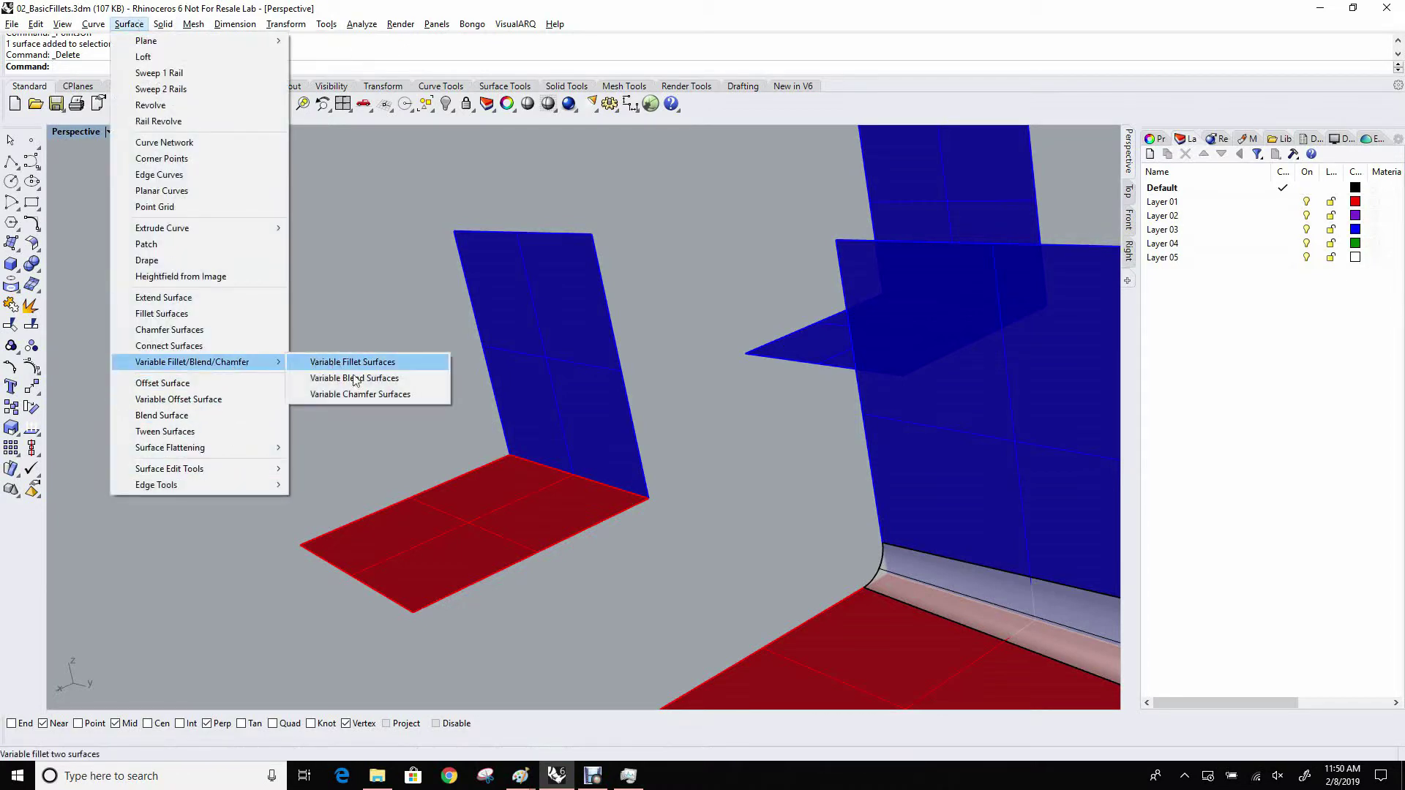
pyautogui.click(381, 395)
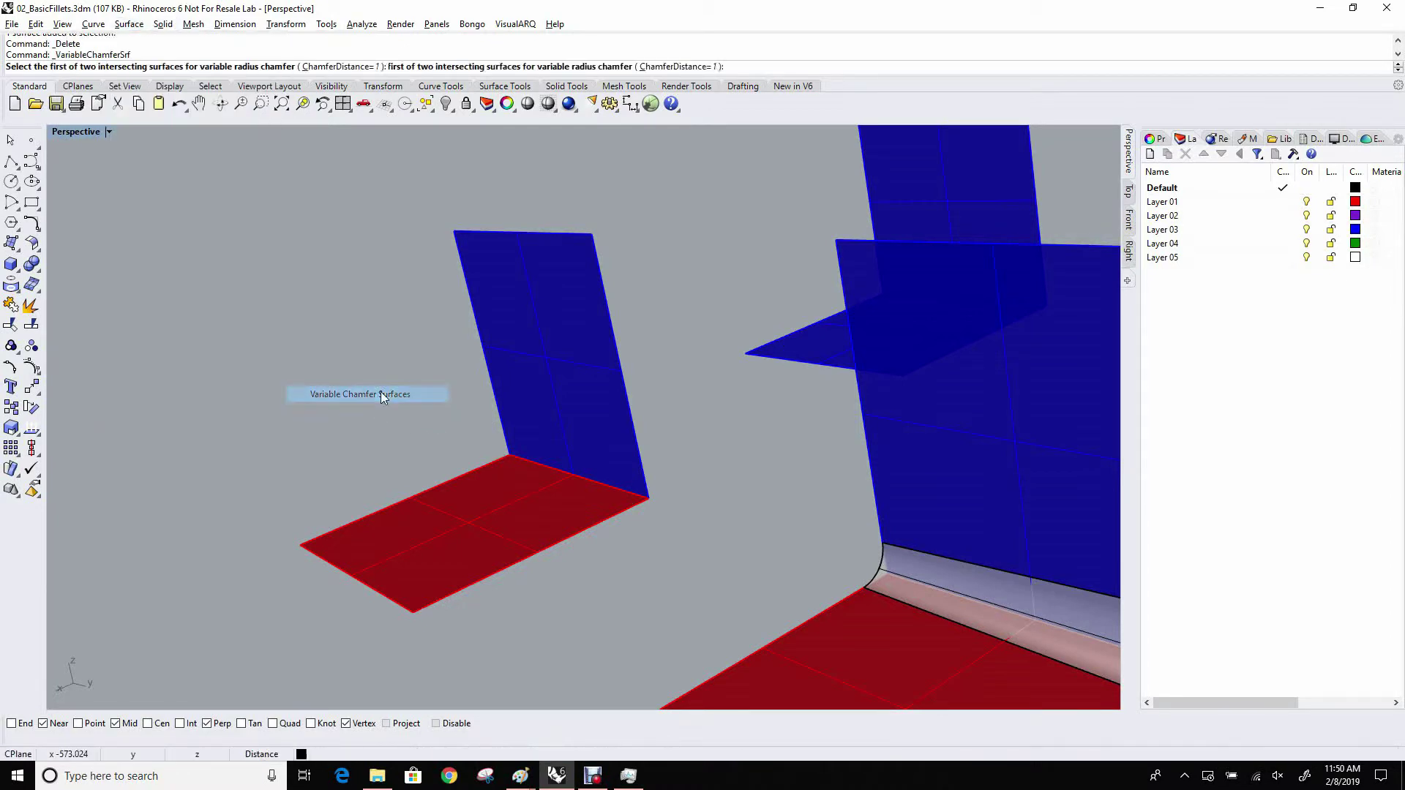
pyautogui.click(581, 507)
pyautogui.click(552, 418)
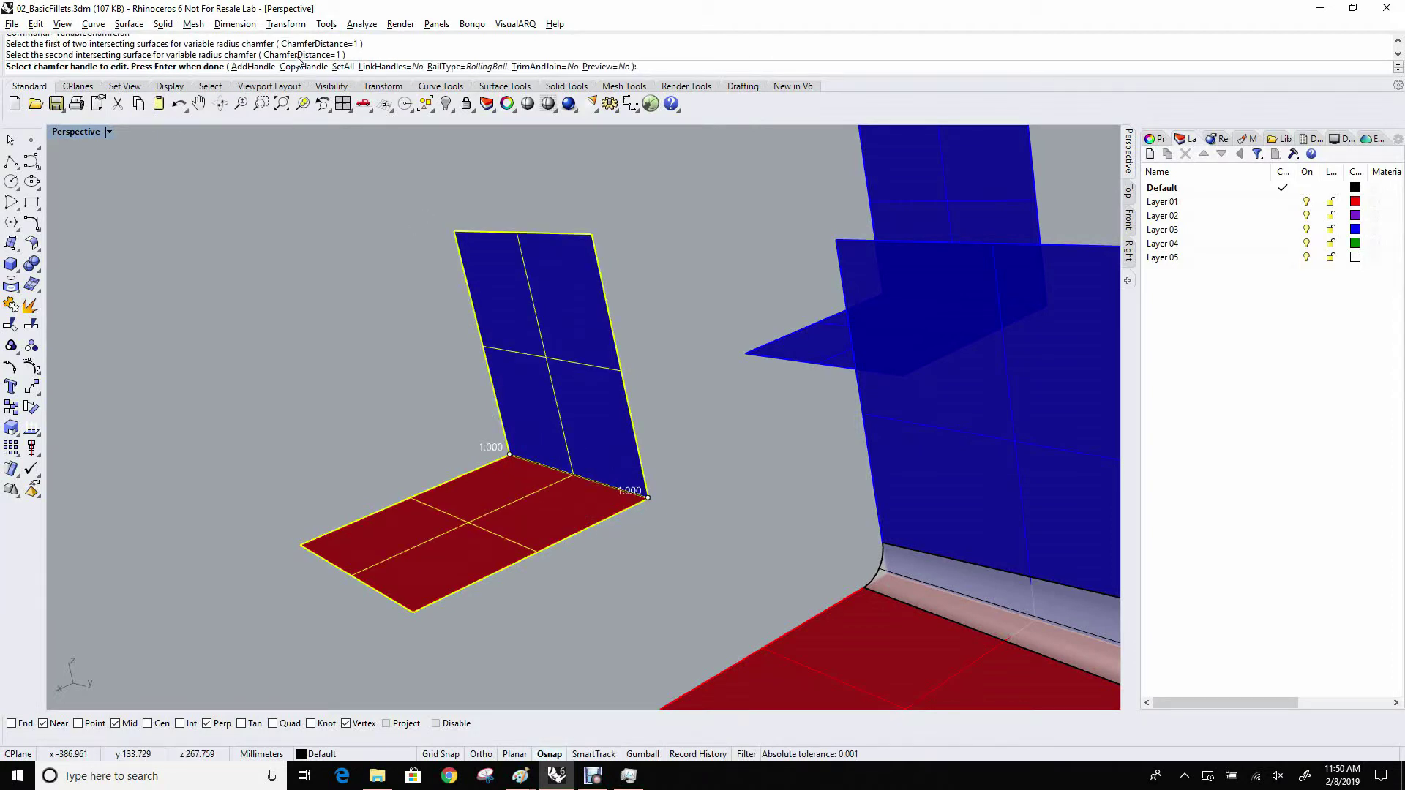
# Set all chamfer distances to 30, change one end to 20, and build the chamfer
pyautogui.click(343, 67)
pyautogui.write('30')
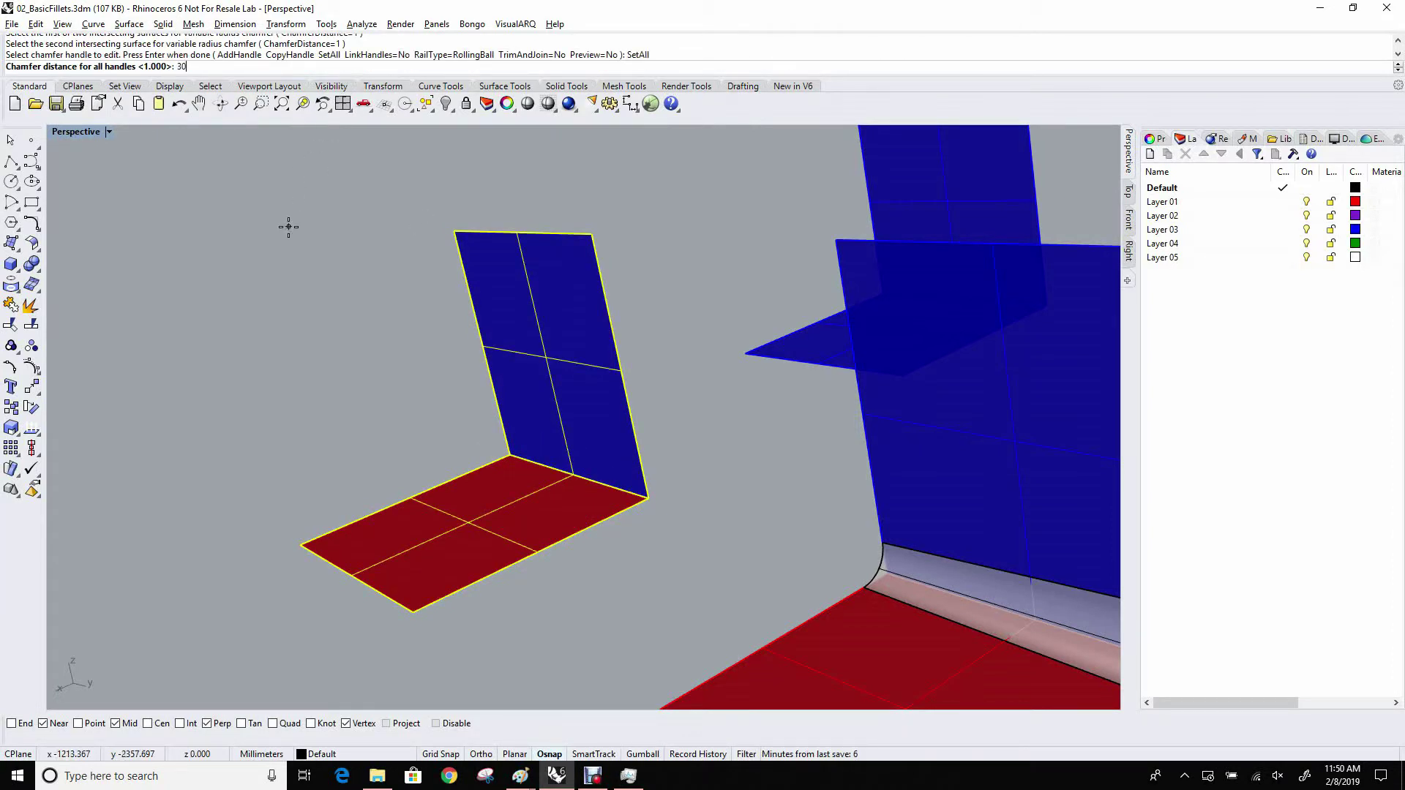
pyautogui.press('Return')
pyautogui.click(479, 443)
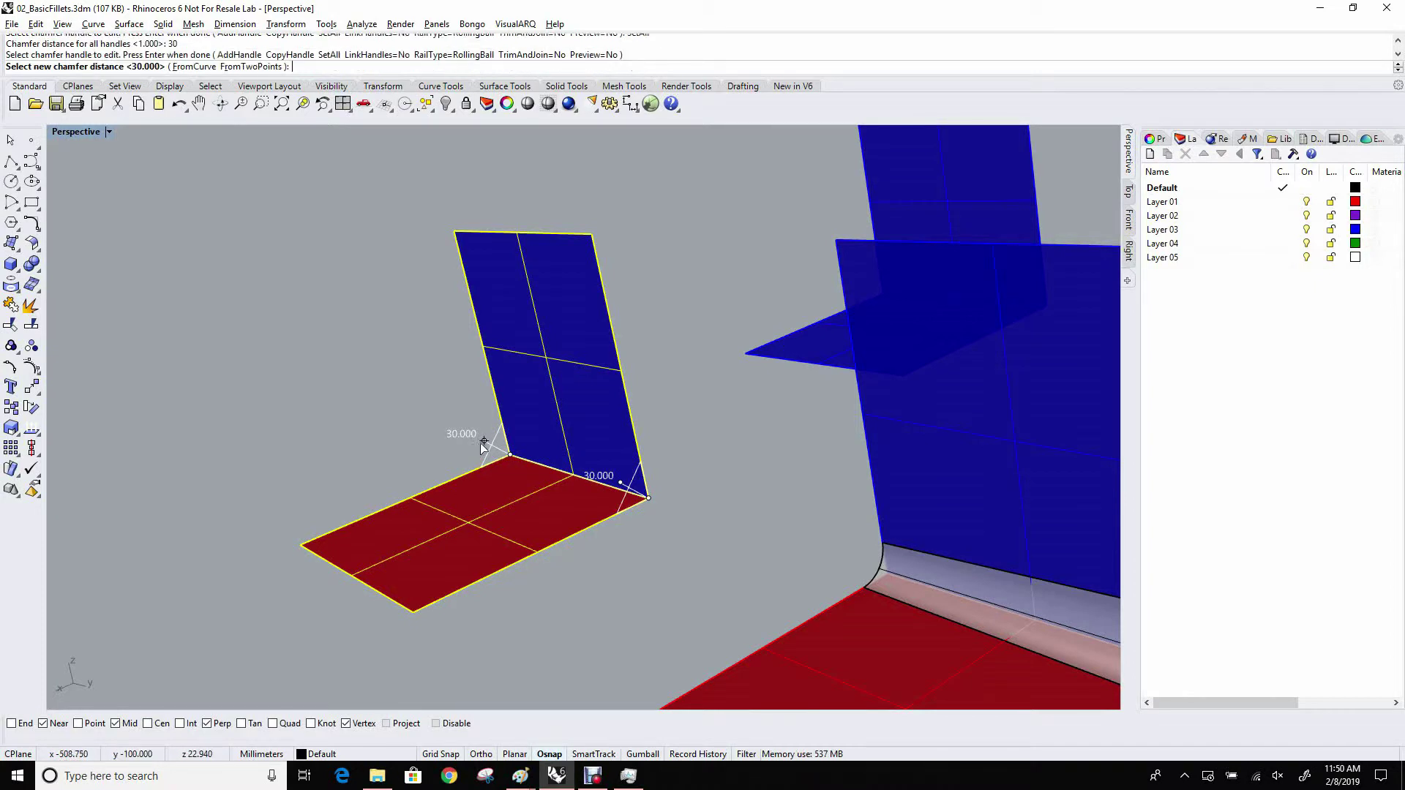
pyautogui.write('20')
pyautogui.press('Return')
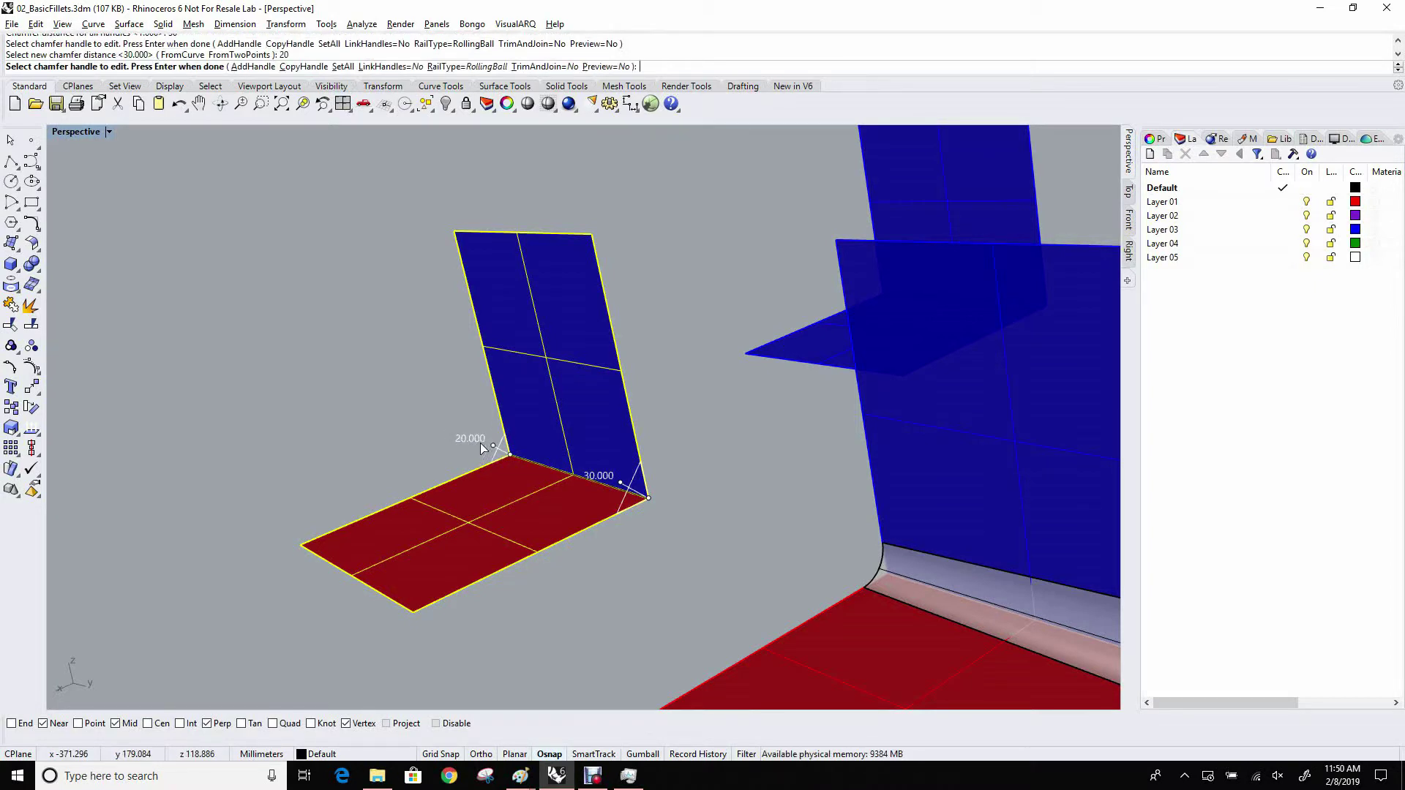
pyautogui.press('Return')
pyautogui.scroll(5, 562, 509)
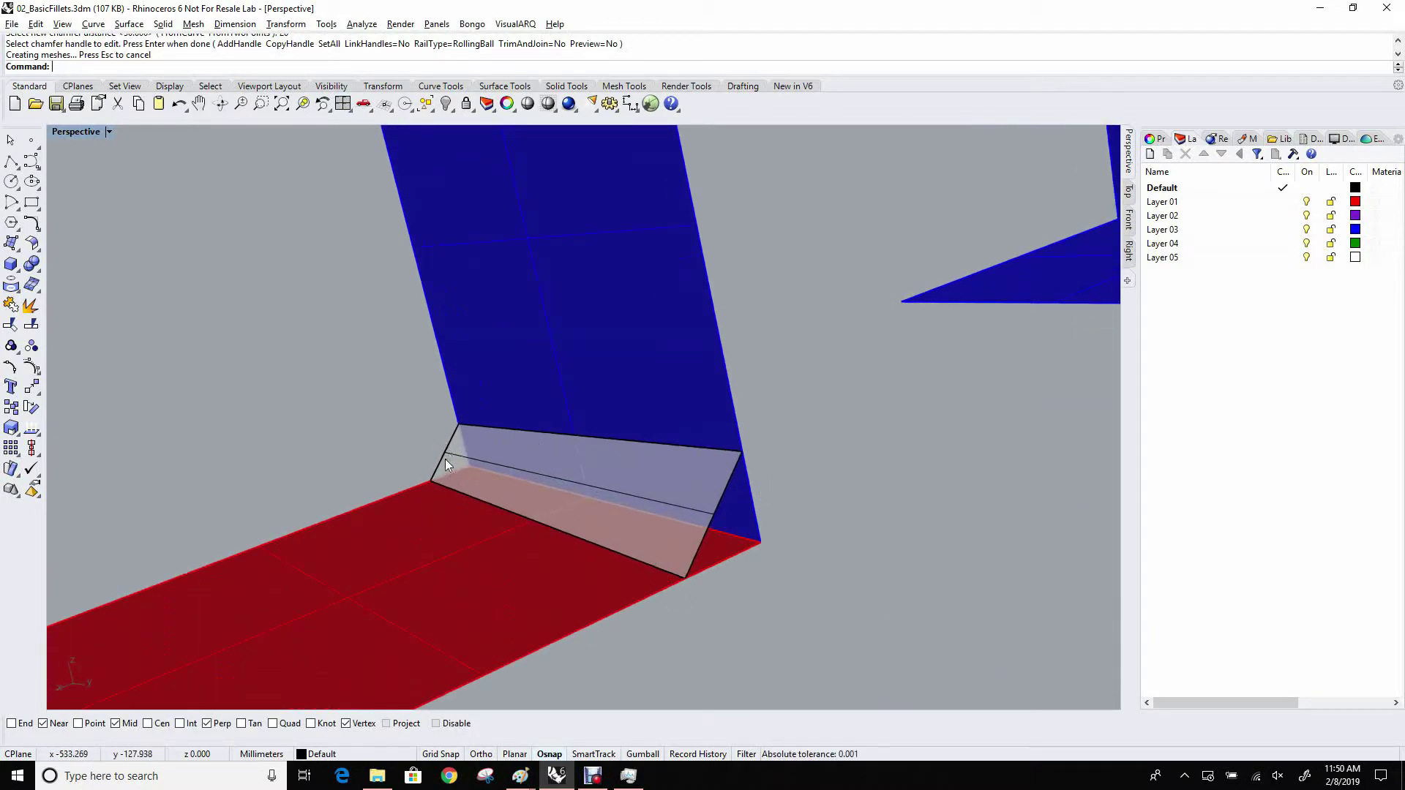
pyautogui.scroll(-2, 445, 460)
pyautogui.scroll(-5, 473, 472)
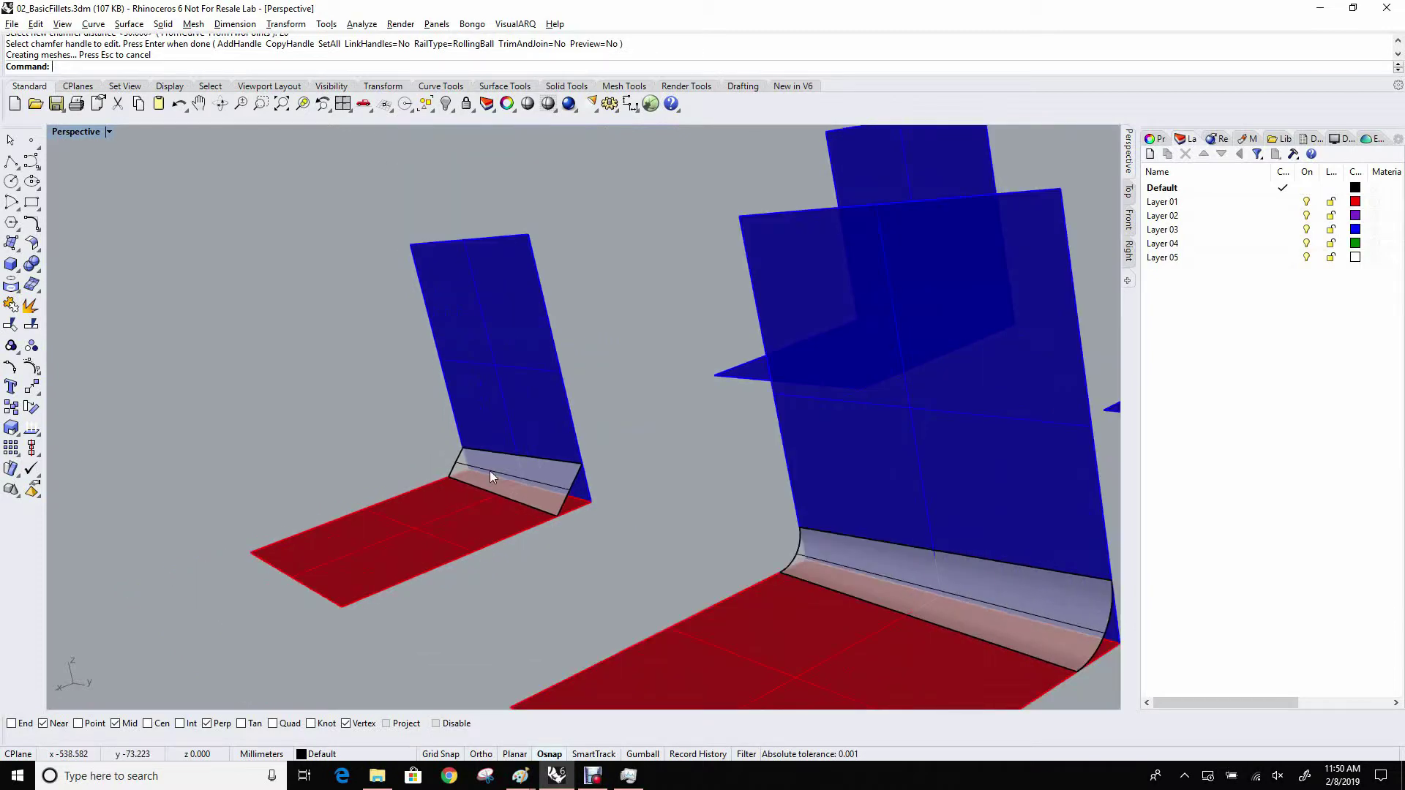
pyautogui.moveTo(490, 491); pyautogui.dragTo(613, 442, button='right')
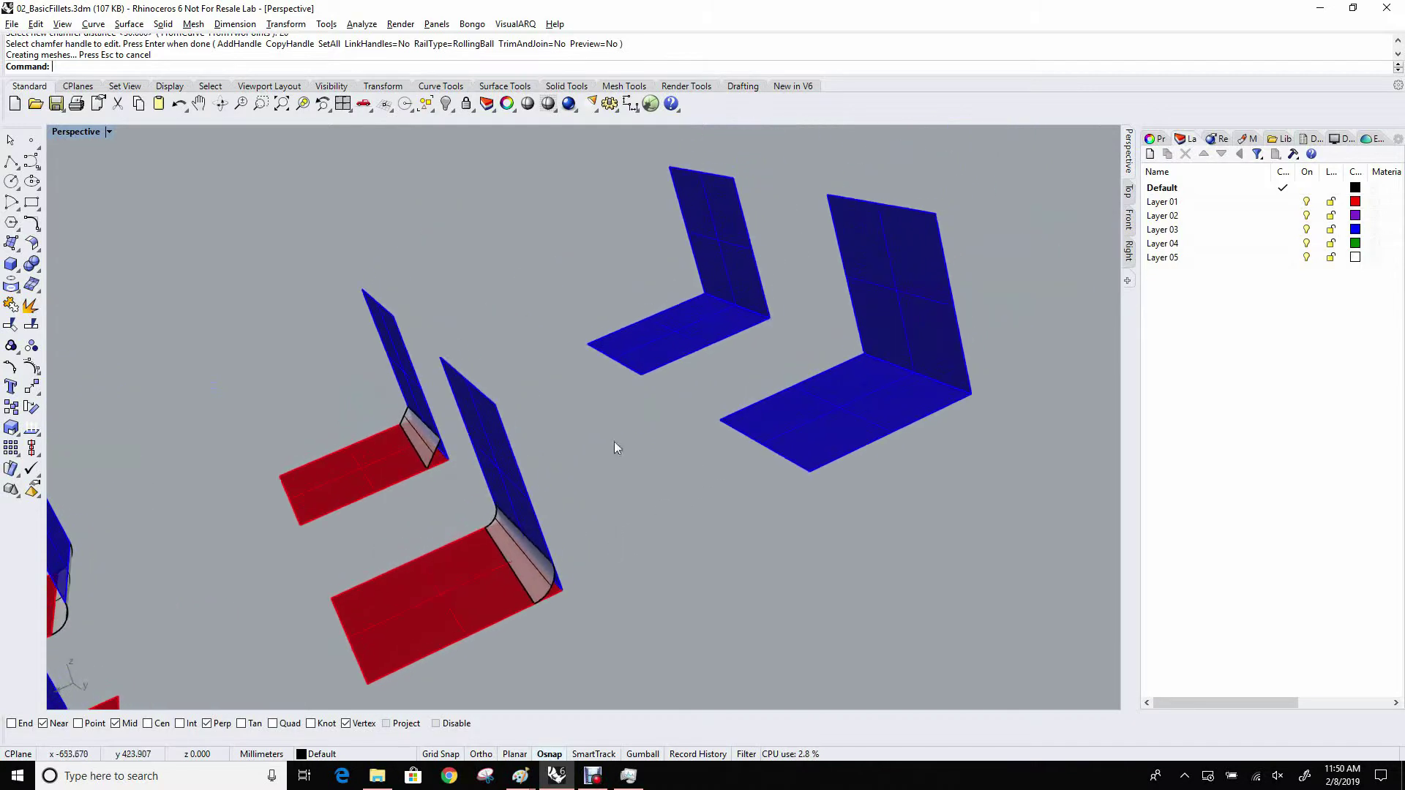
pyautogui.click(649, 366)
pyautogui.click(675, 518)
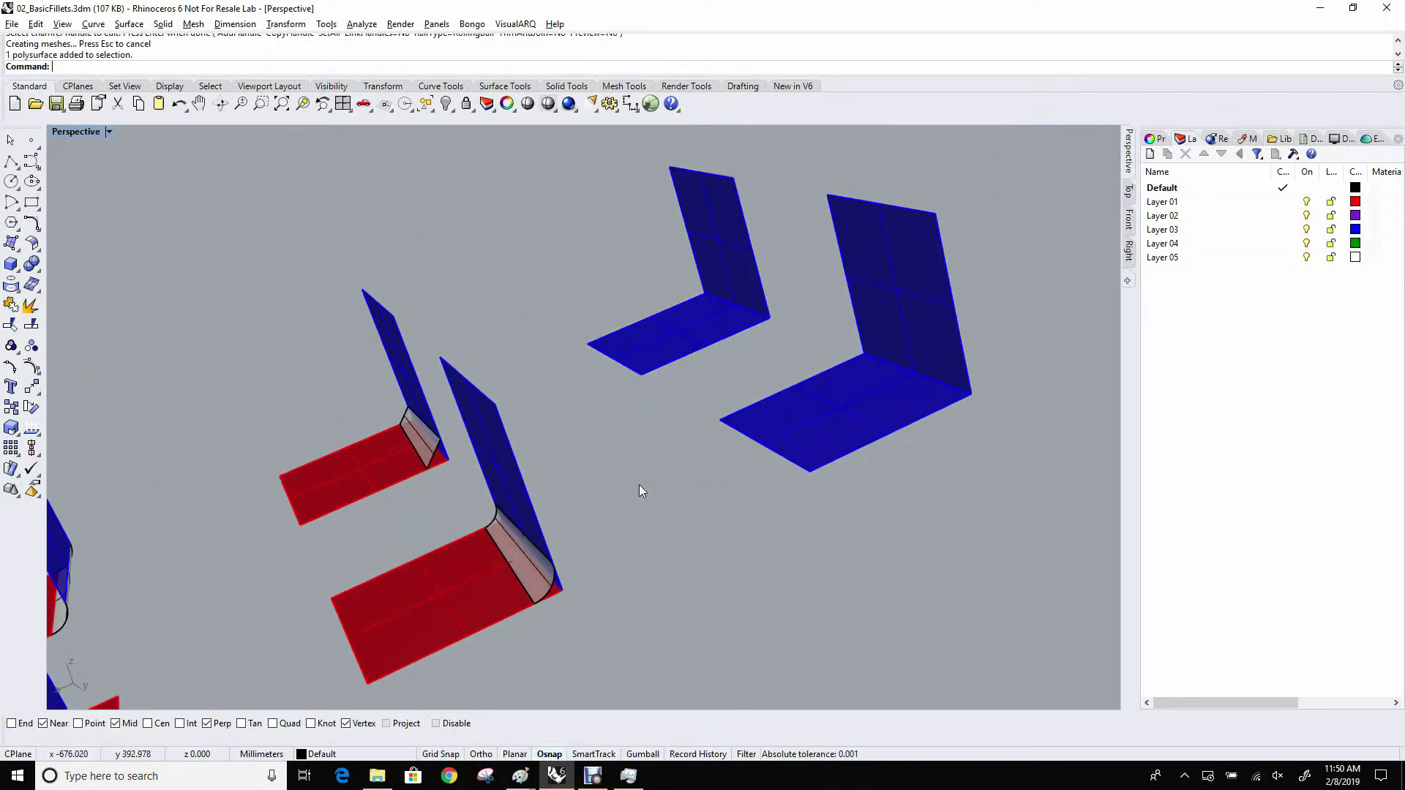
pyautogui.click(403, 350)
pyautogui.click(448, 313)
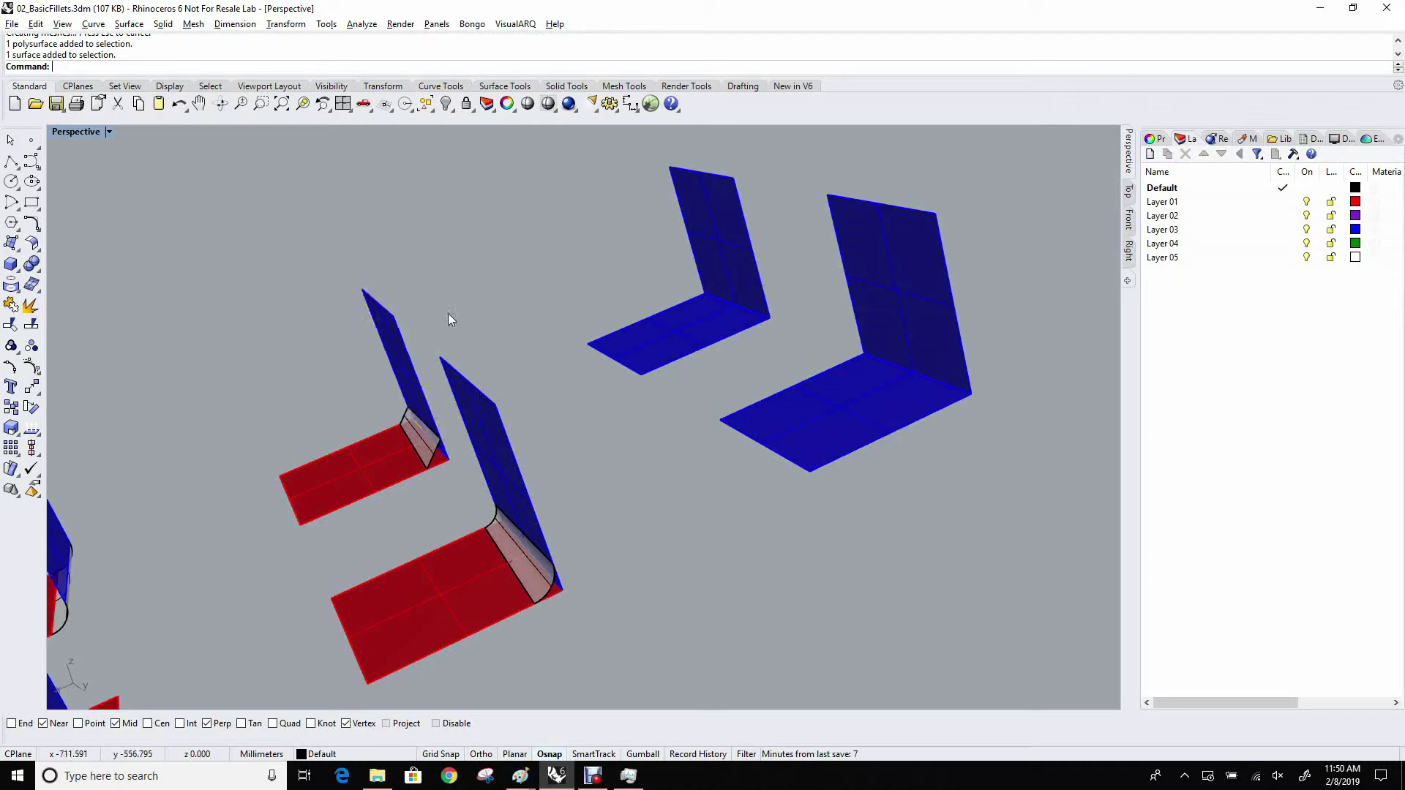
pyautogui.click(162, 24)
pyautogui.moveTo(207, 390)
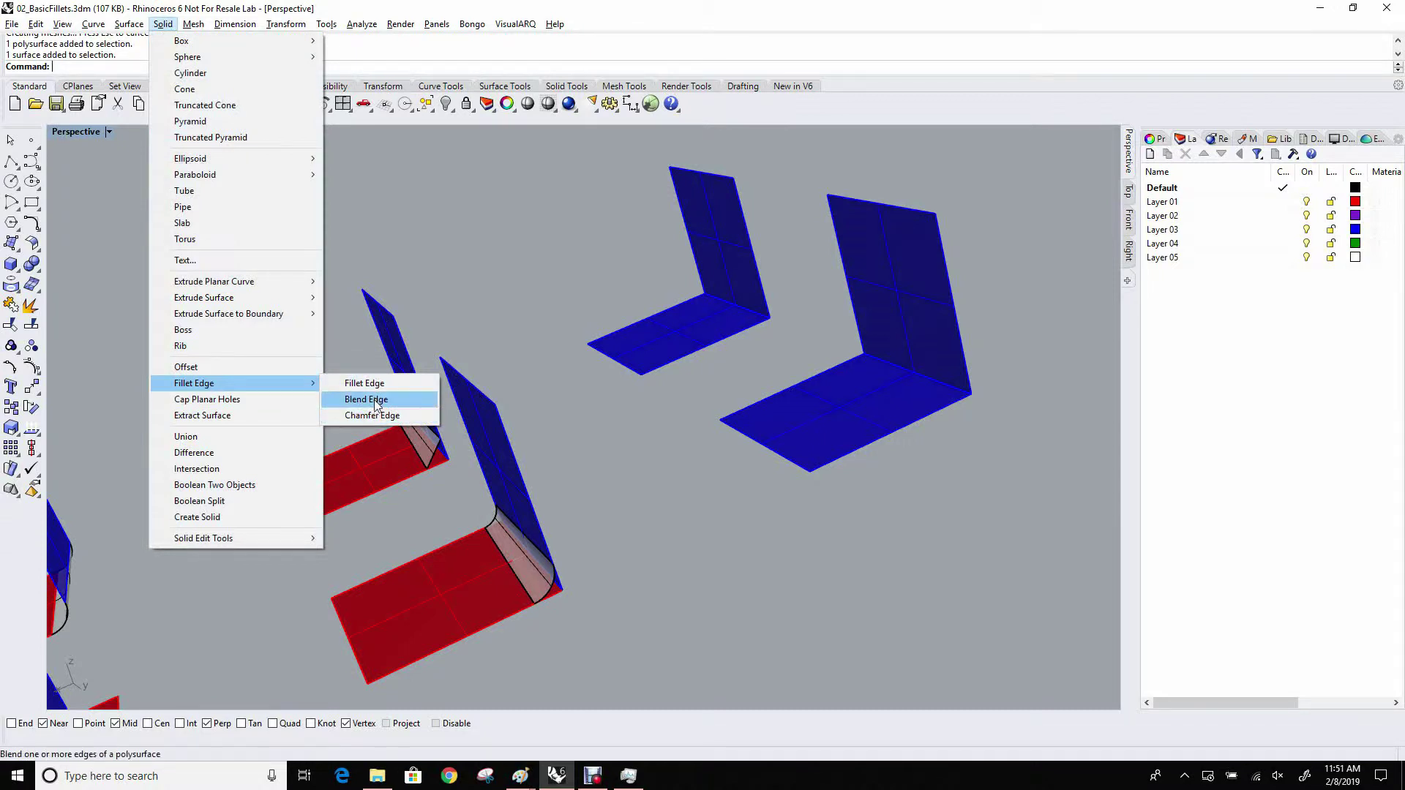
pyautogui.click(423, 470)
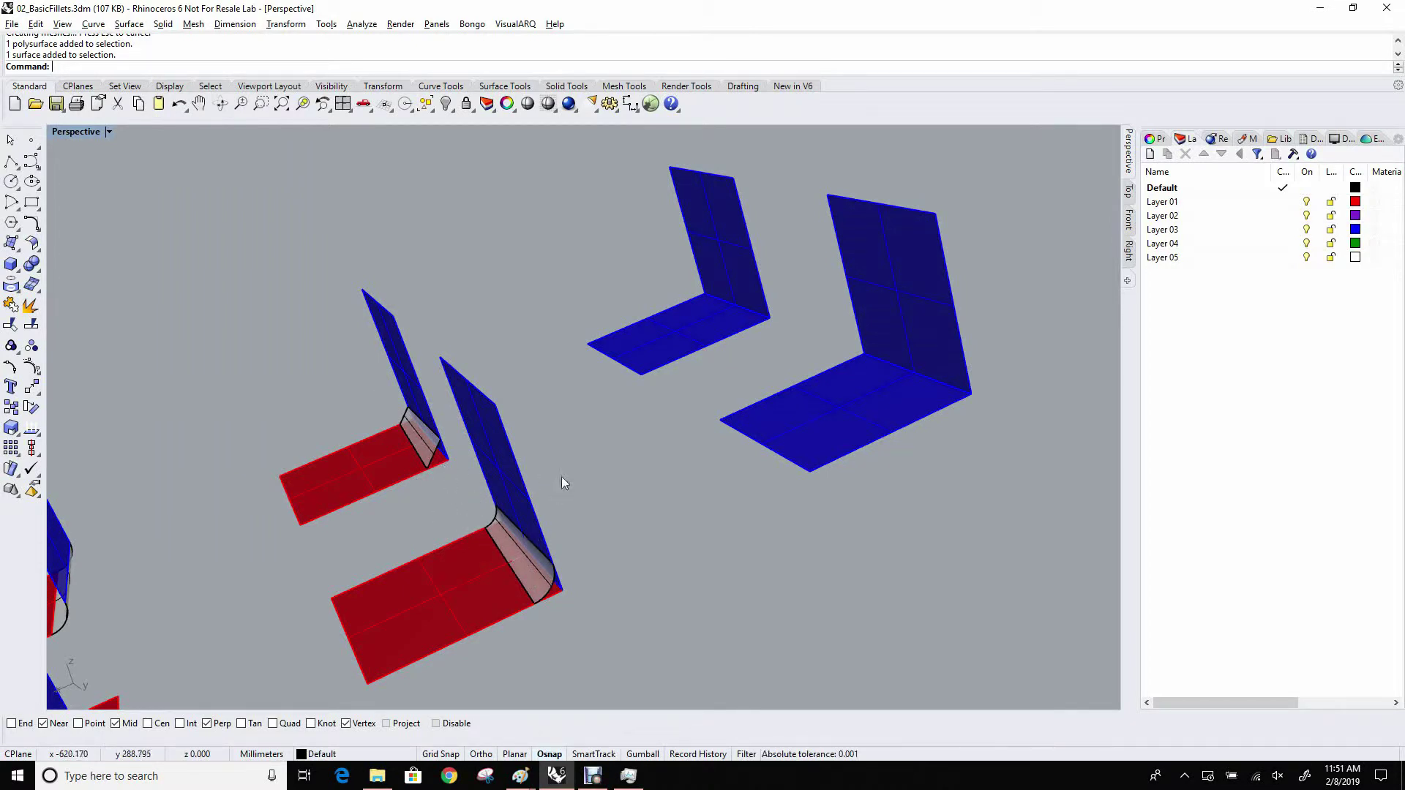
pyautogui.moveTo(604, 496); pyautogui.dragTo(728, 562, button='right')
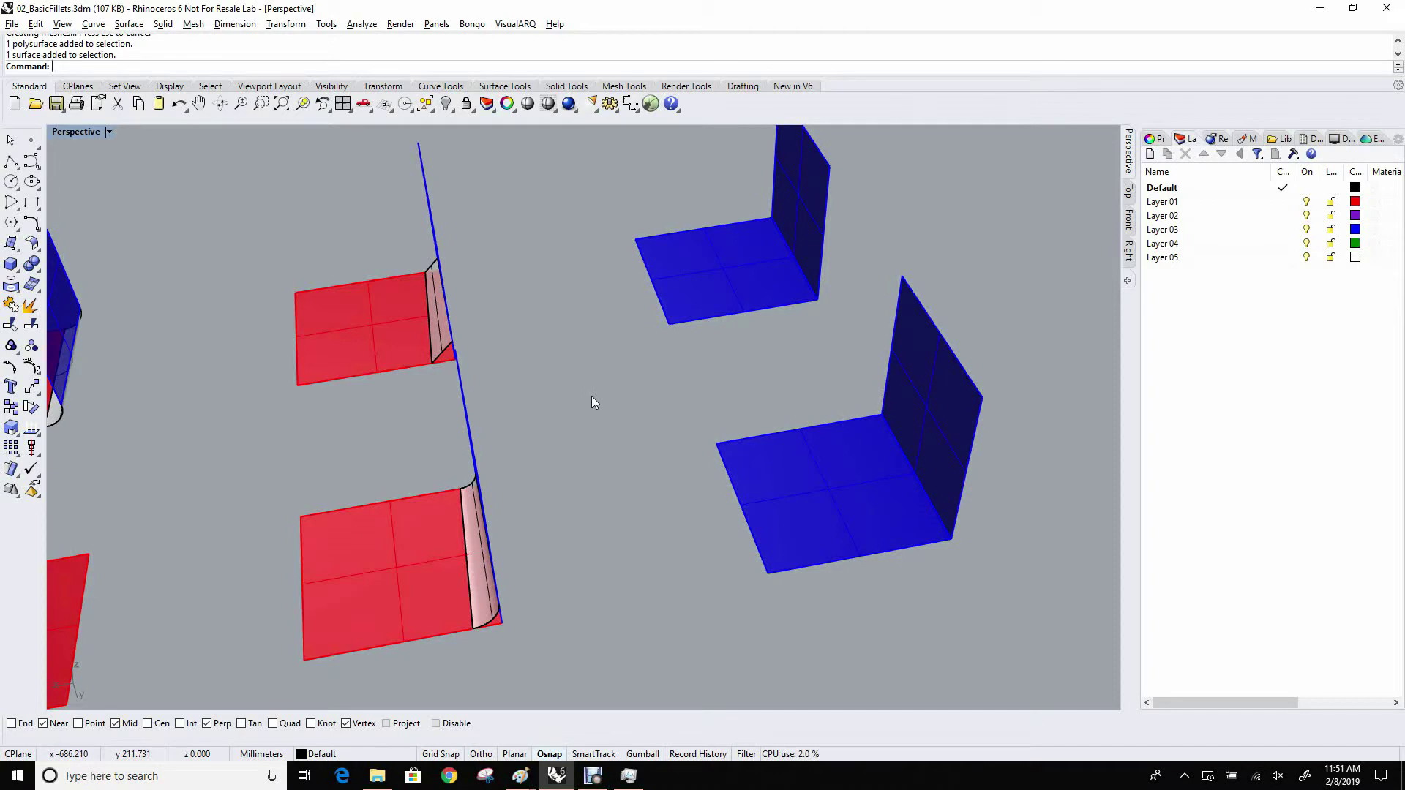
# Turn the blue walls forward and try selecting the blue polysurfaces, then clear the selection
pyautogui.moveTo(872, 474); pyautogui.dragTo(906, 430, button='right')
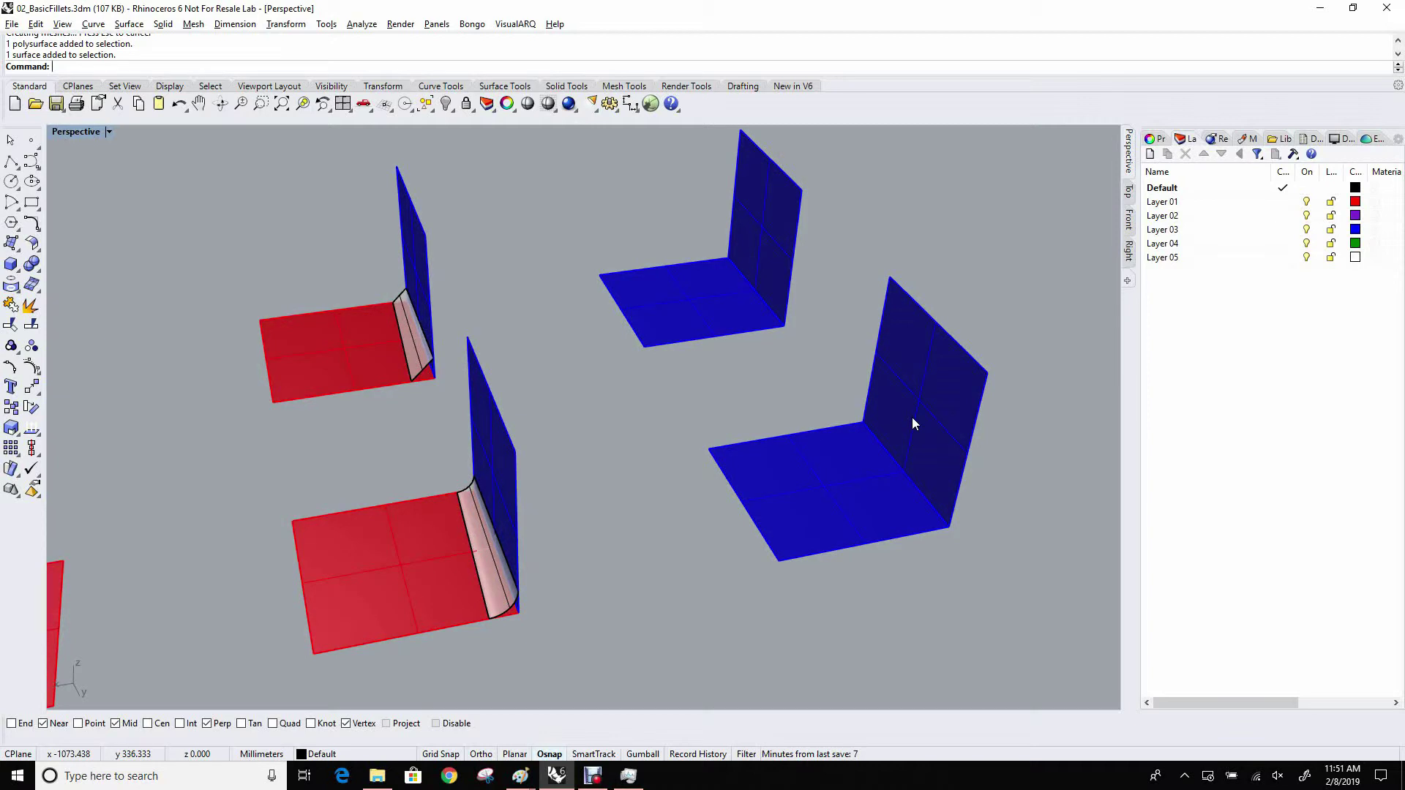
pyautogui.click(848, 472)
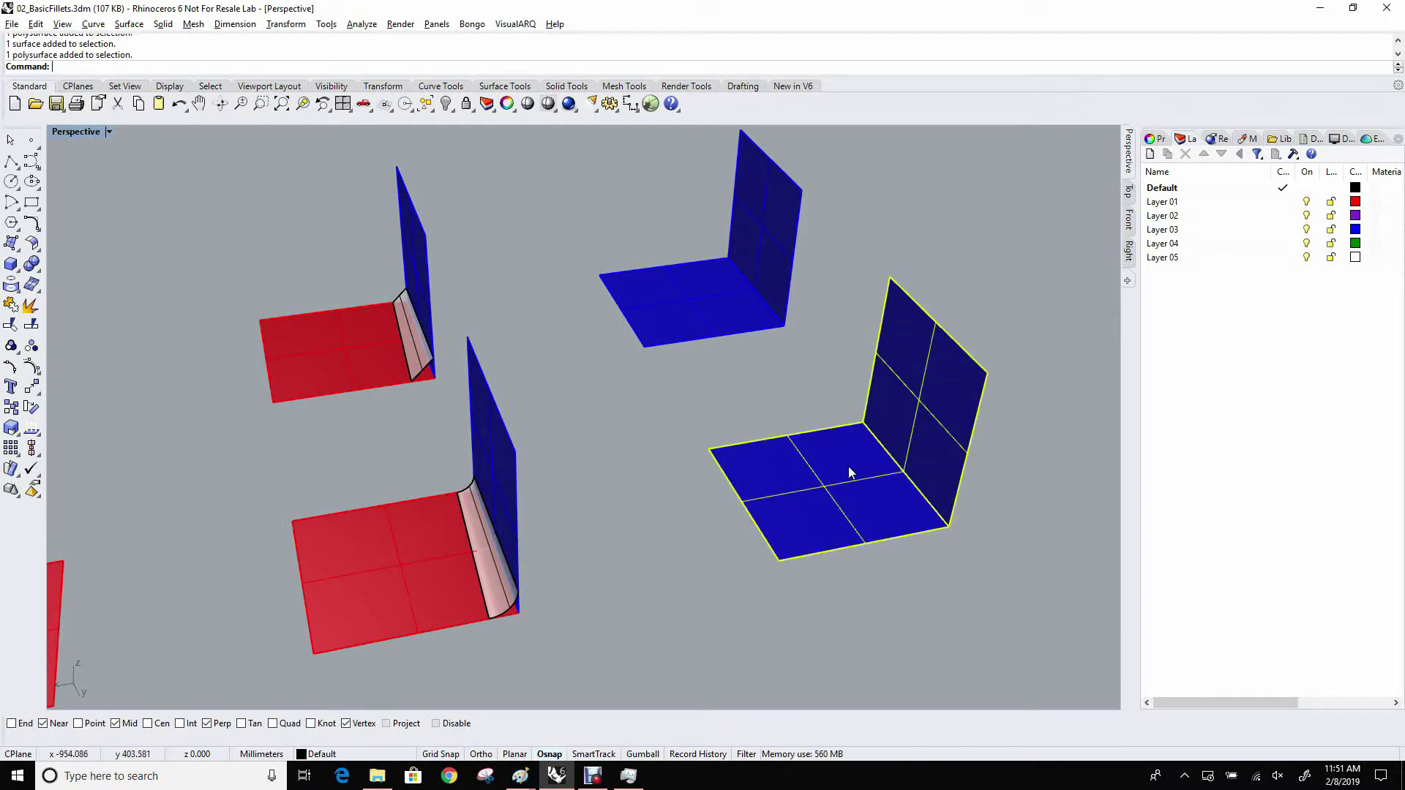
pyautogui.click(692, 357)
pyautogui.click(696, 333)
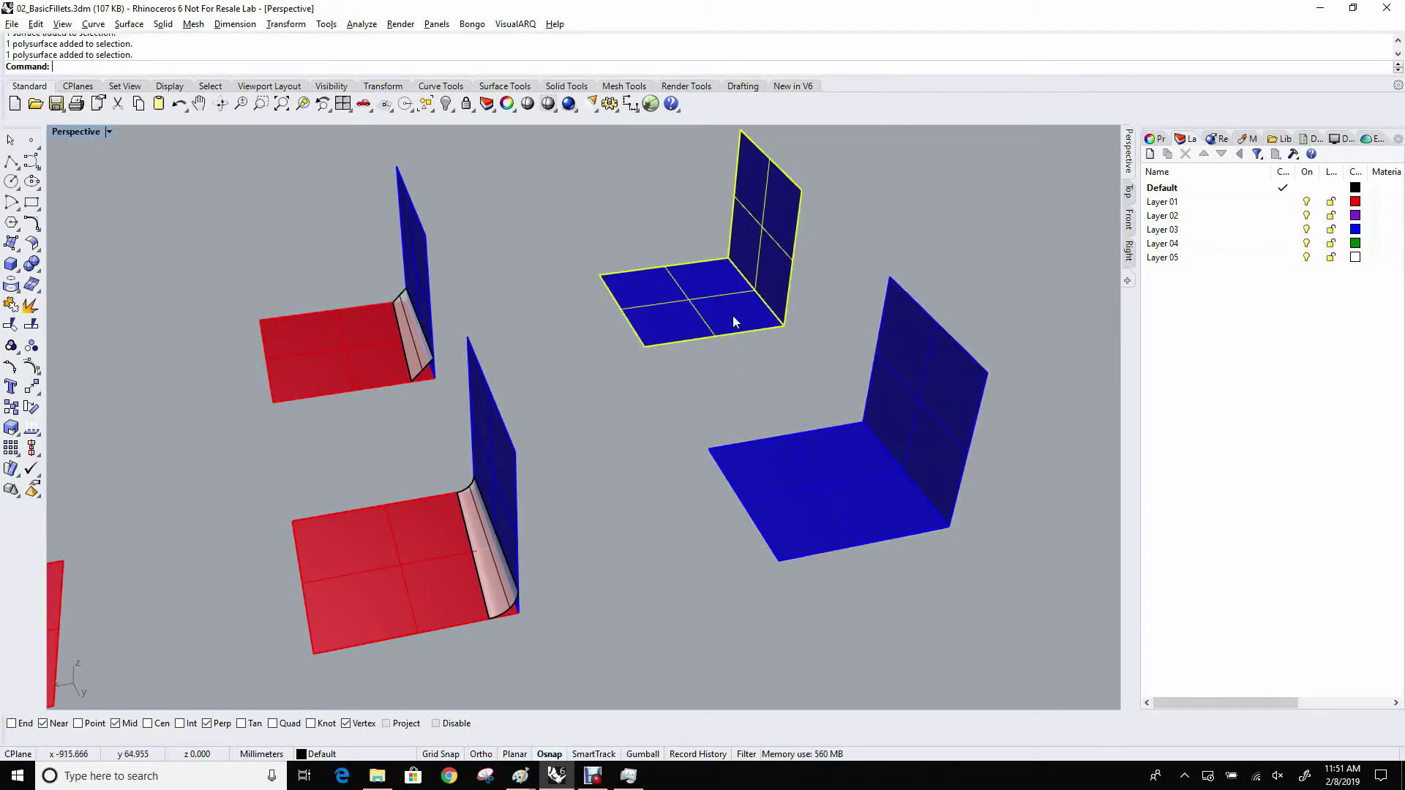
pyautogui.click(756, 388)
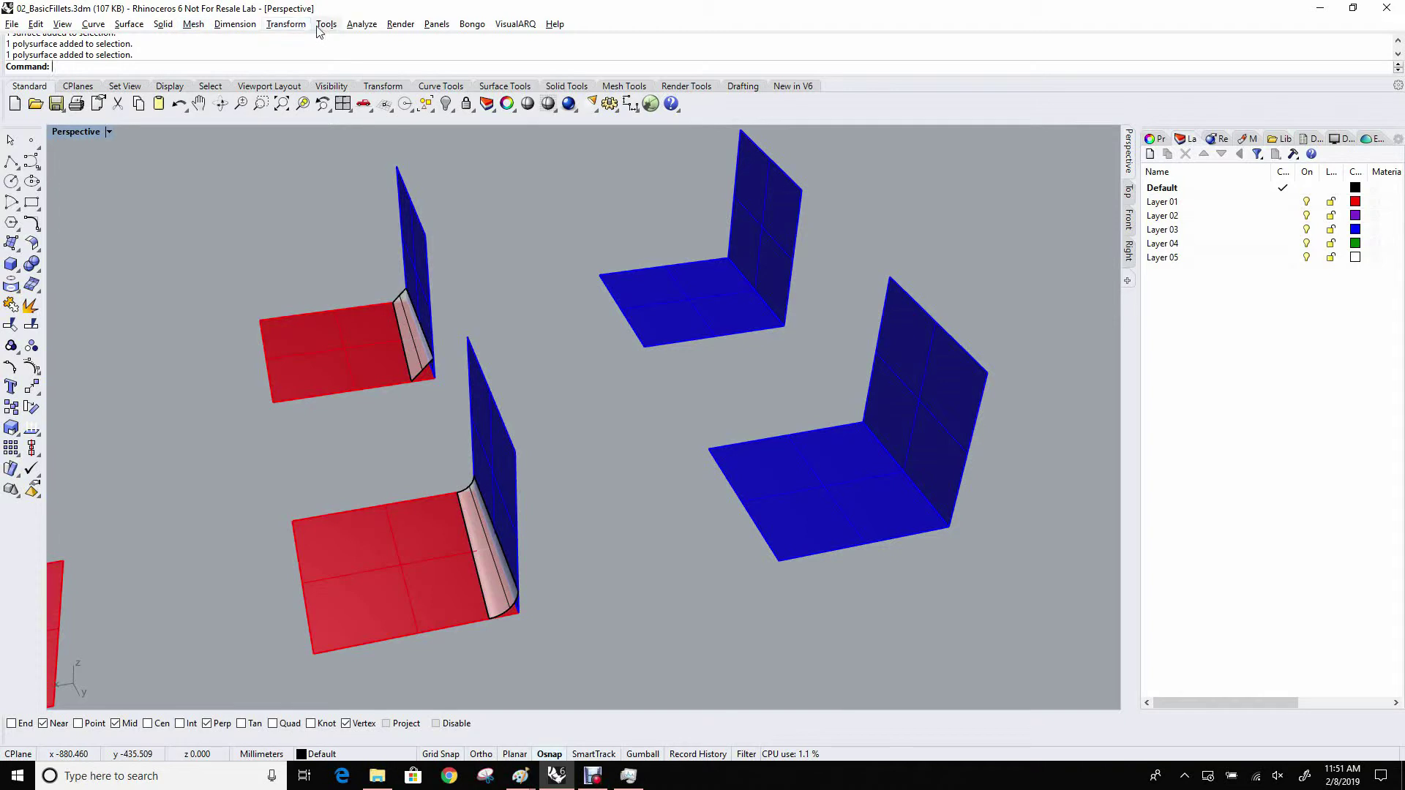
# Start Fillet Edge from the Solid menu and zoom in on the blue corner edges
pyautogui.click(160, 26)
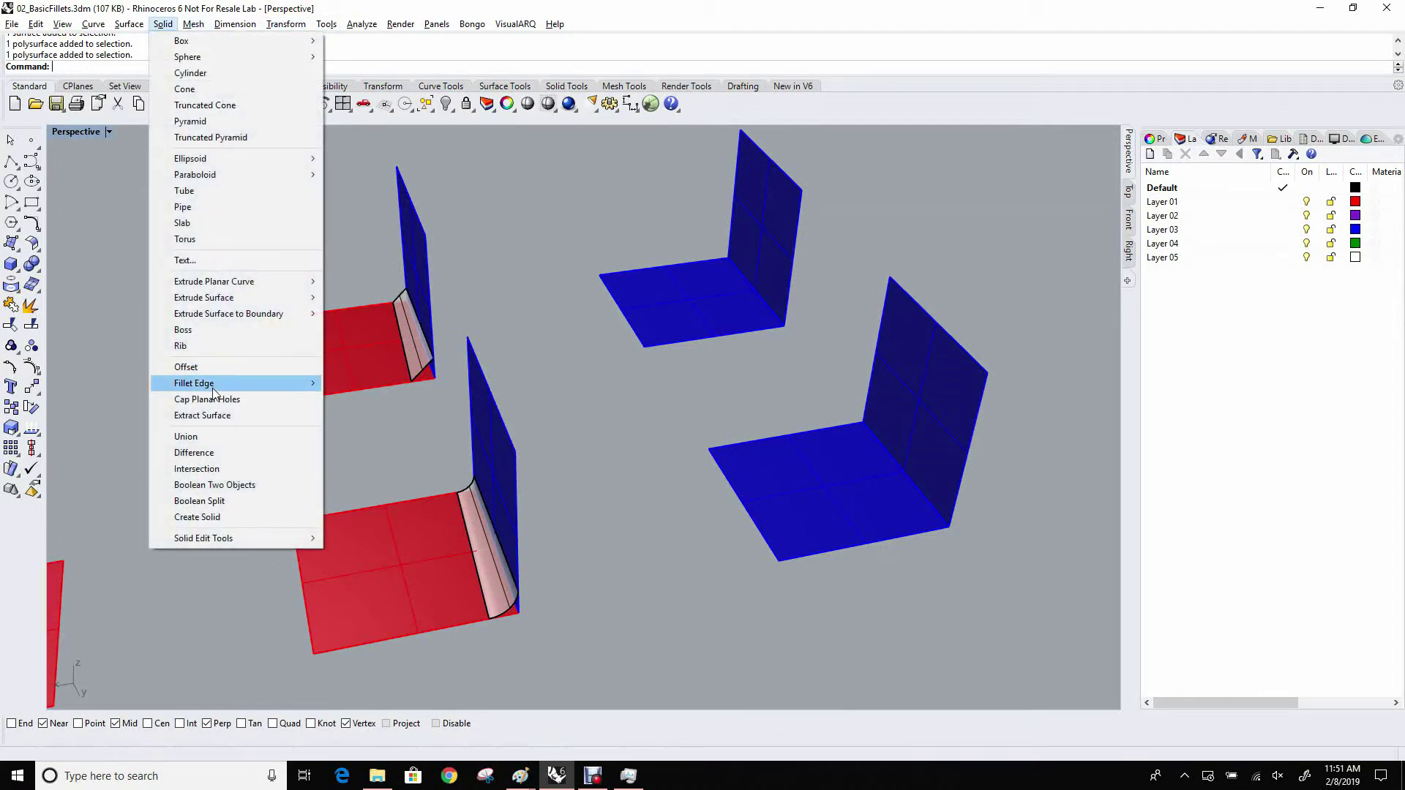
pyautogui.moveTo(213, 392)
pyautogui.click(364, 384)
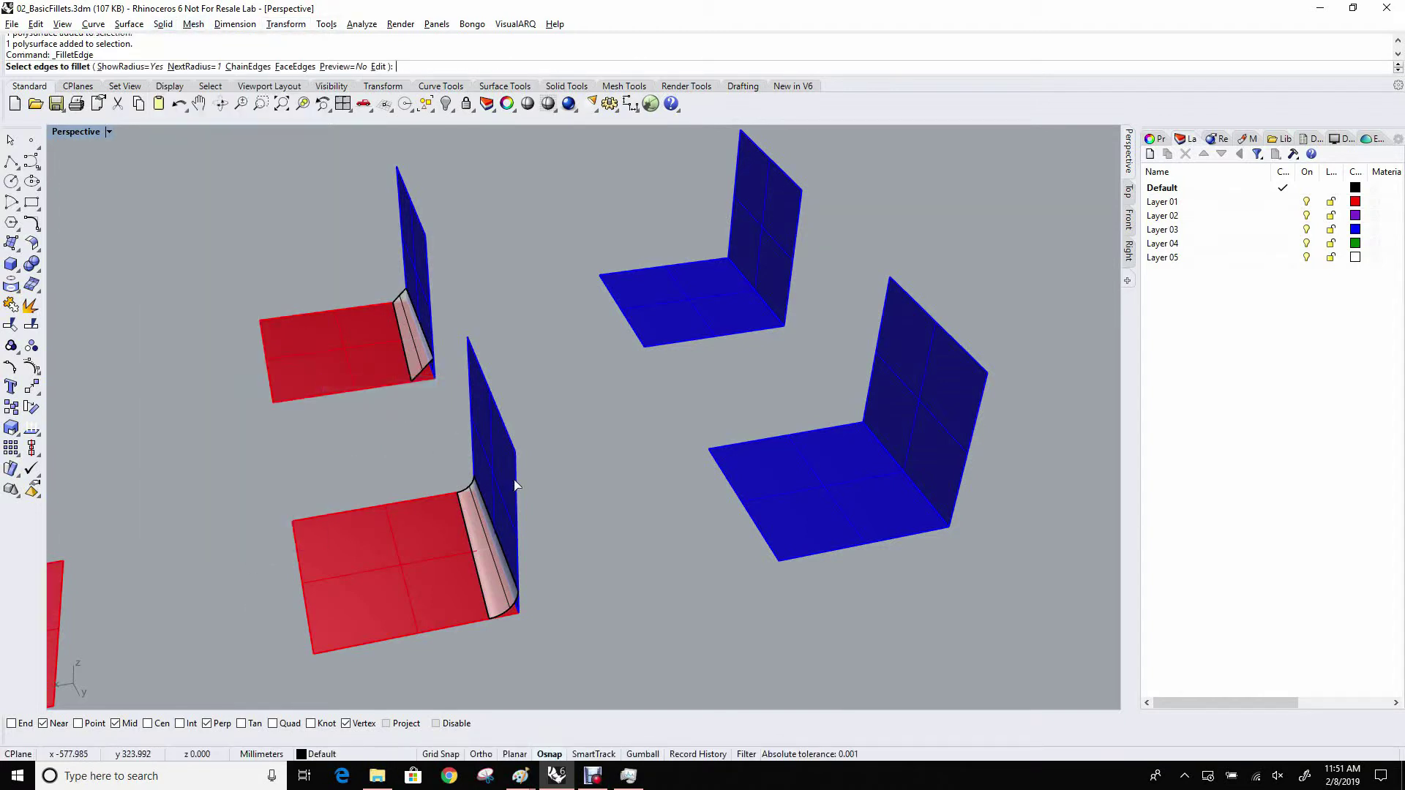
pyautogui.moveTo(364, 395); pyautogui.dragTo(374, 486, button='right')
pyautogui.scroll(3, 437, 565)
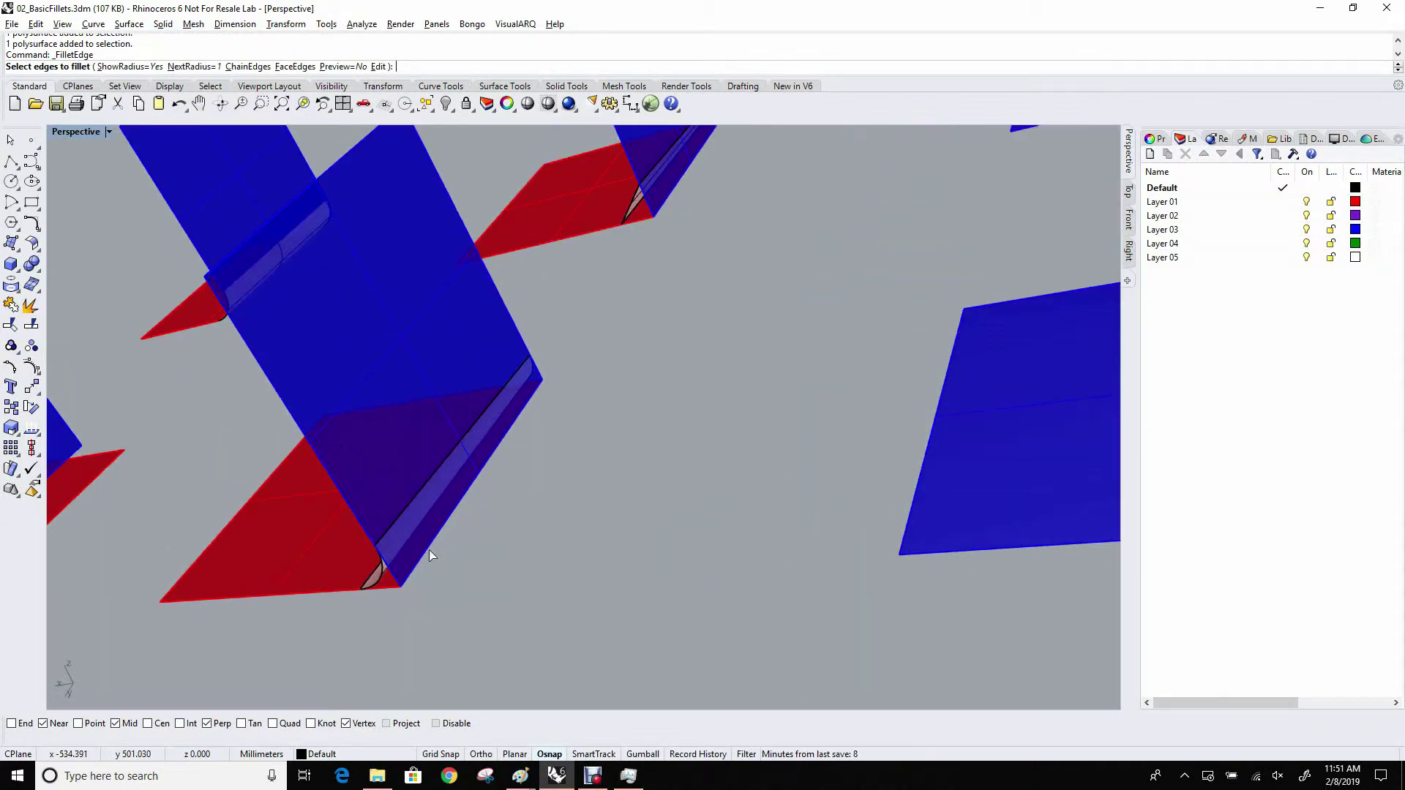
pyautogui.moveTo(427, 554); pyautogui.dragTo(461, 545, button='right')
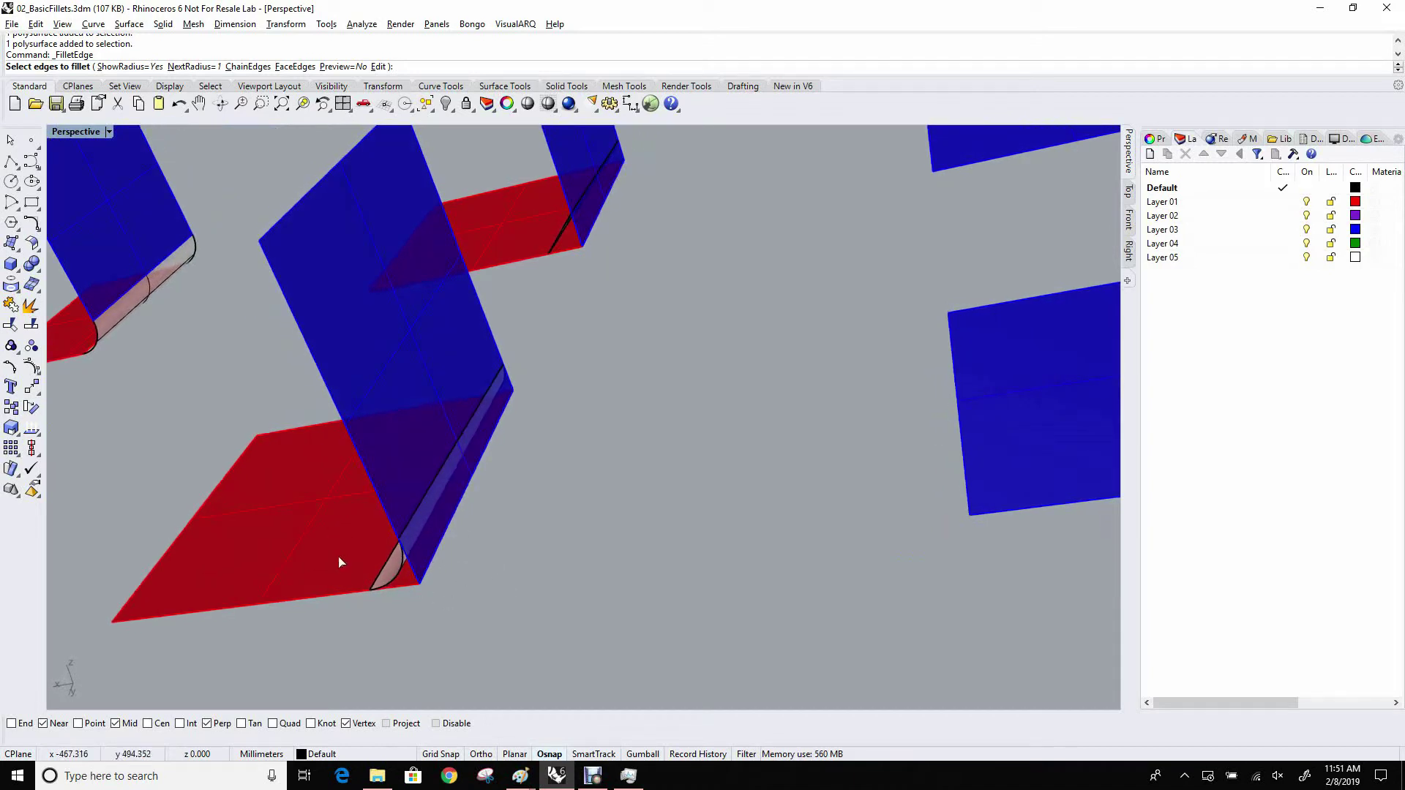
pyautogui.scroll(-4, 285, 556)
pyautogui.moveTo(903, 549); pyautogui.dragTo(857, 505, button='right')
# Fillet both blue pairs' corner edges with radius 30
pyautogui.click(674, 496)
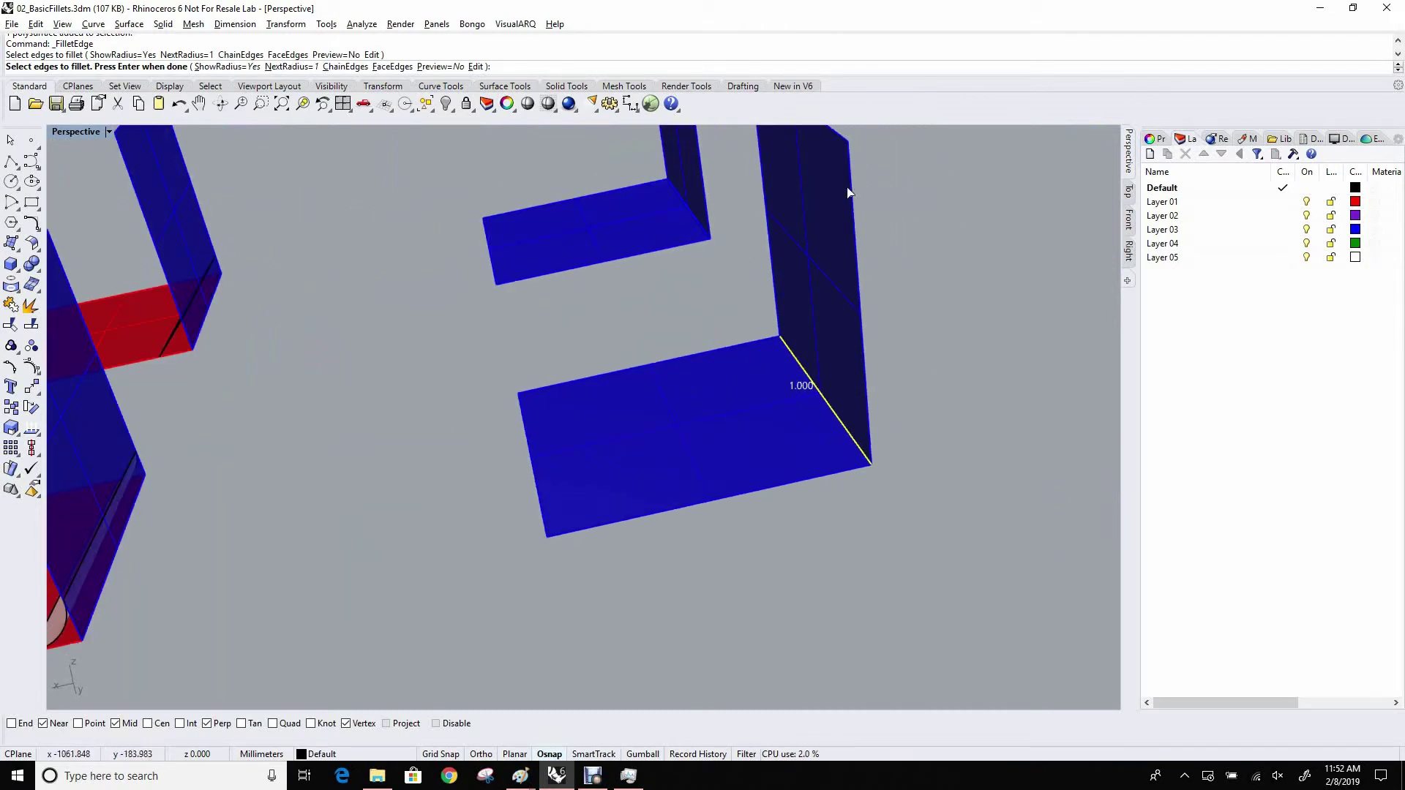
pyautogui.click(695, 227)
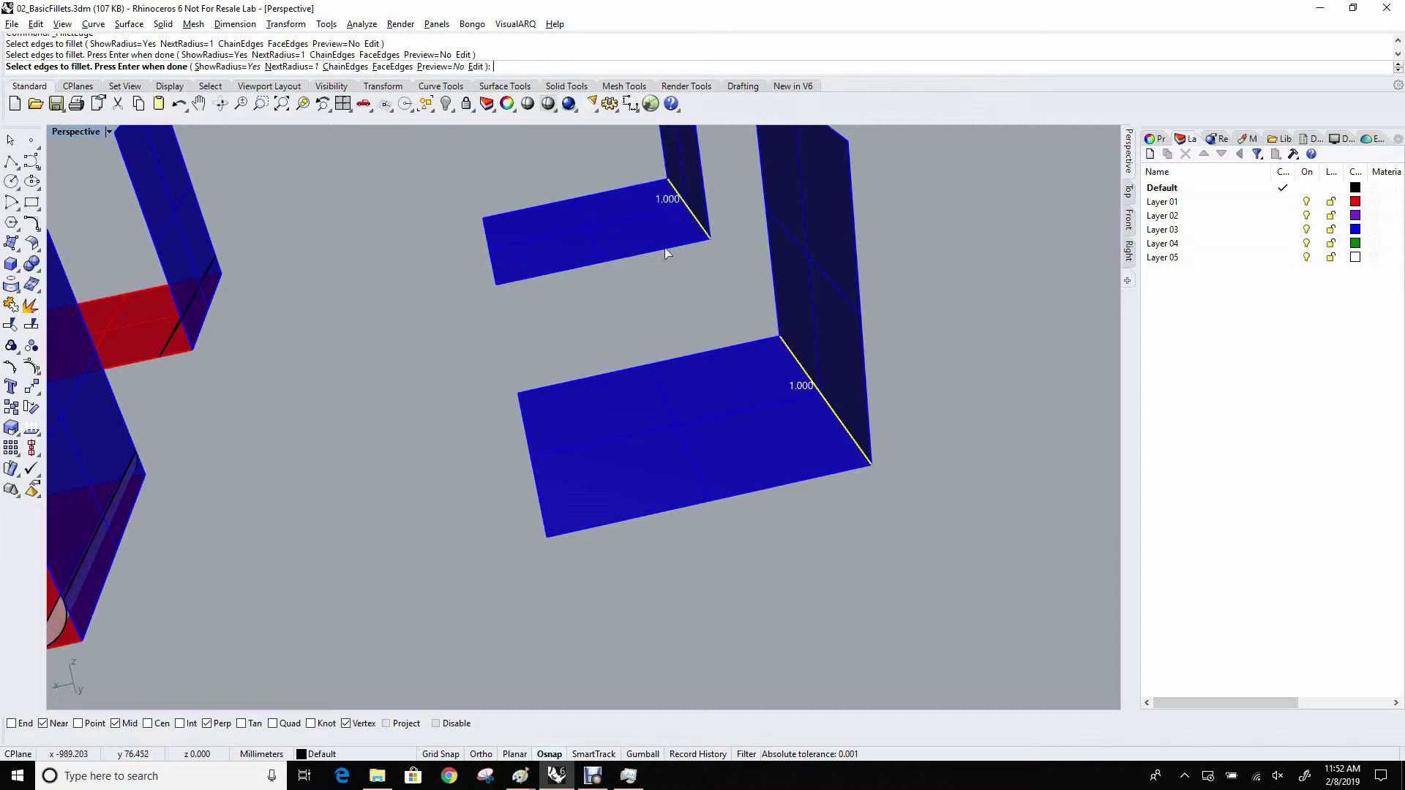
pyautogui.rightClick(304, 243)
pyautogui.click(397, 66)
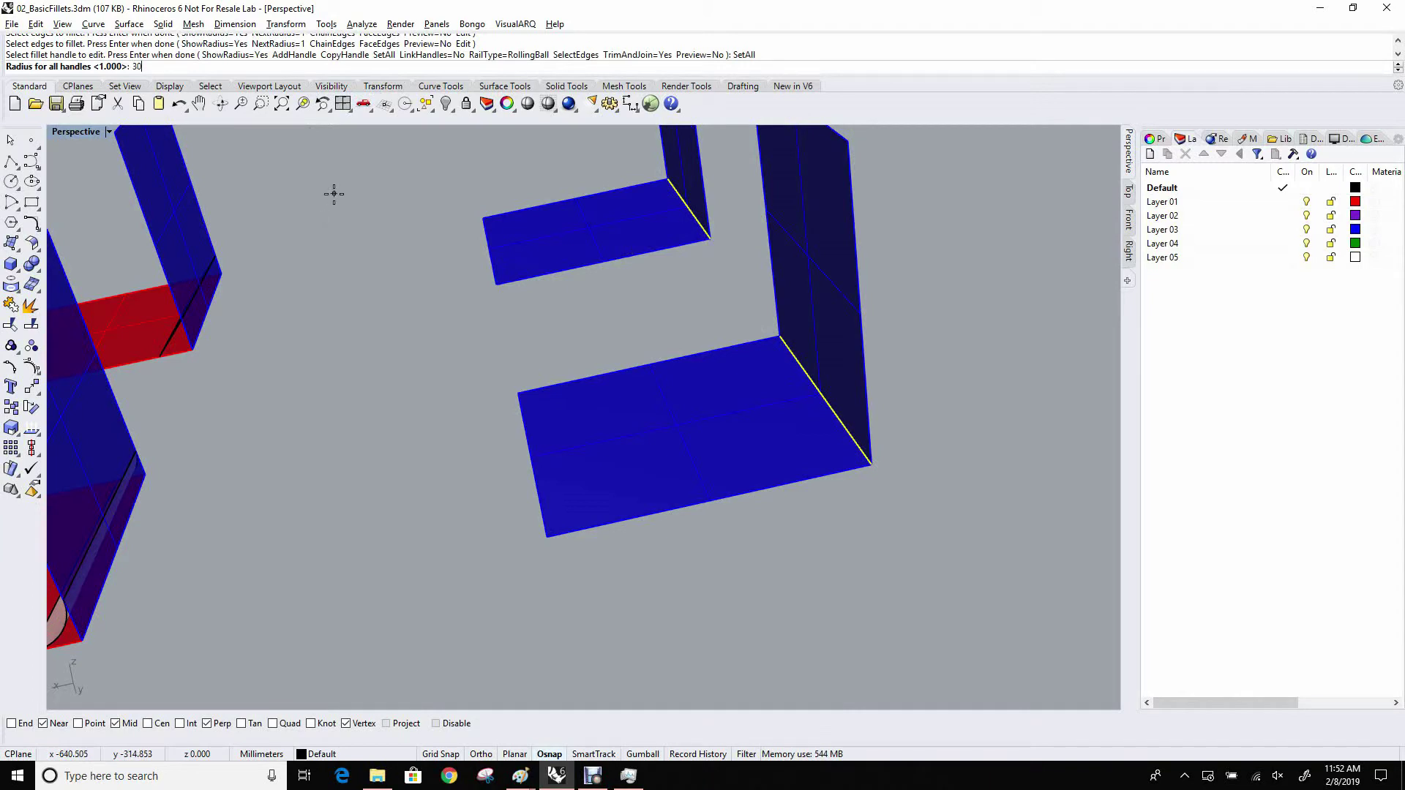
pyautogui.press('Return')
pyautogui.press('Return')
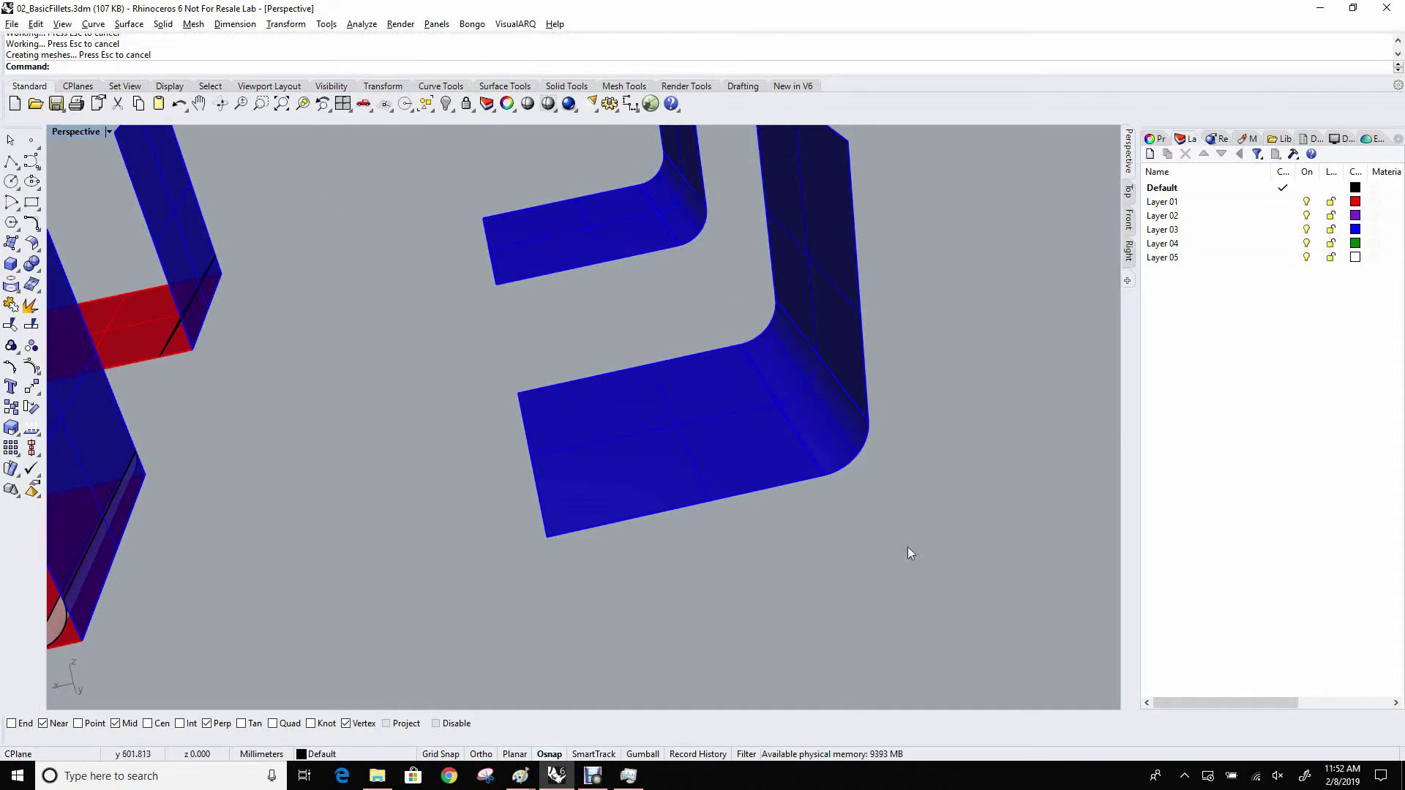
pyautogui.moveTo(816, 498)
pyautogui.mouseDown(button='right')
pyautogui.moveTo(847, 492)
pyautogui.moveTo(824, 523)
pyautogui.mouseUp(button='right')
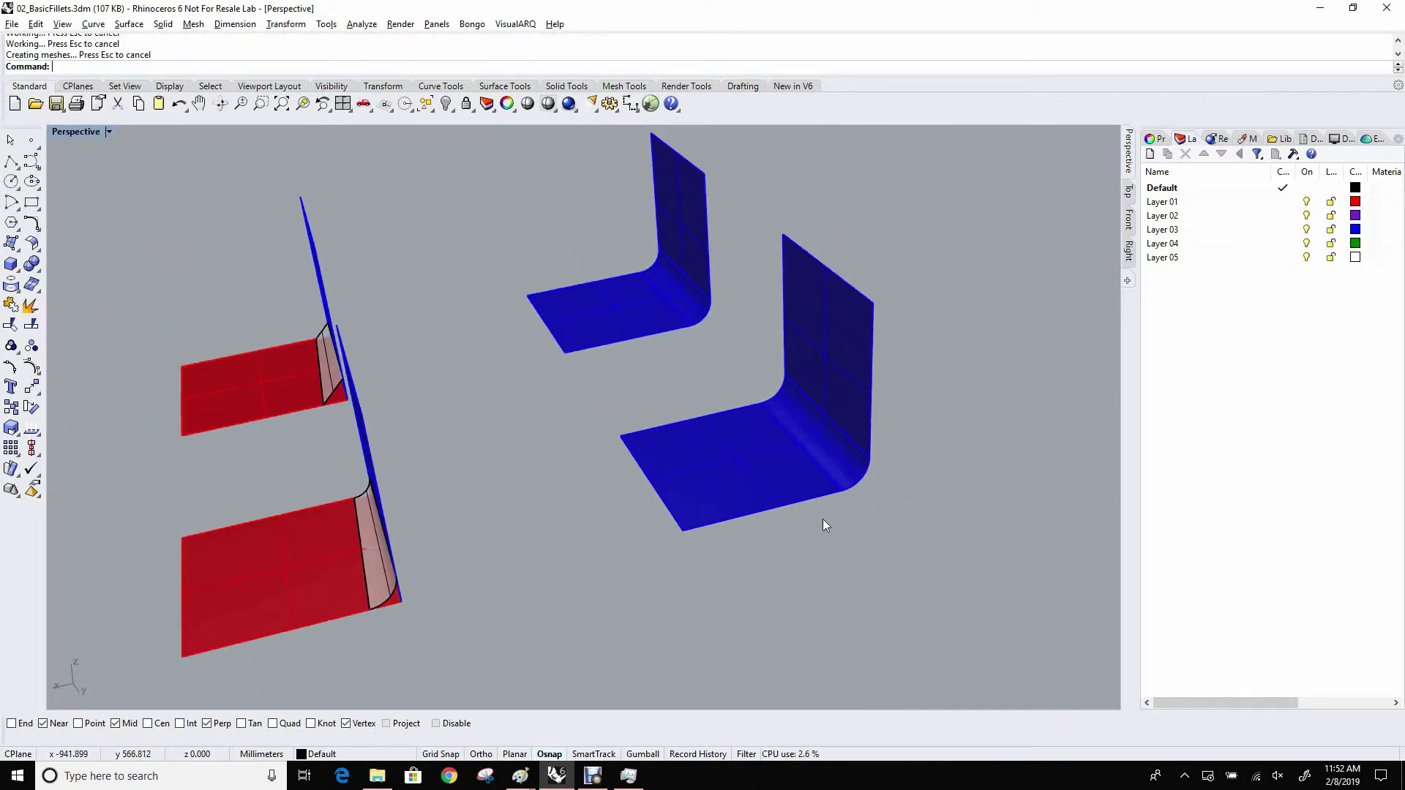
pyautogui.moveTo(823, 519)
pyautogui.mouseDown(button='right')
pyautogui.moveTo(844, 480)
pyautogui.moveTo(822, 511)
pyautogui.mouseUp(button='right')
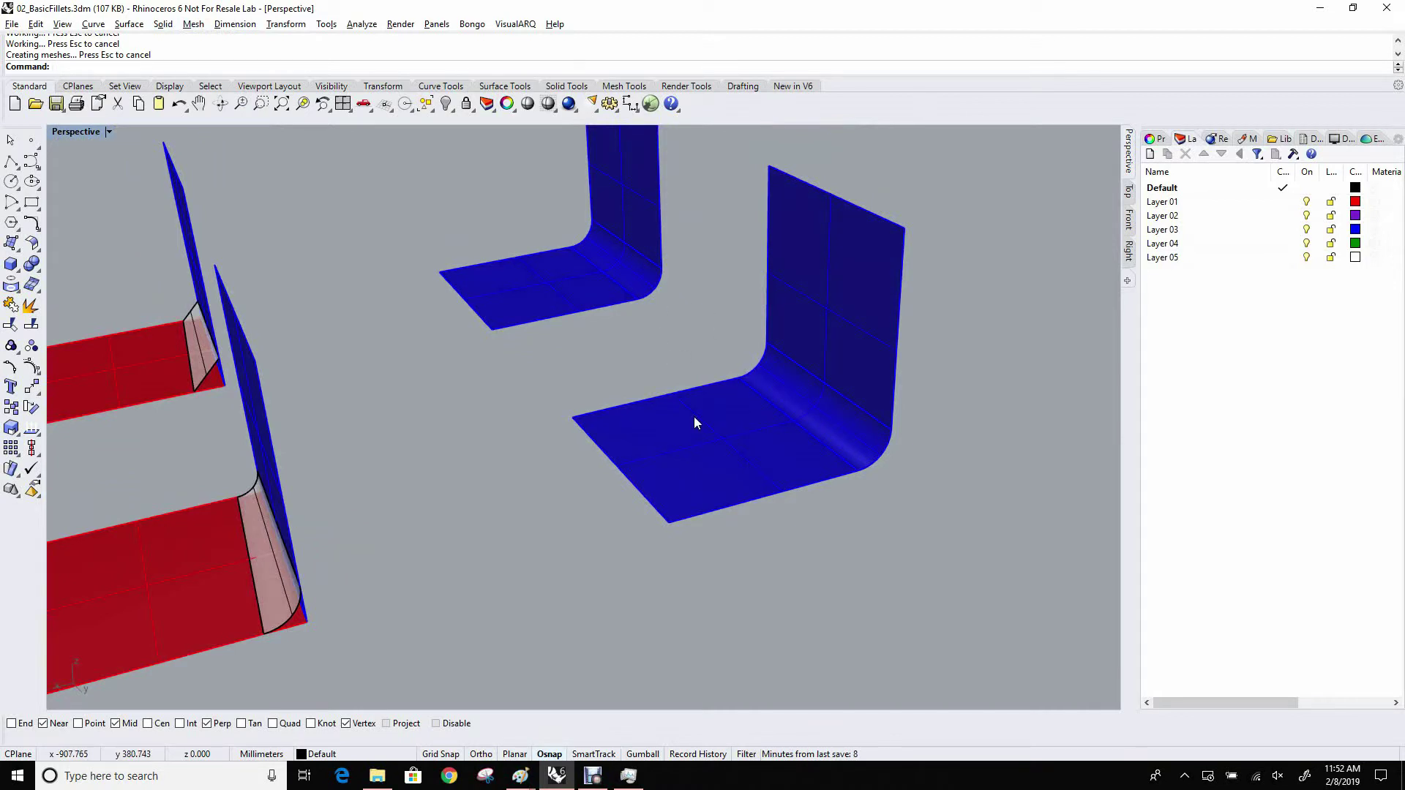
pyautogui.click(709, 438)
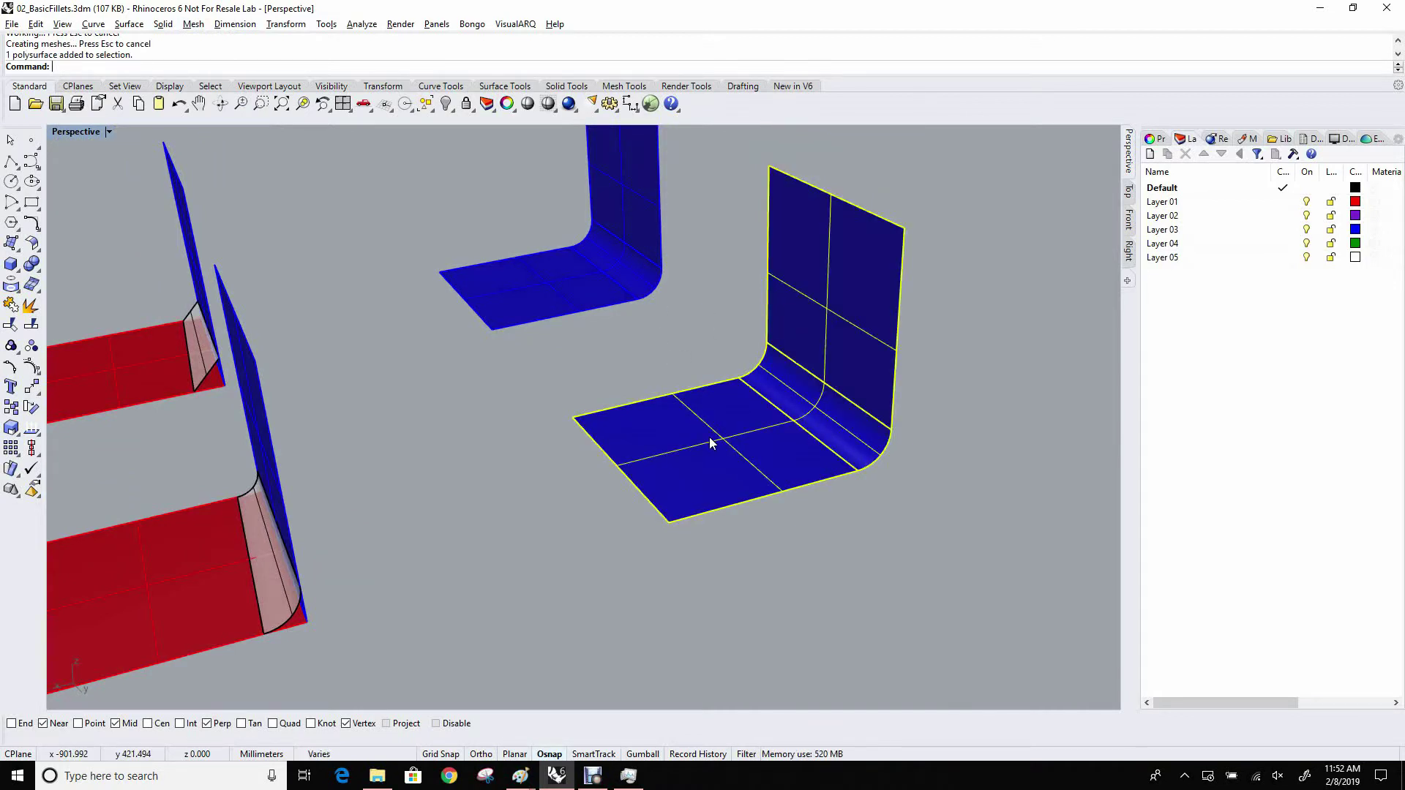
pyautogui.click(805, 550)
pyautogui.click(802, 431)
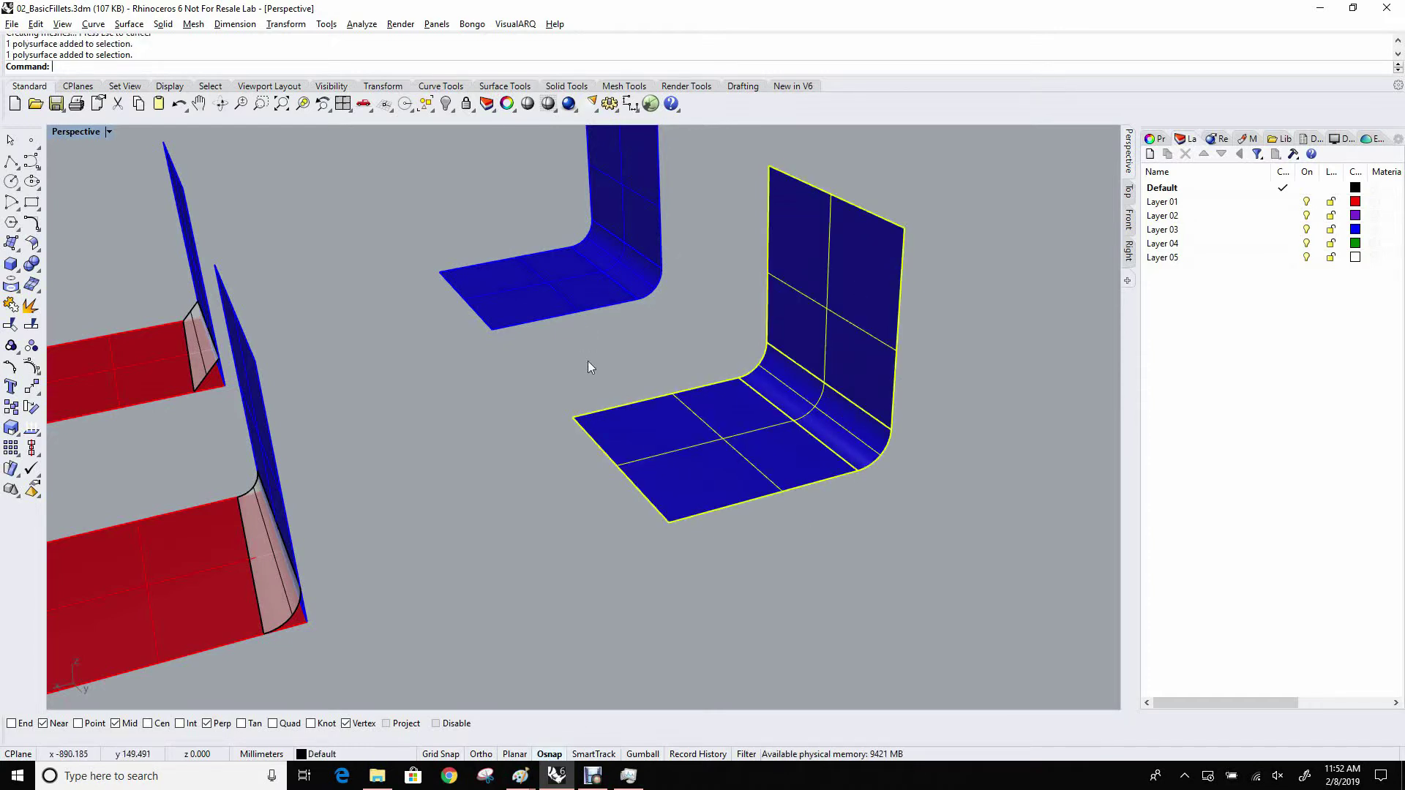
pyautogui.moveTo(591, 366); pyautogui.dragTo(824, 546, button='right')
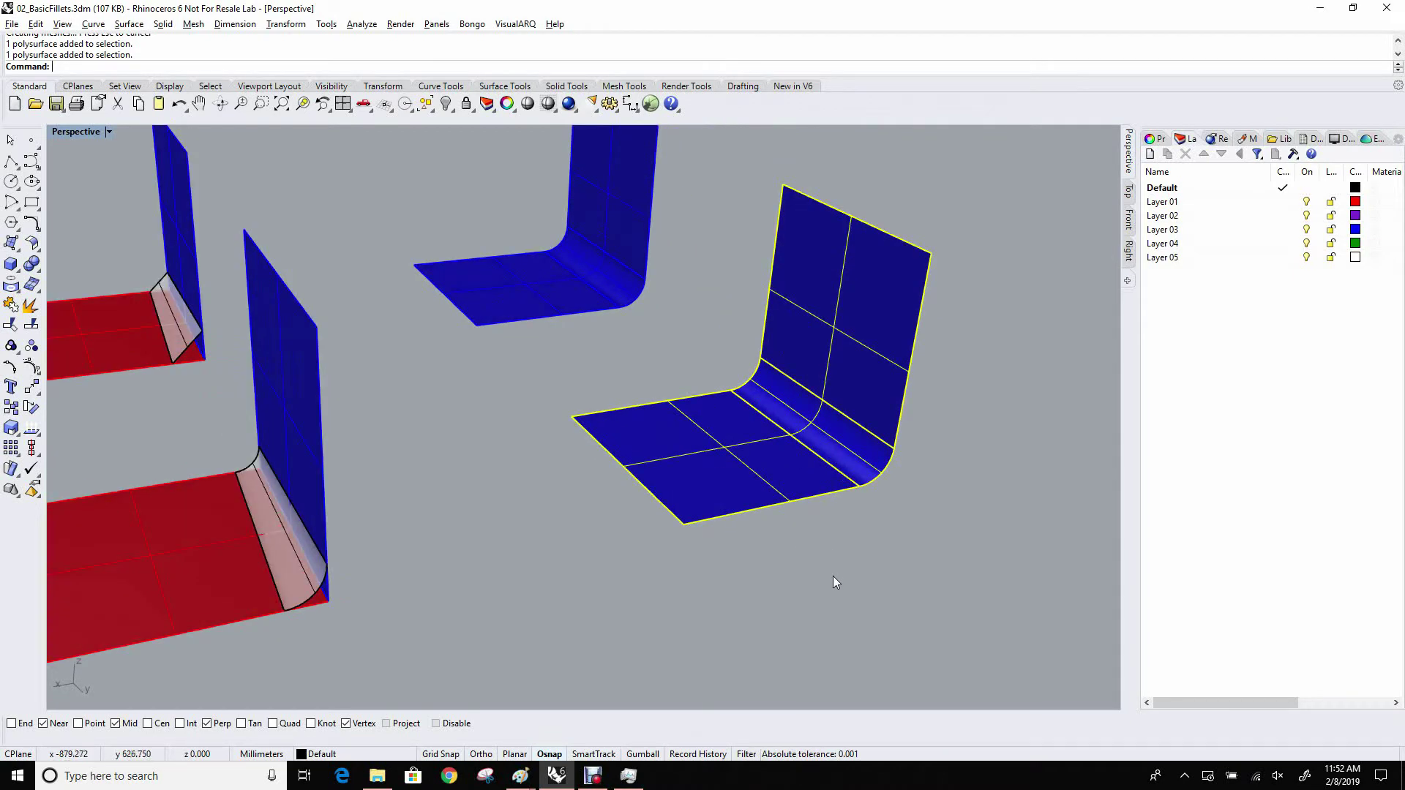
pyautogui.click(834, 576)
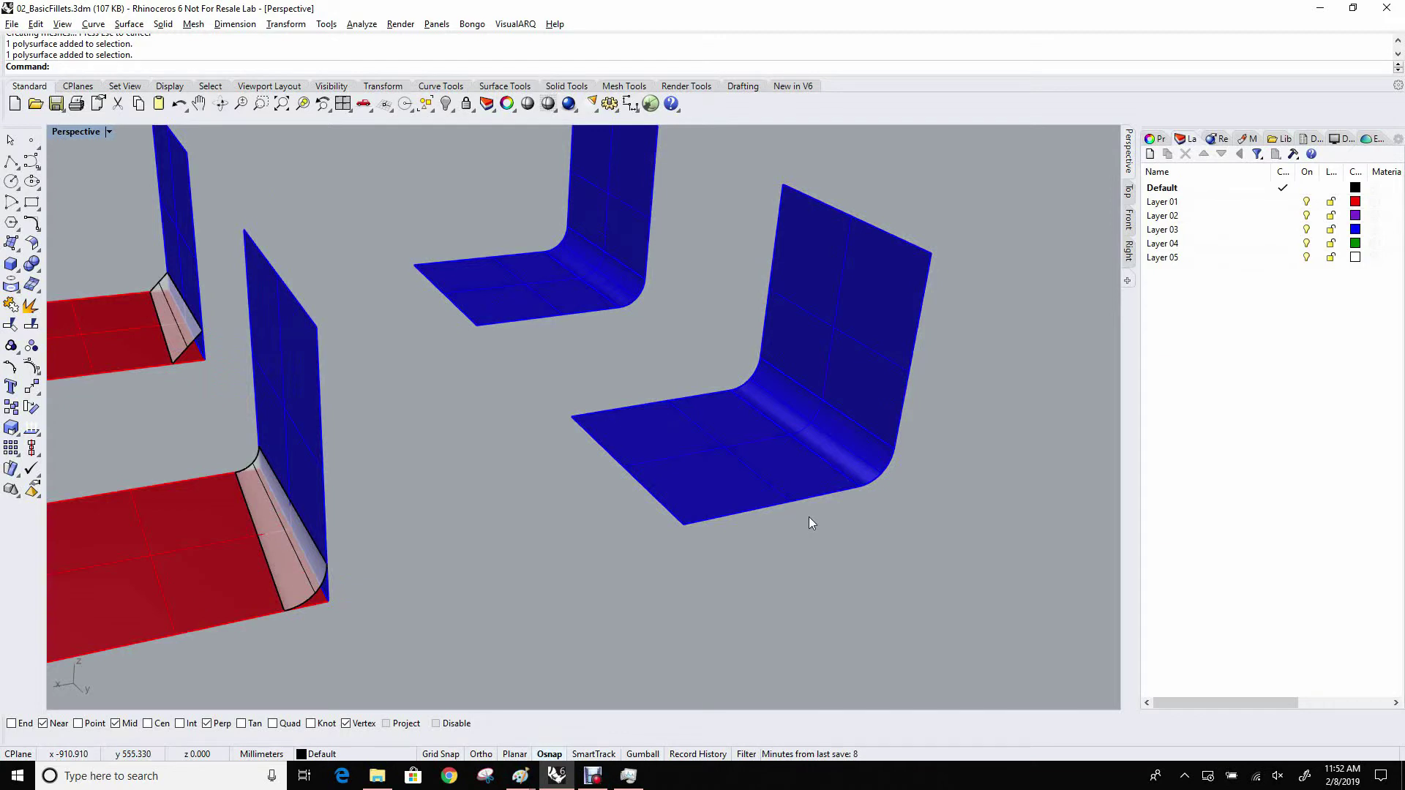
pyautogui.moveTo(809, 516); pyautogui.dragTo(807, 443, button='right')
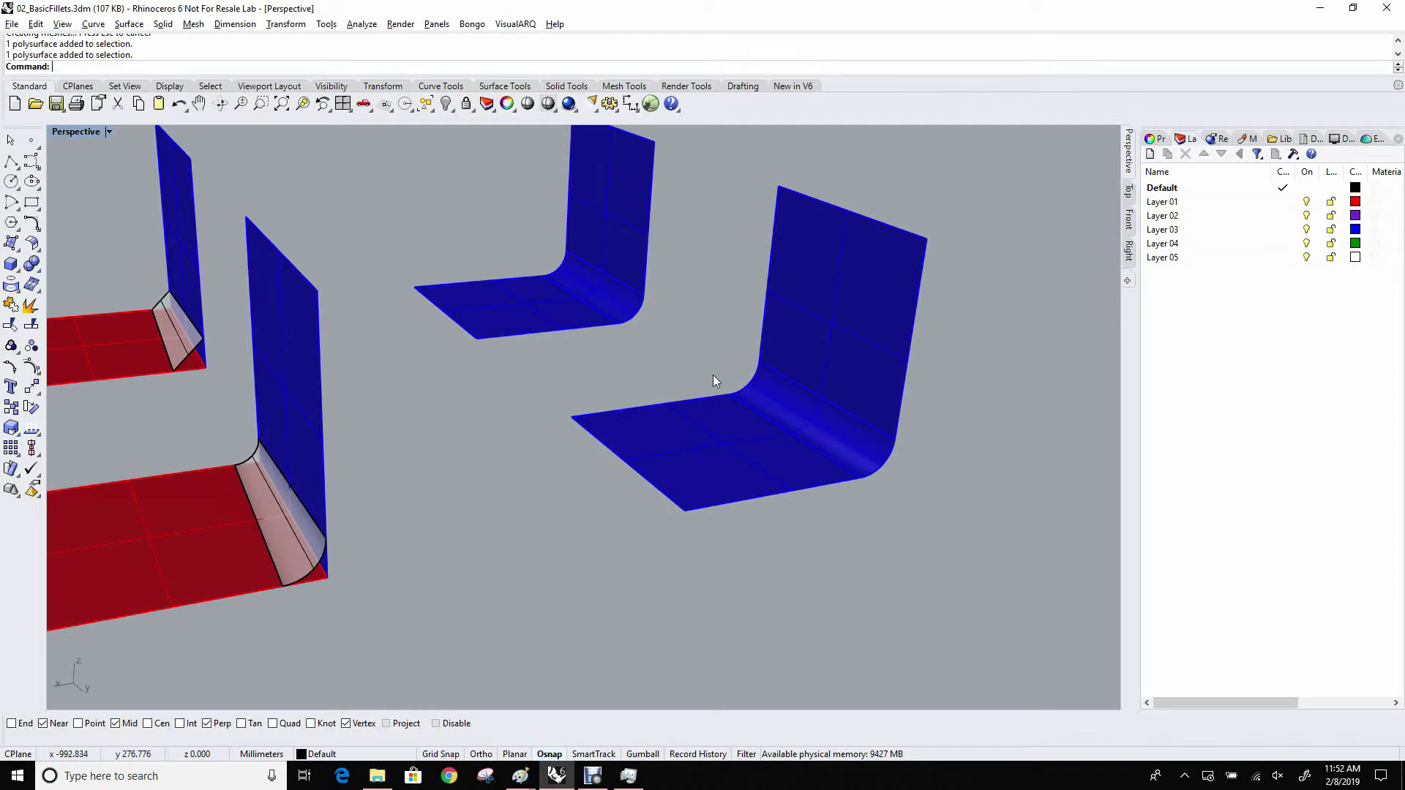
pyautogui.moveTo(814, 433); pyautogui.dragTo(798, 408, button='right')
pyautogui.scroll(3, 774, 445)
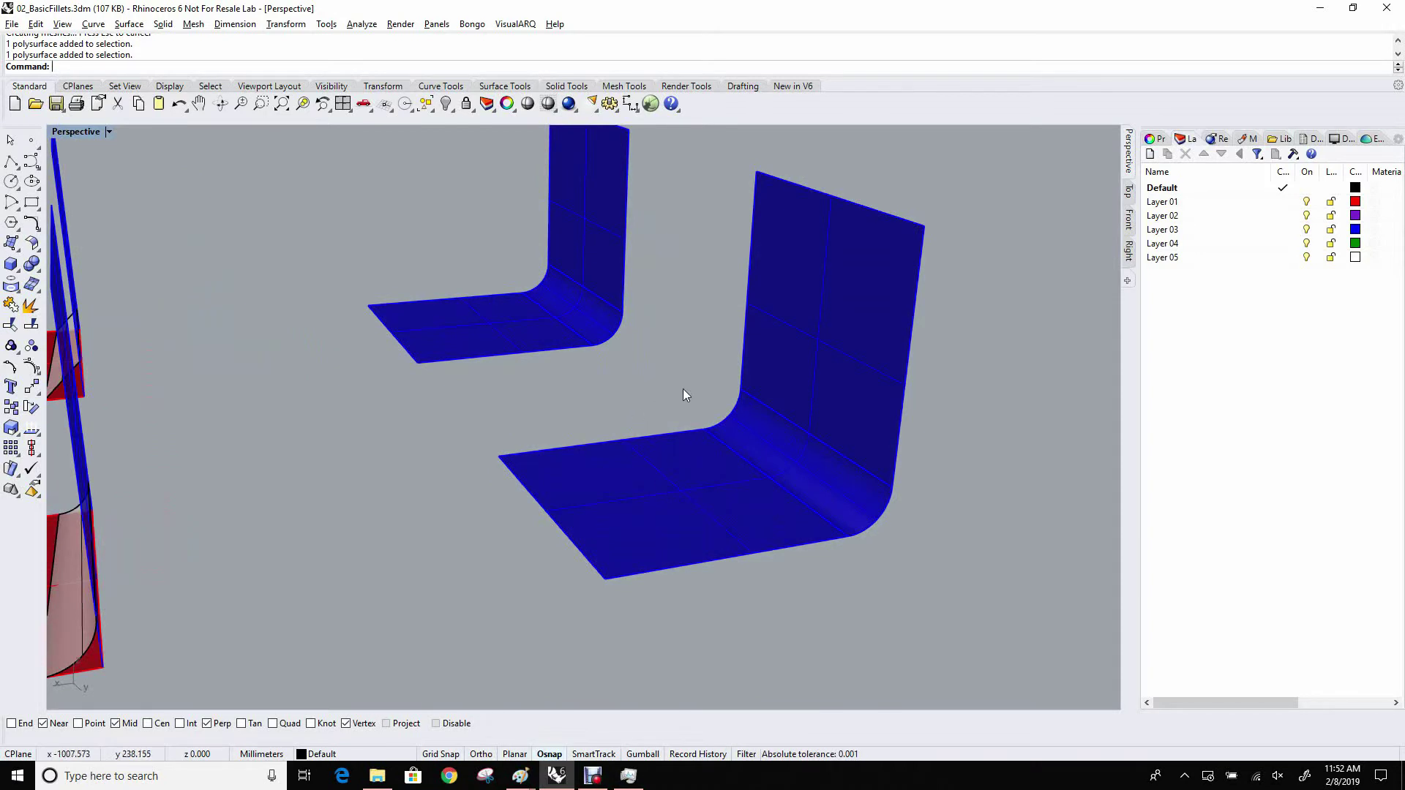
pyautogui.scroll(-4, 662, 395)
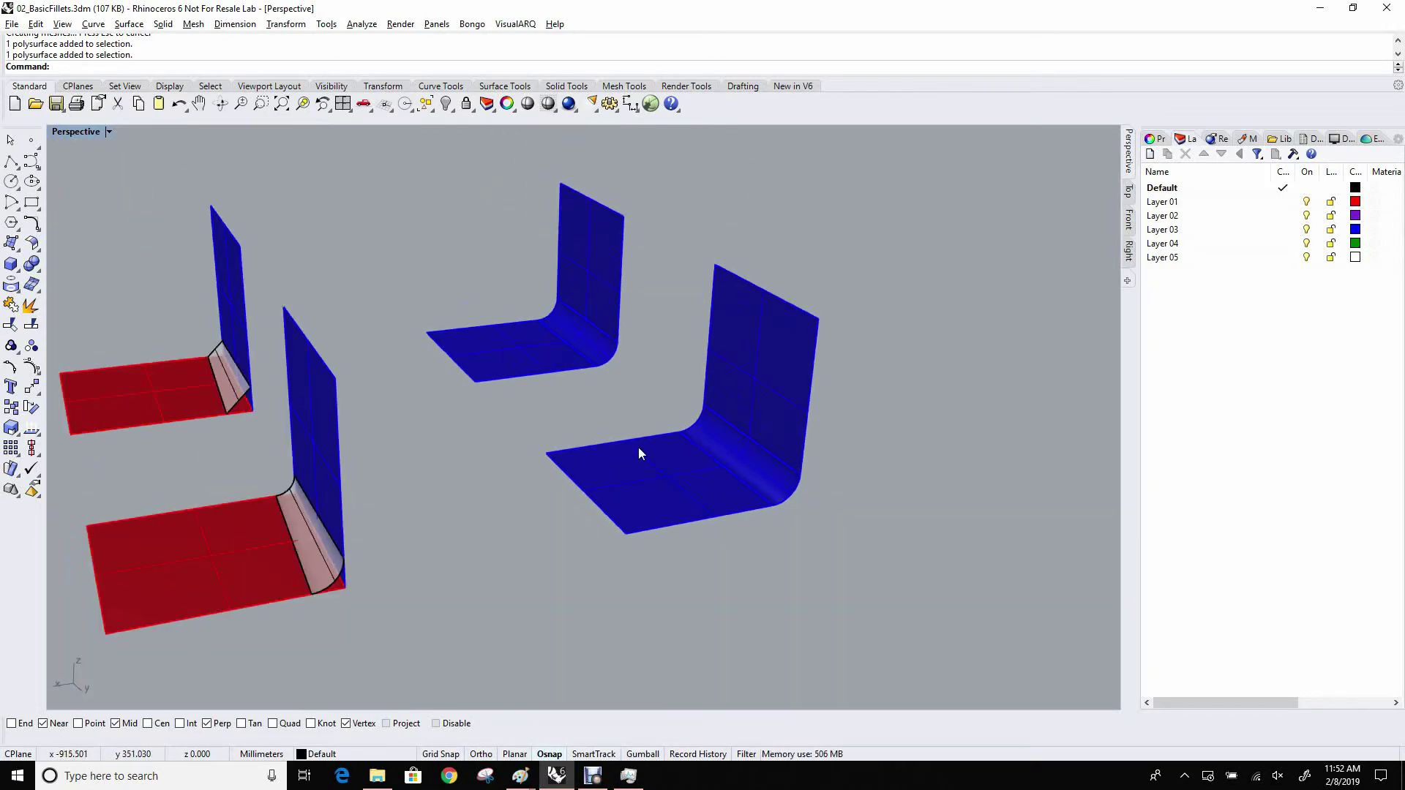
pyautogui.scroll(-2, 737, 416)
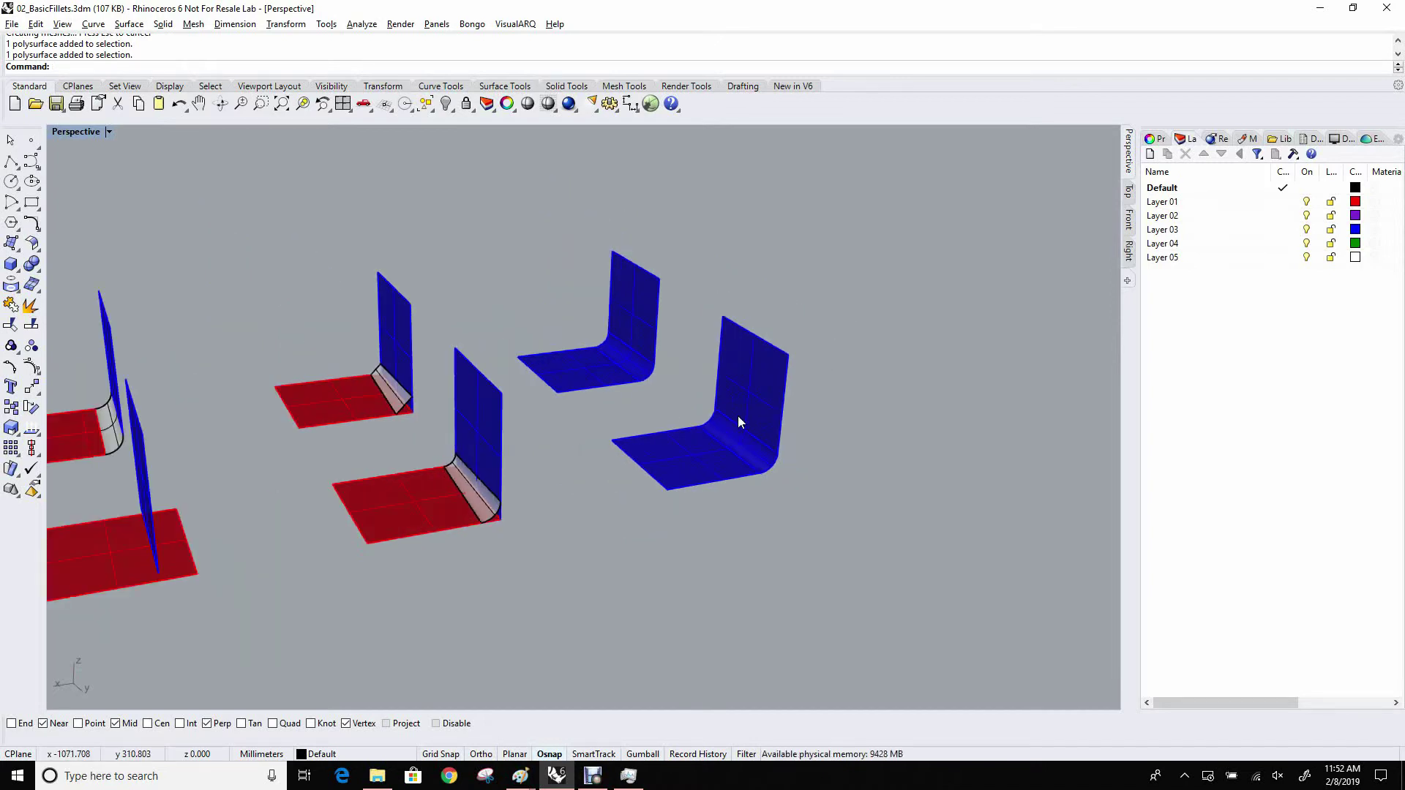
# Draw a tall box beside the blue surfaces
pyautogui.click(11, 263)
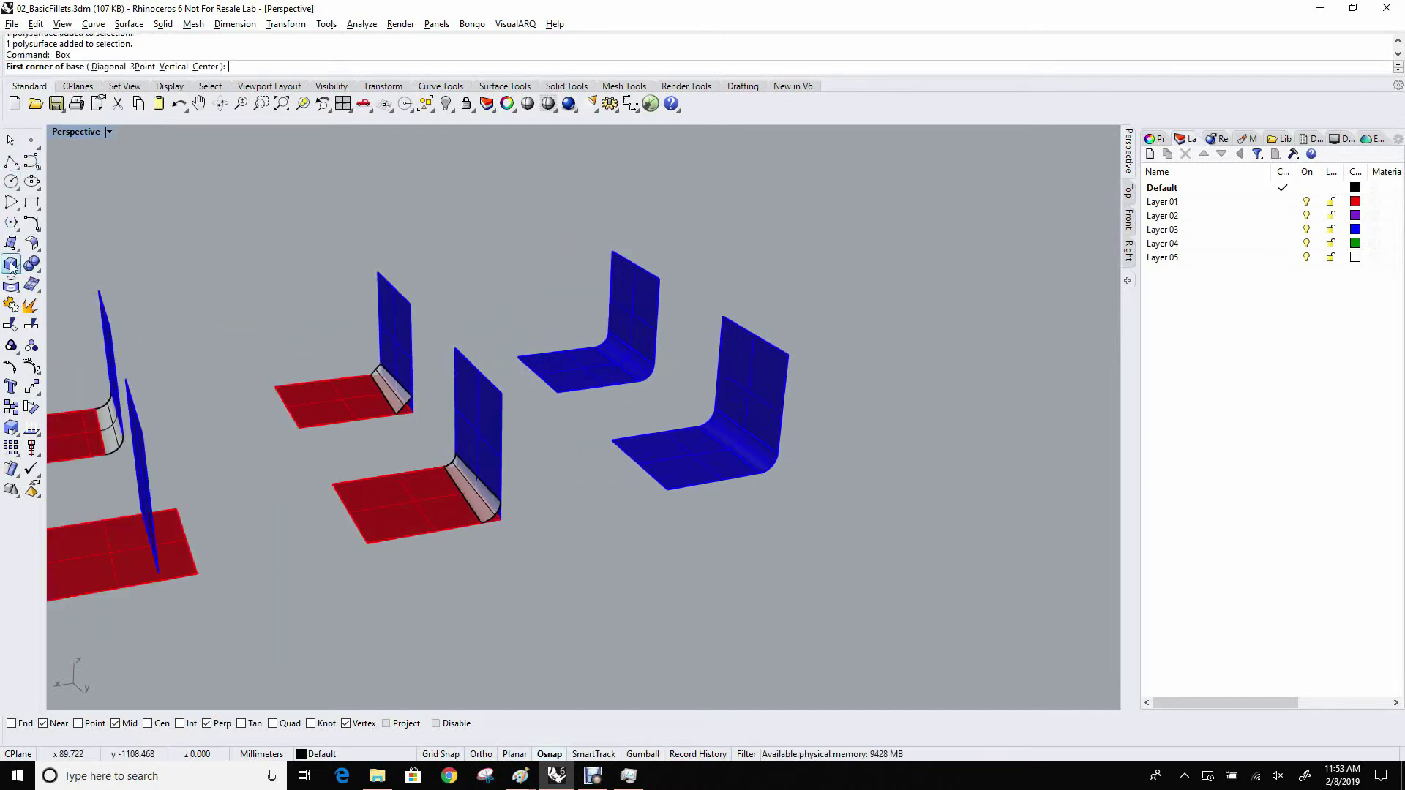
pyautogui.click(894, 477)
pyautogui.click(880, 602)
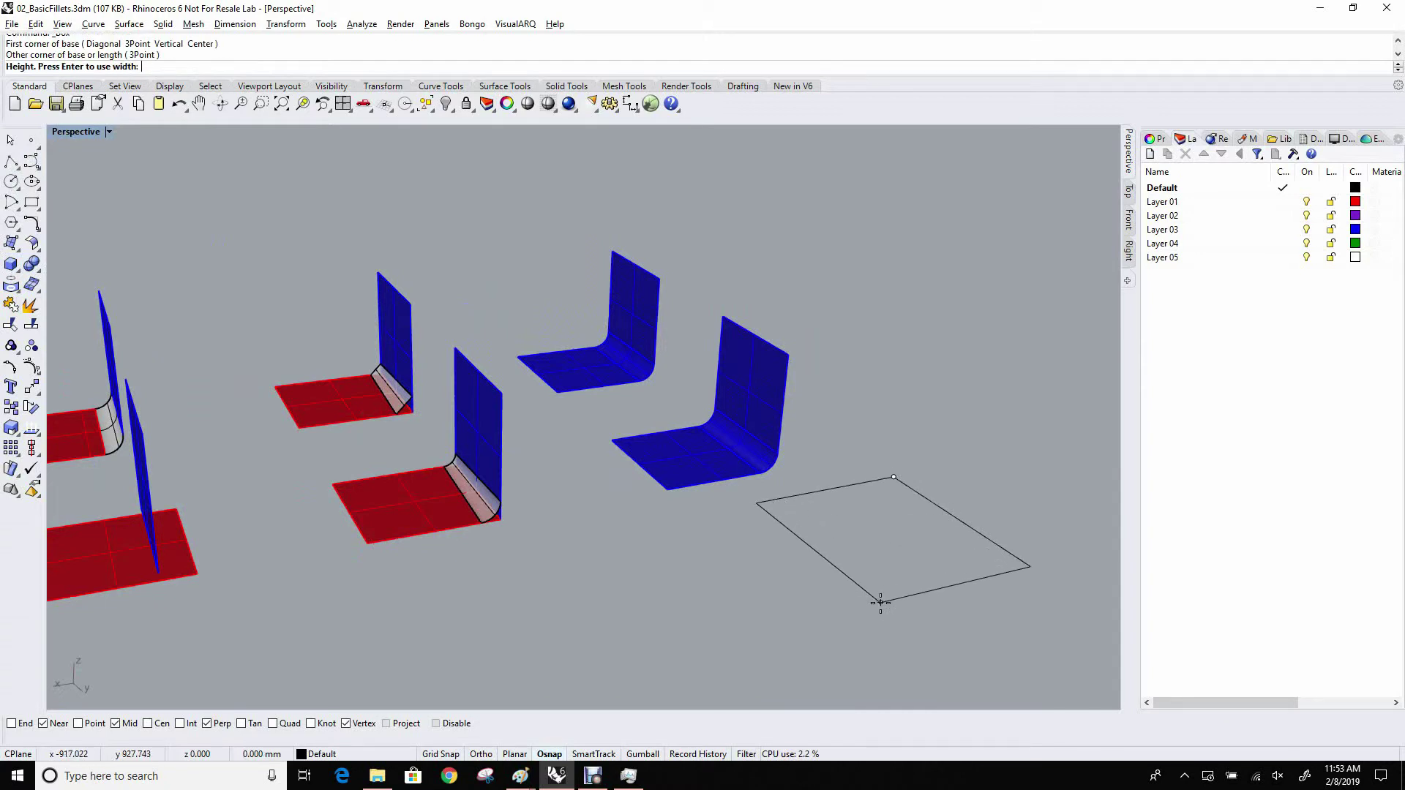
pyautogui.click(897, 235)
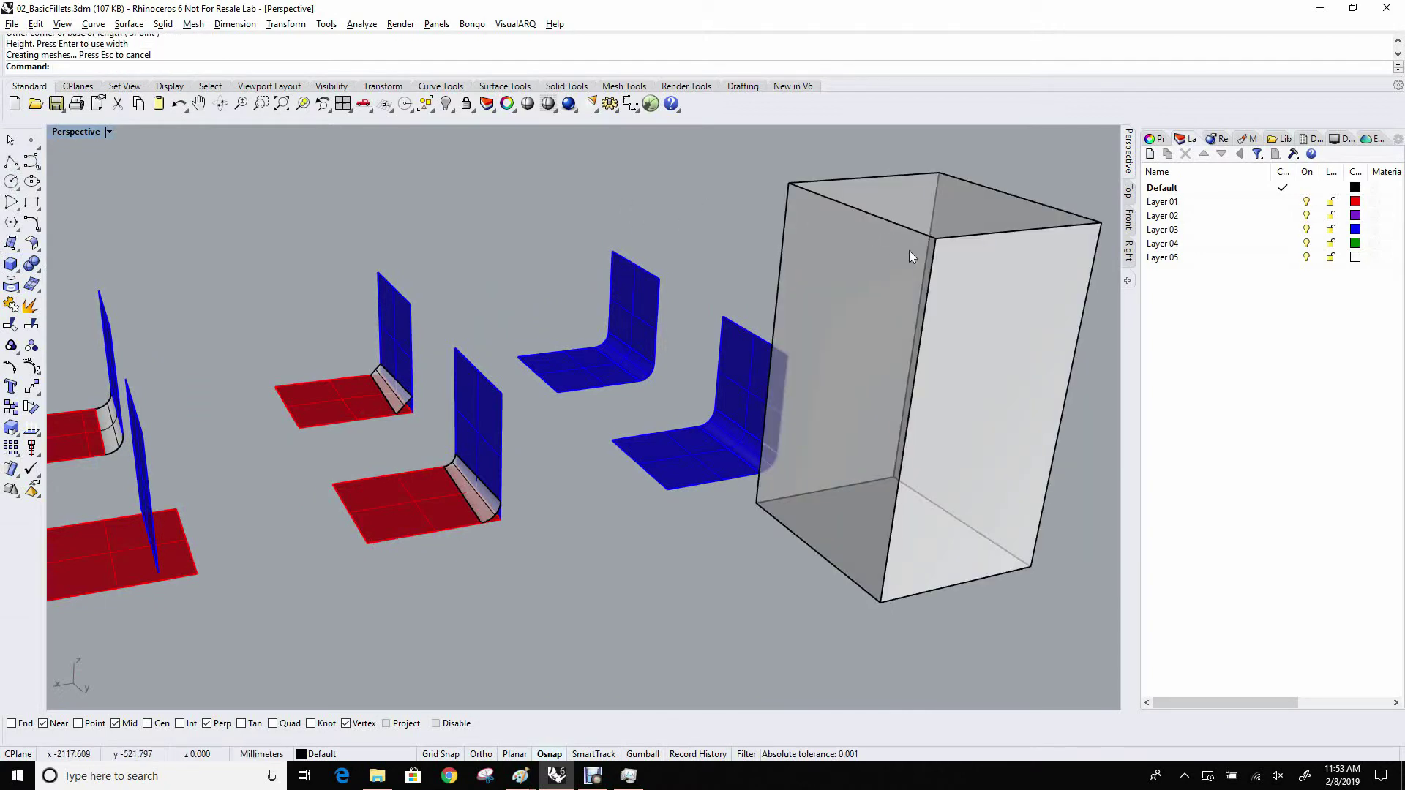
pyautogui.moveTo(805, 220); pyautogui.dragTo(691, 191, button='right')
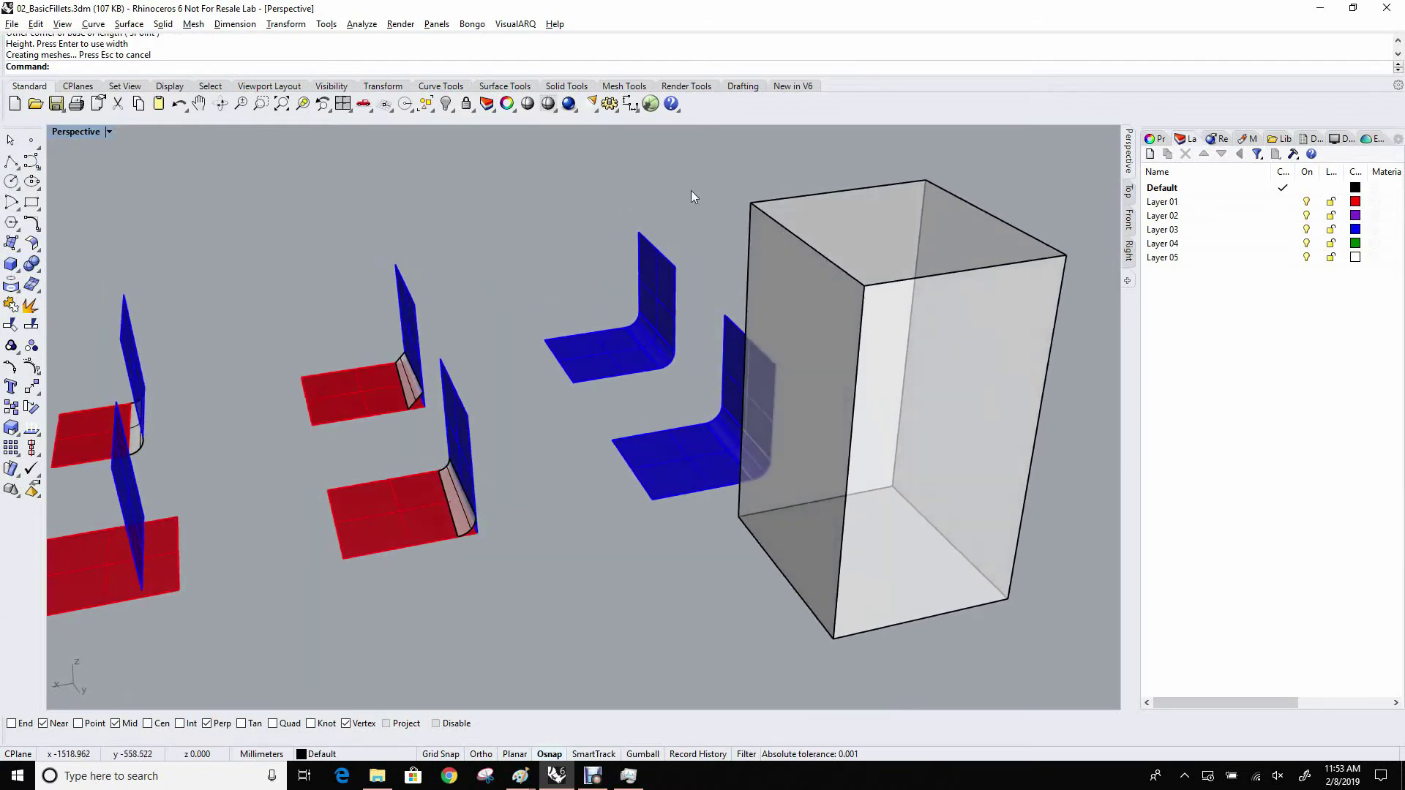
# Round three of the box's edges with FilletEdge at radius 30
pyautogui.rightClick(431, 57)
pyautogui.click(464, 134)
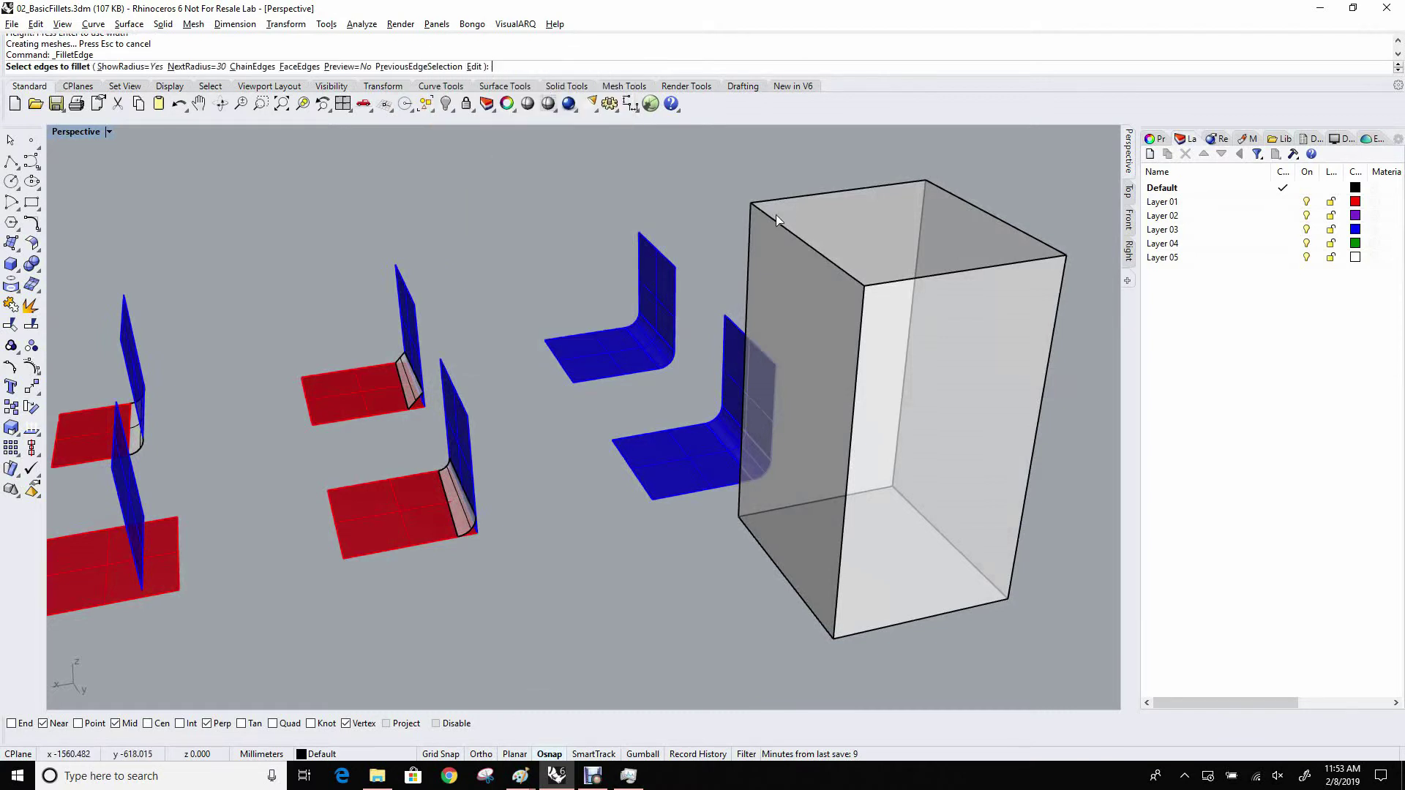
pyautogui.click(790, 233)
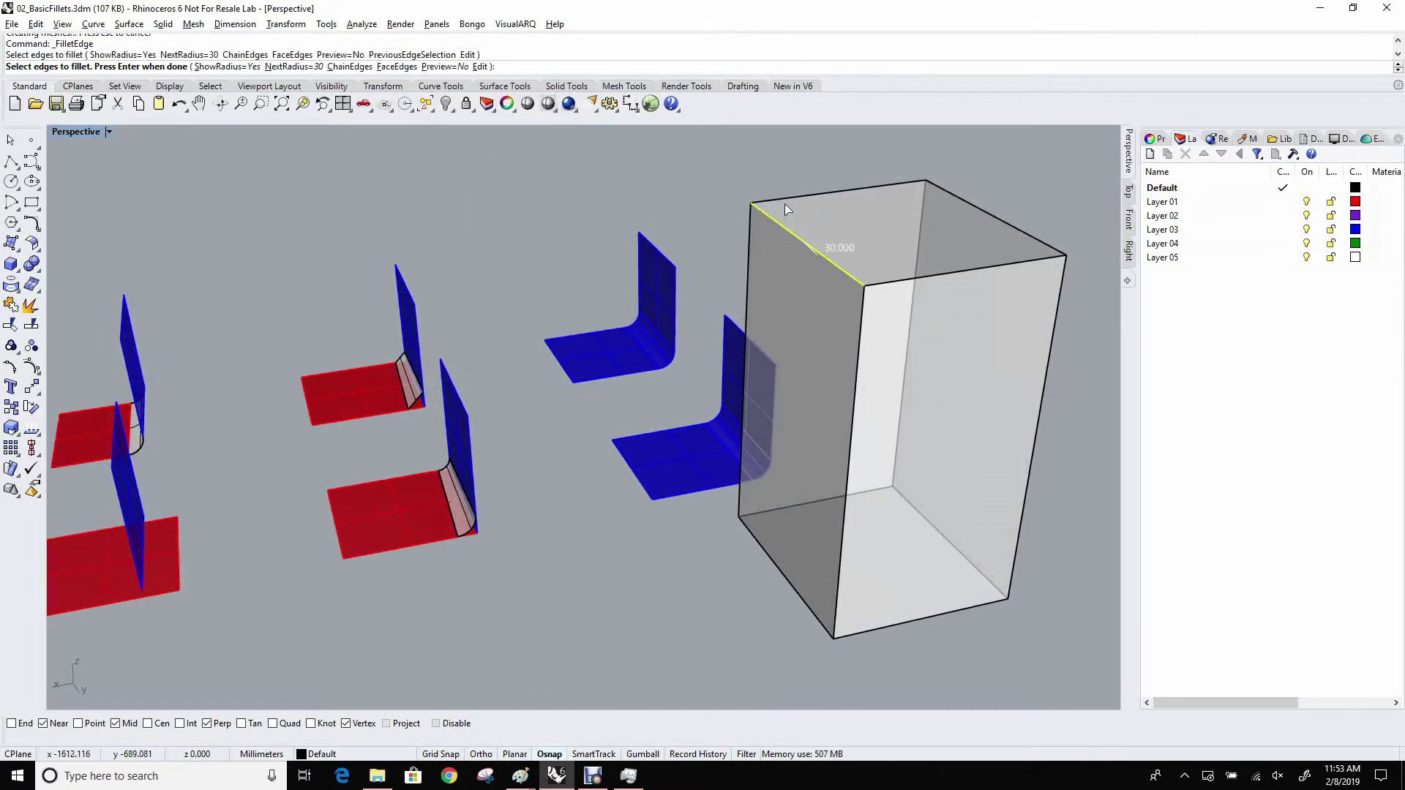
pyautogui.click(784, 201)
pyautogui.click(753, 235)
pyautogui.moveTo(755, 235); pyautogui.dragTo(879, 266, button='right')
pyautogui.press('Return')
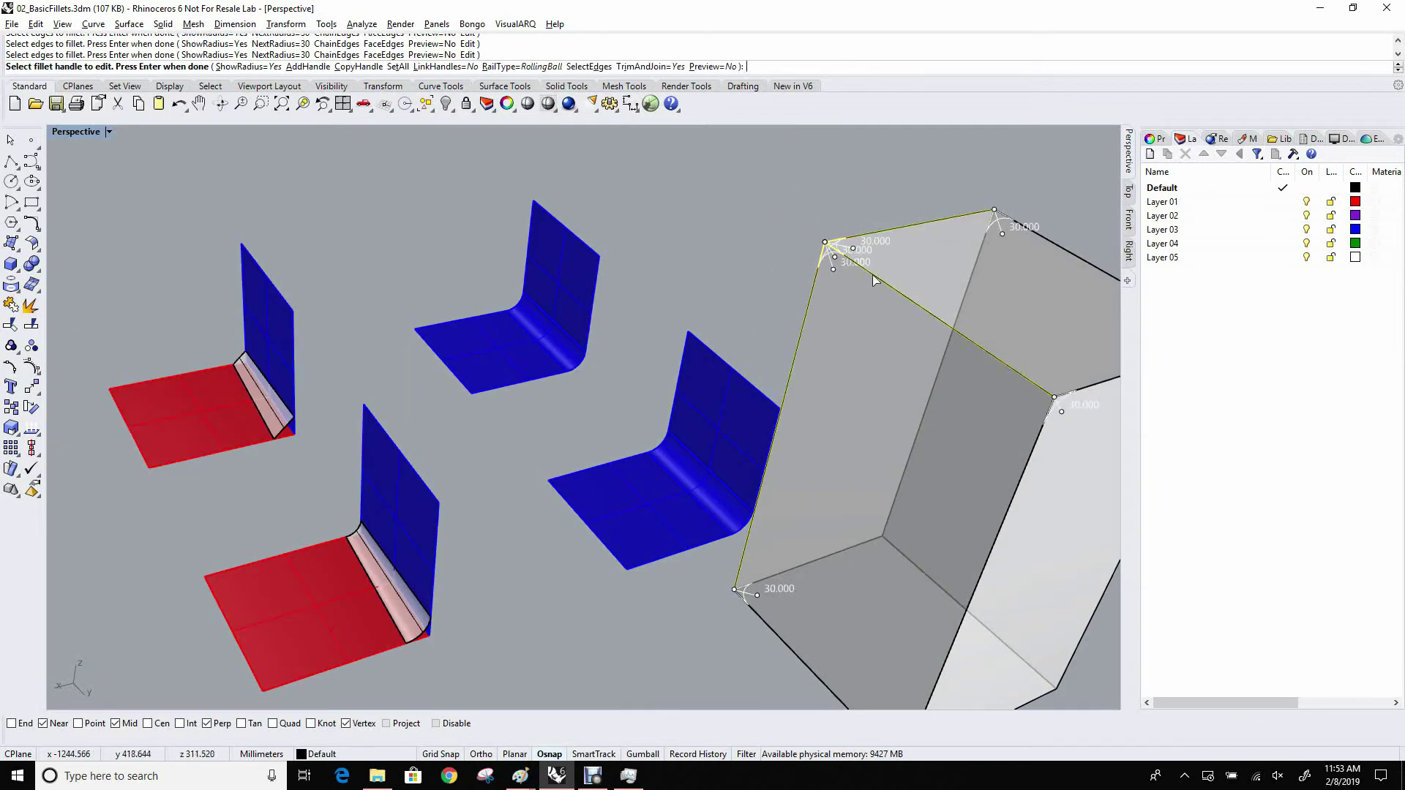
pyautogui.scroll(3, 842, 268)
pyautogui.press('Return')
# Orbit around the filleted box to inspect the rounded corner, then select it
pyautogui.moveTo(842, 268)
pyautogui.mouseDown(button='right')
pyautogui.moveTo(868, 276)
pyautogui.moveTo(853, 283)
pyautogui.mouseUp(button='right')
pyautogui.moveTo(995, 319); pyautogui.dragTo(855, 386, button='right')
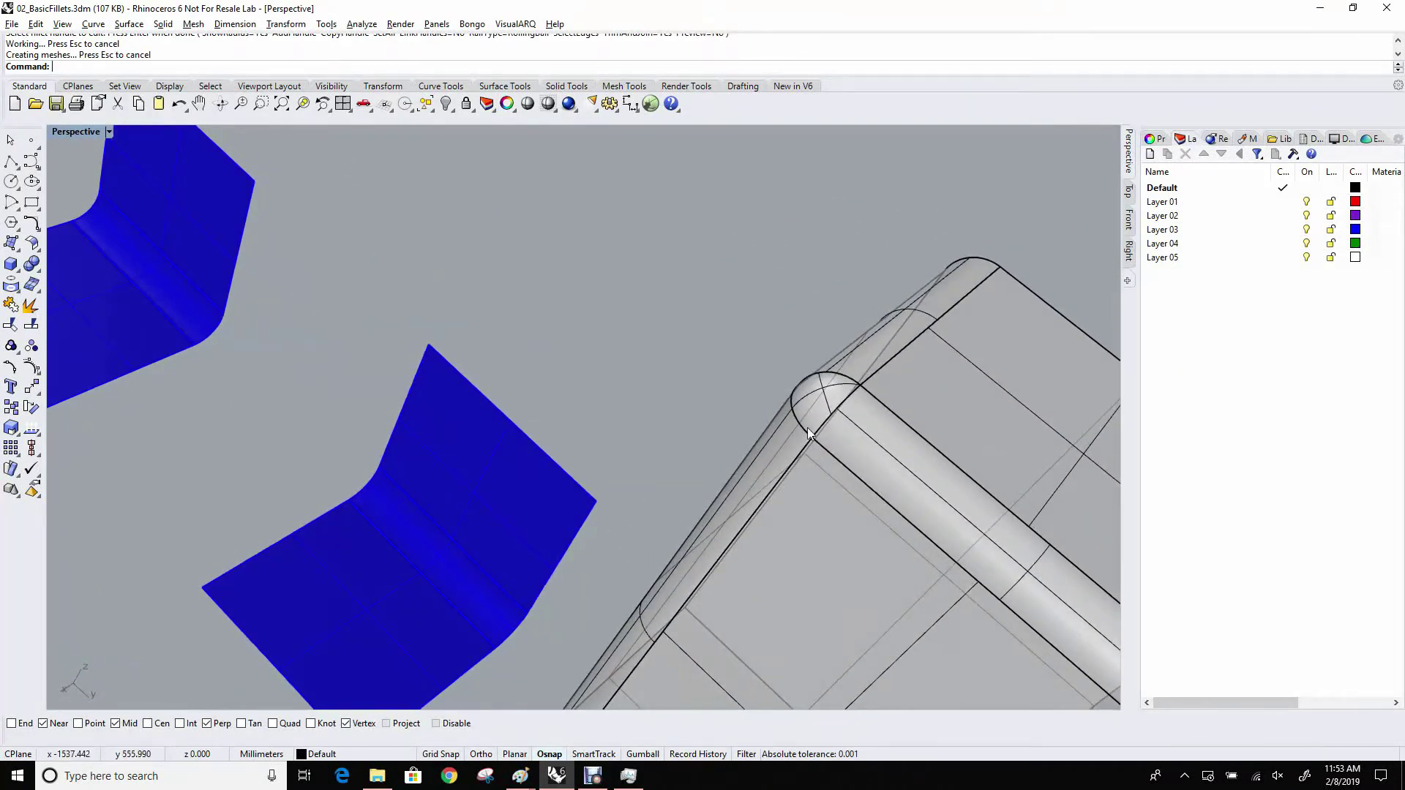
pyautogui.scroll(2, 841, 413)
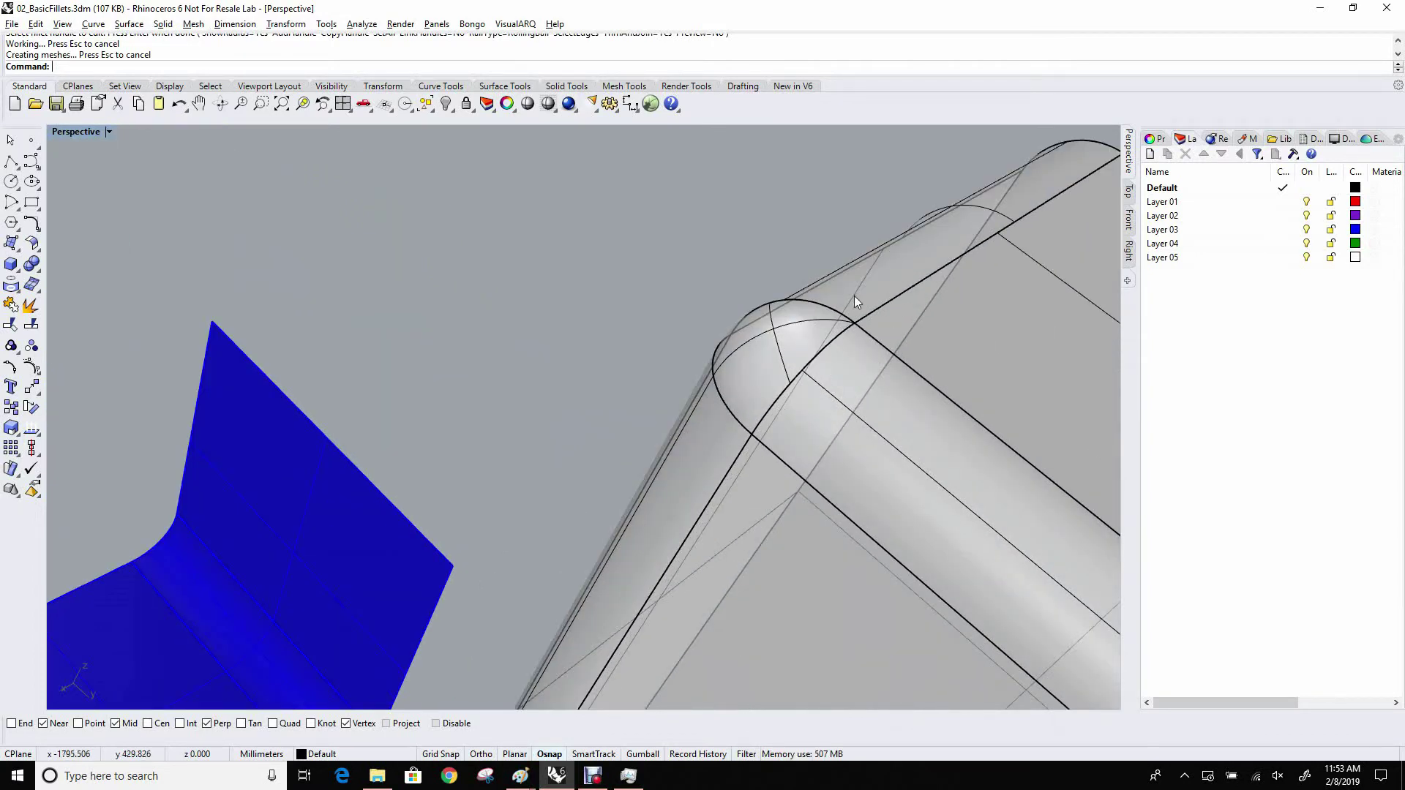
pyautogui.moveTo(854, 296); pyautogui.dragTo(849, 291, button='right')
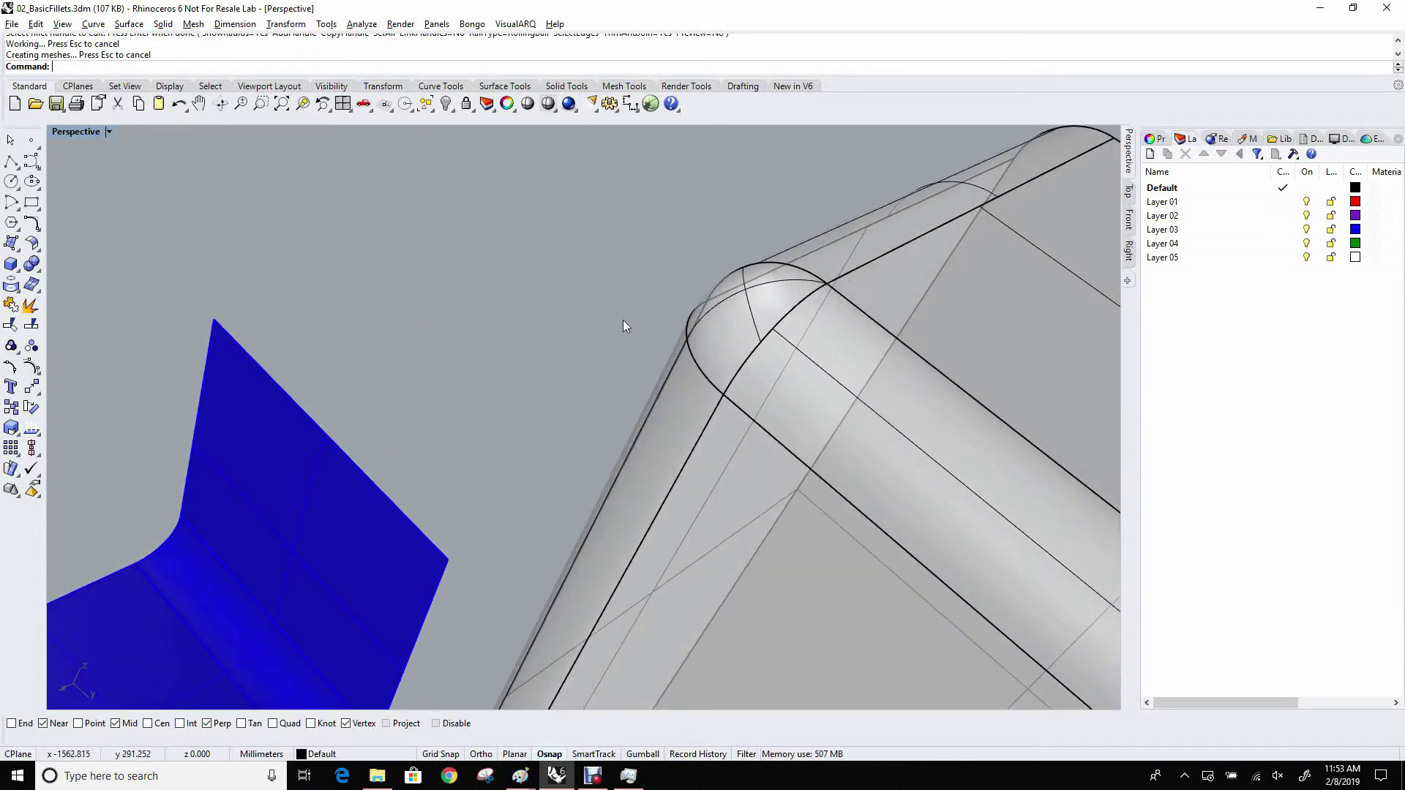
pyautogui.scroll(-3, 558, 271)
pyautogui.moveTo(950, 432); pyautogui.dragTo(841, 367, button='right')
pyautogui.moveTo(777, 398); pyautogui.dragTo(862, 397, button='right')
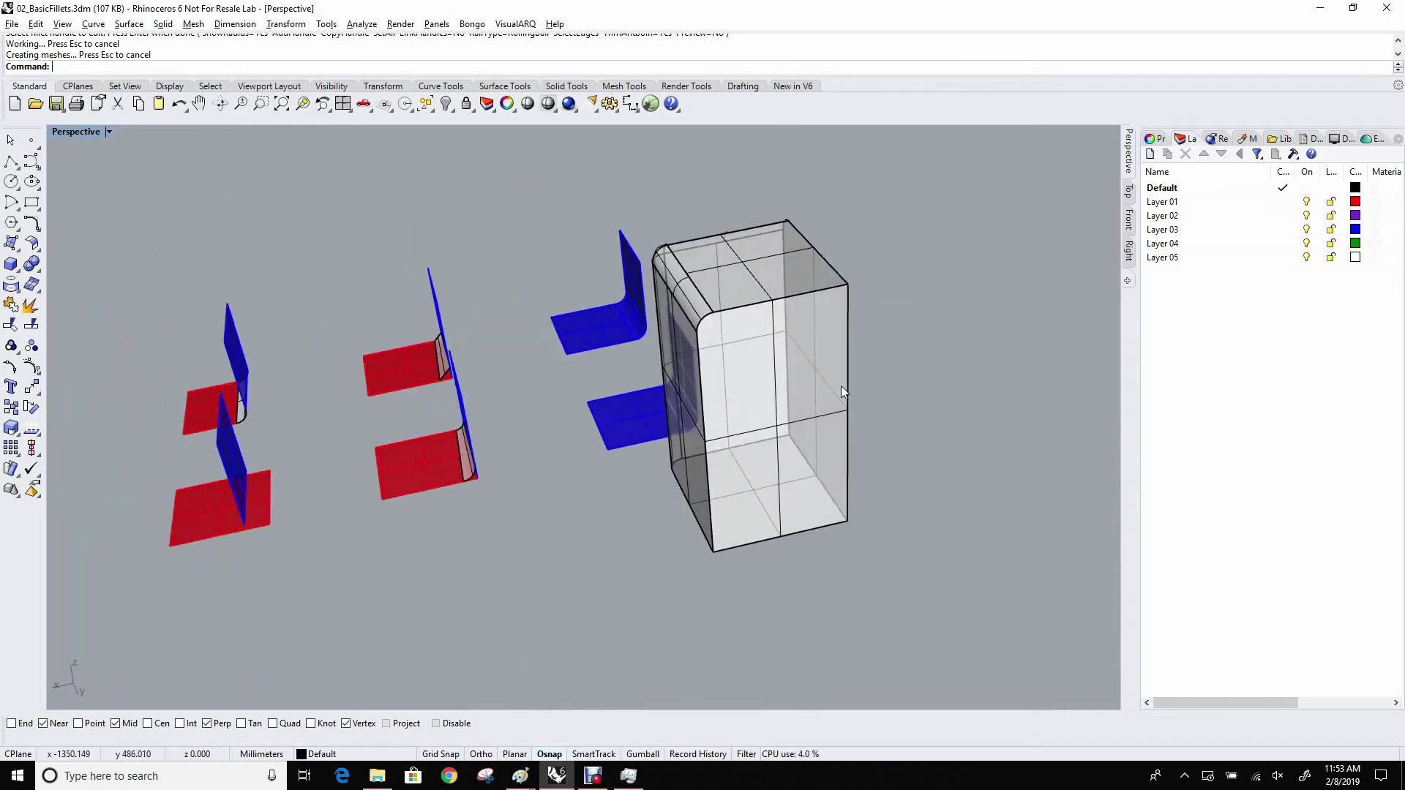
pyautogui.click(844, 374)
# Create a FilletSrf strip between the box's front face and its adjacent face
pyautogui.press('Escape')
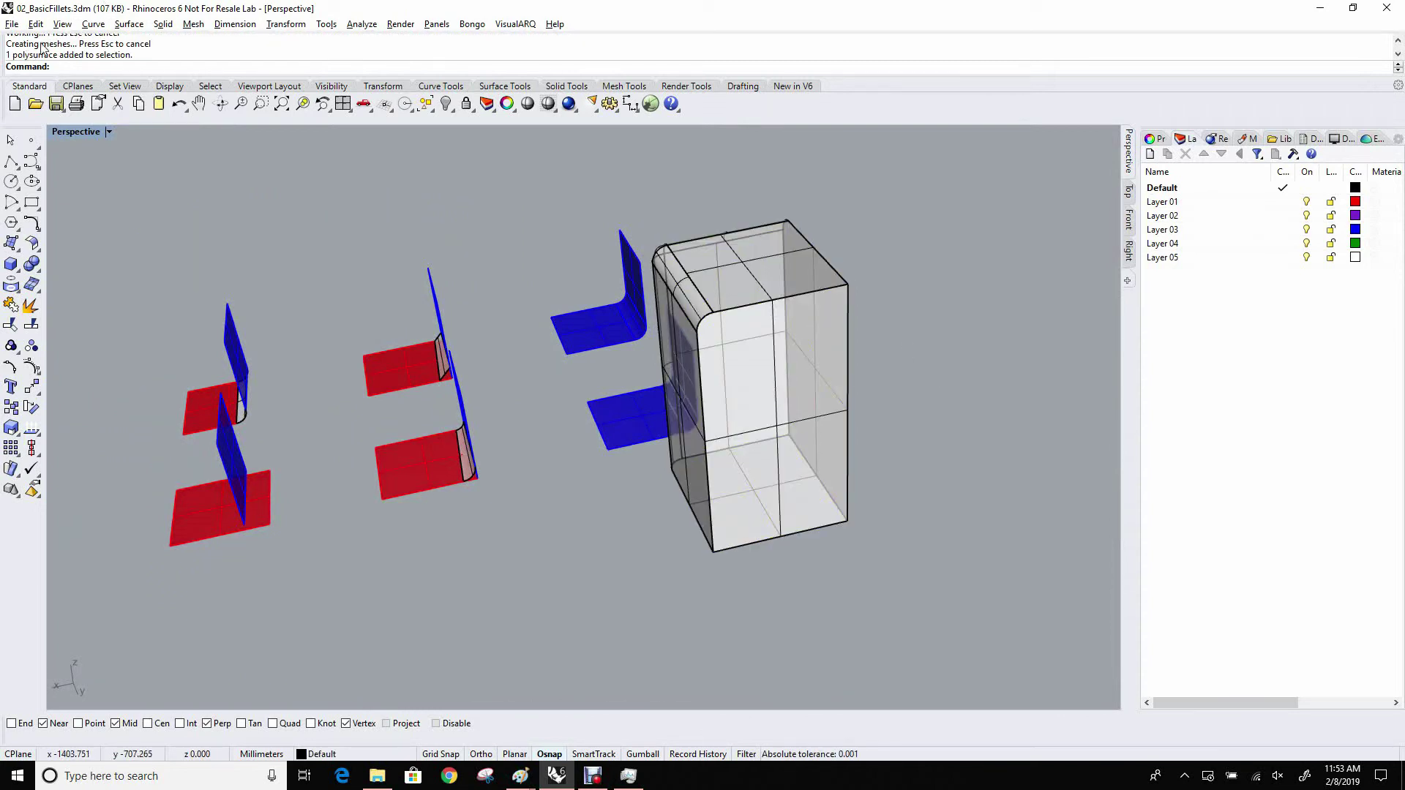
pyautogui.click(129, 24)
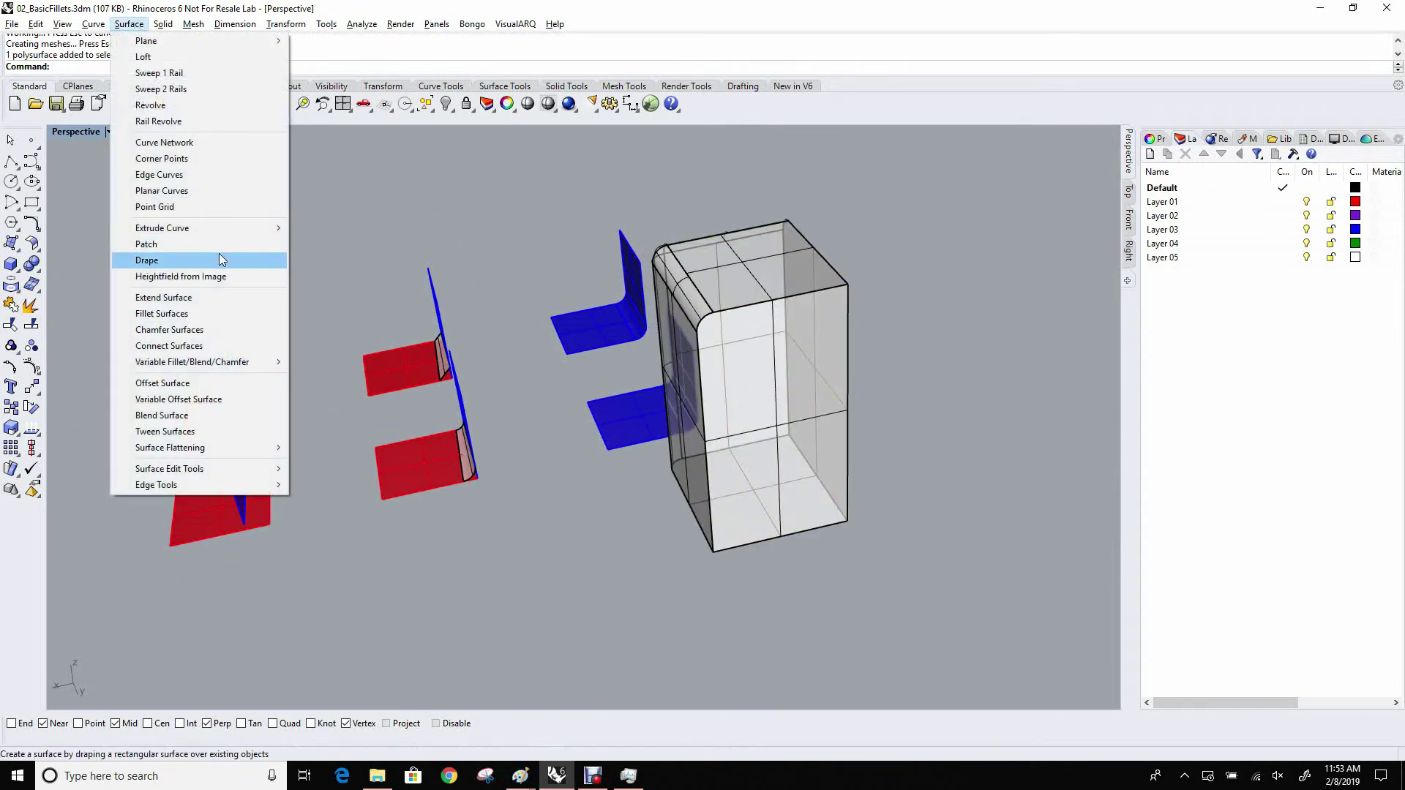
pyautogui.click(194, 313)
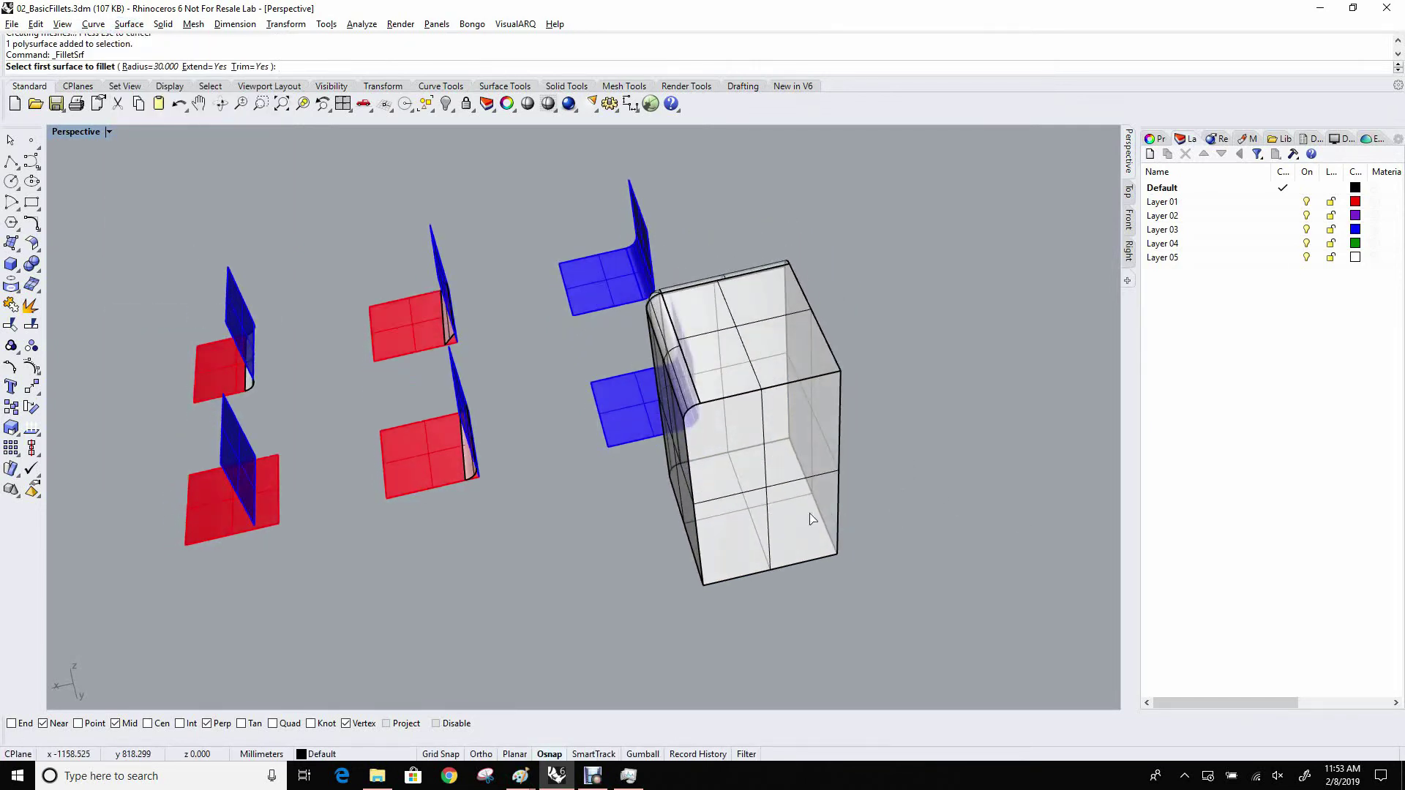
pyautogui.click(845, 490)
pyautogui.moveTo(844, 490); pyautogui.dragTo(709, 477, button='right')
pyautogui.click(783, 544)
# Zoom in and select the box and the new fillet strip in turn to tell them apart
pyautogui.scroll(5, 840, 502)
pyautogui.click(736, 498)
pyautogui.scroll(5, 688, 513)
pyautogui.click(885, 539)
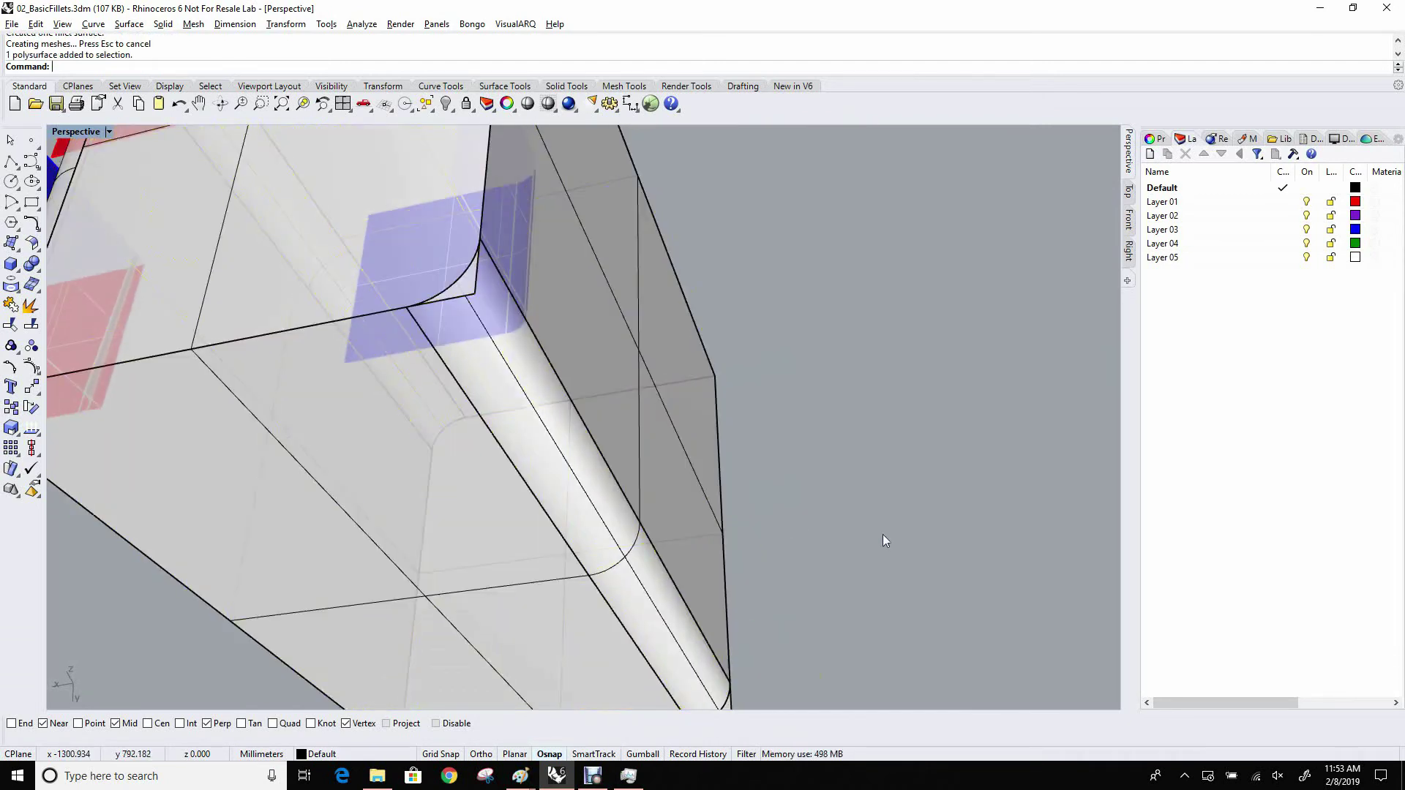
pyautogui.click(622, 559)
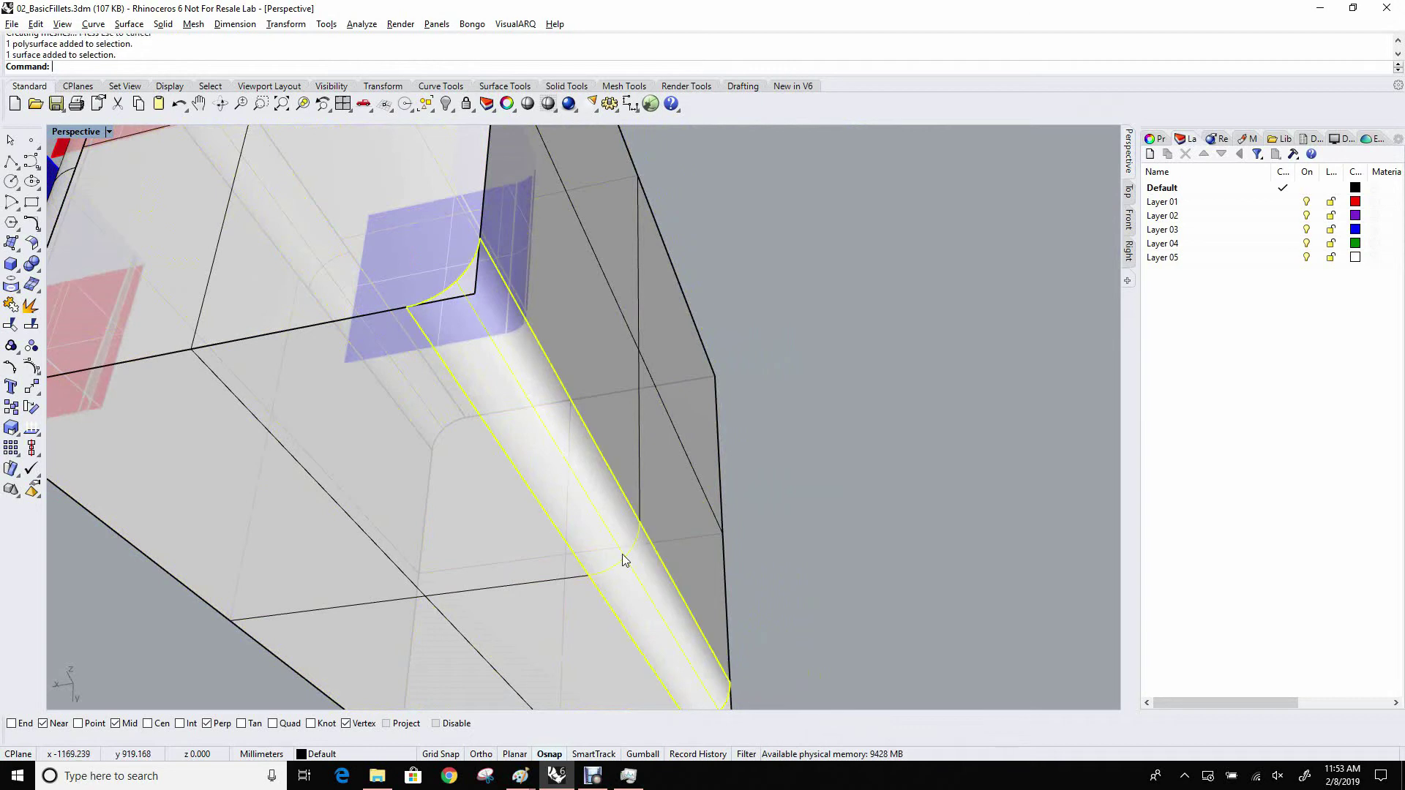
pyautogui.click(635, 488)
pyautogui.click(853, 540)
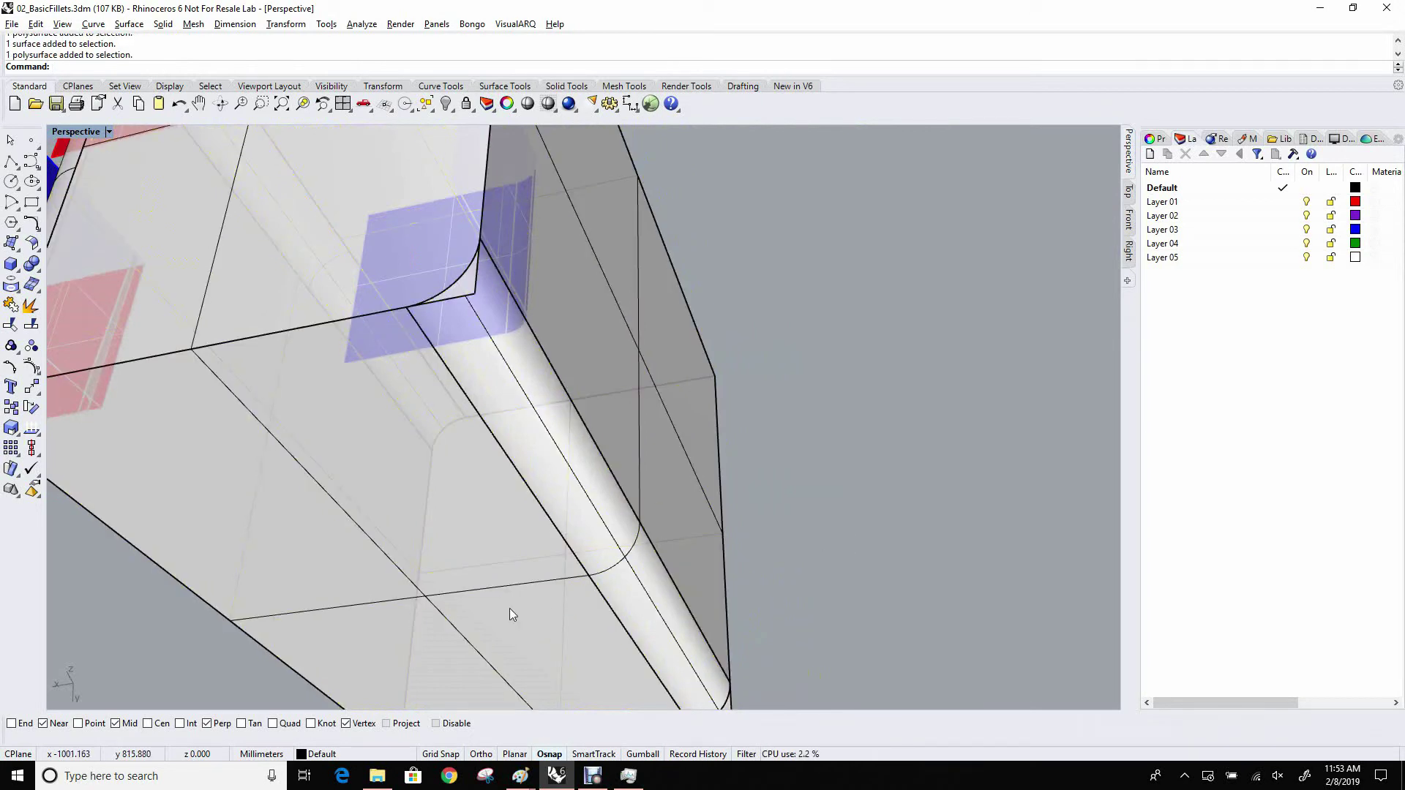
# Select the fillet strip alone and orbit to inspect its corner and end
pyautogui.click(532, 593)
pyautogui.click(611, 543)
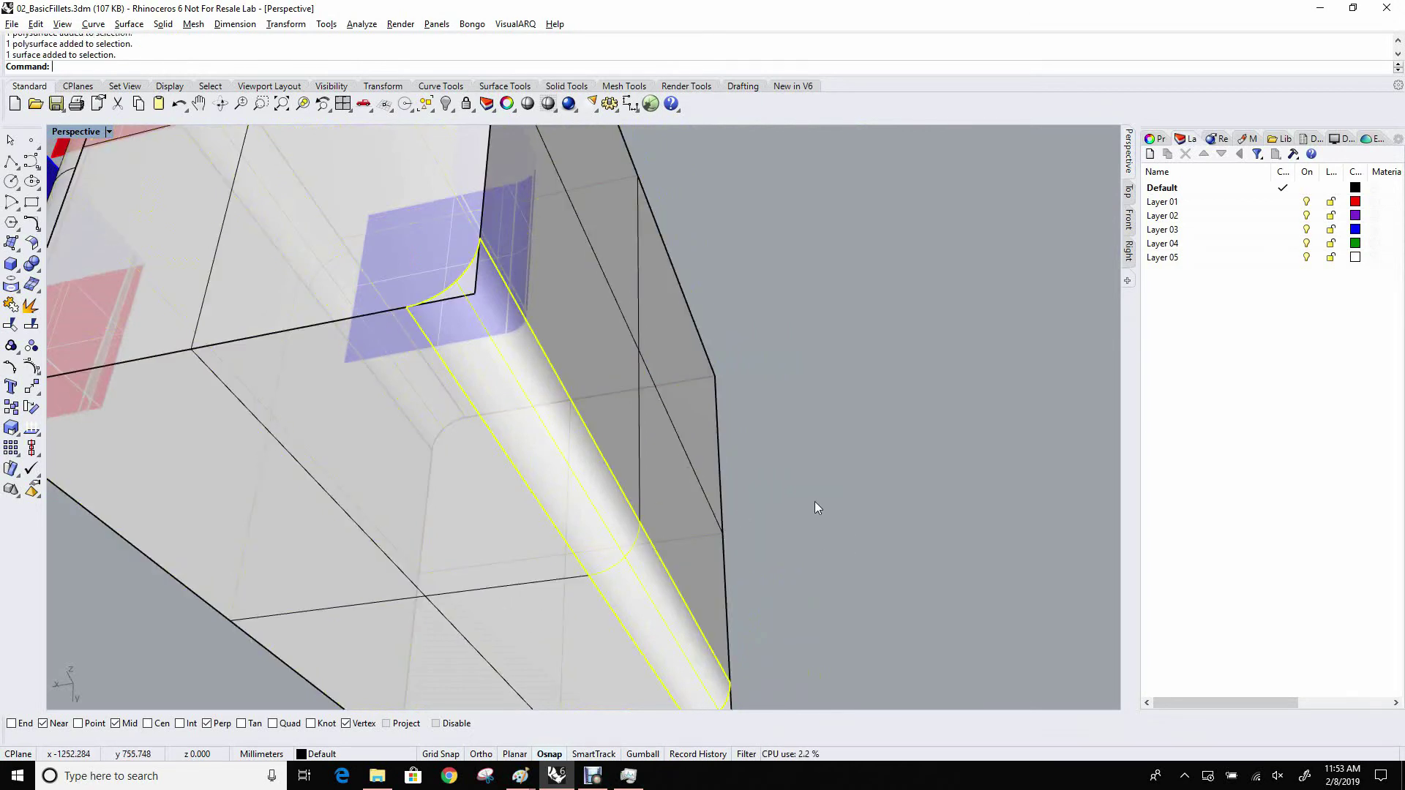
pyautogui.moveTo(815, 502); pyautogui.dragTo(868, 461, button='right')
pyautogui.scroll(3, 961, 469)
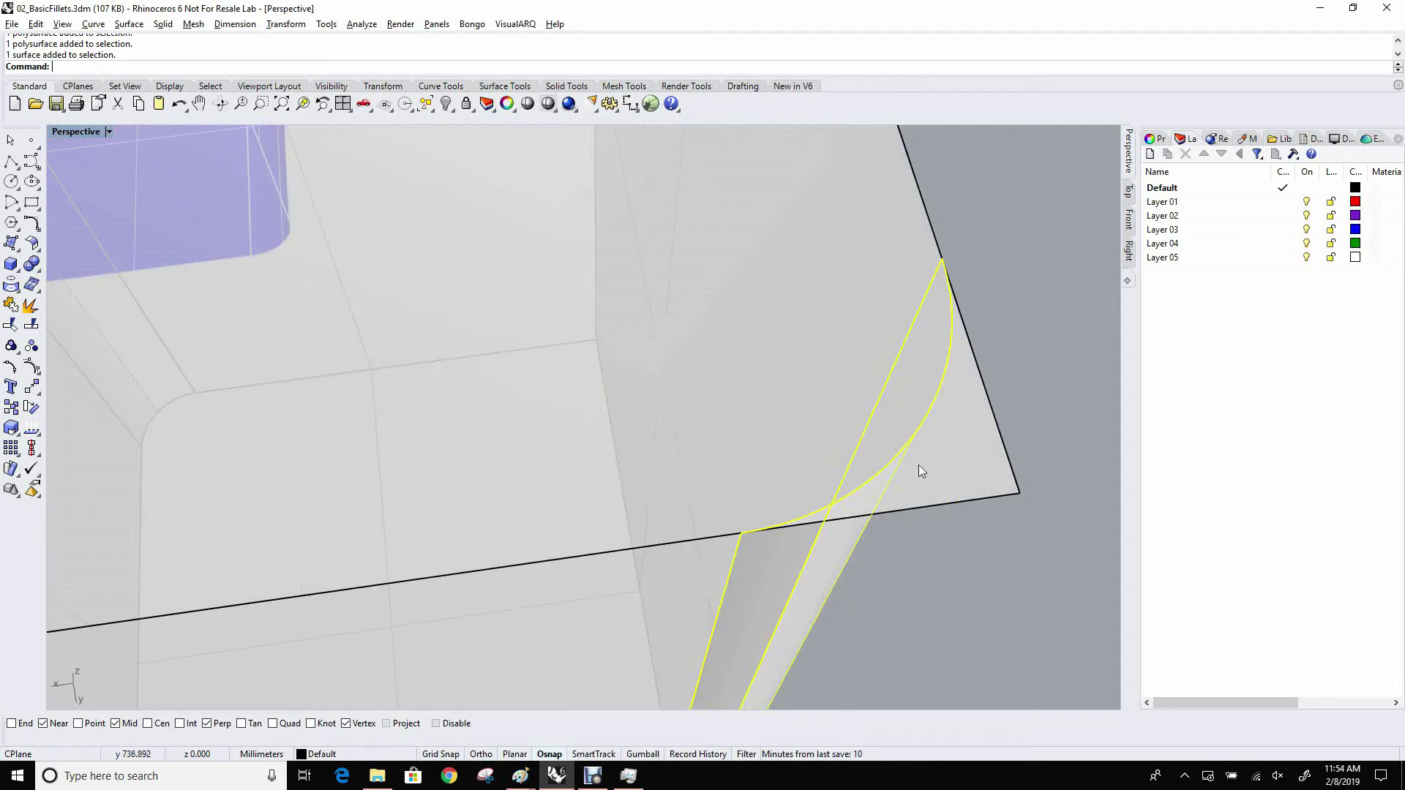
pyautogui.moveTo(933, 462); pyautogui.dragTo(902, 476, button='right')
pyautogui.scroll(-5, 926, 448)
pyautogui.scroll(-2, 899, 468)
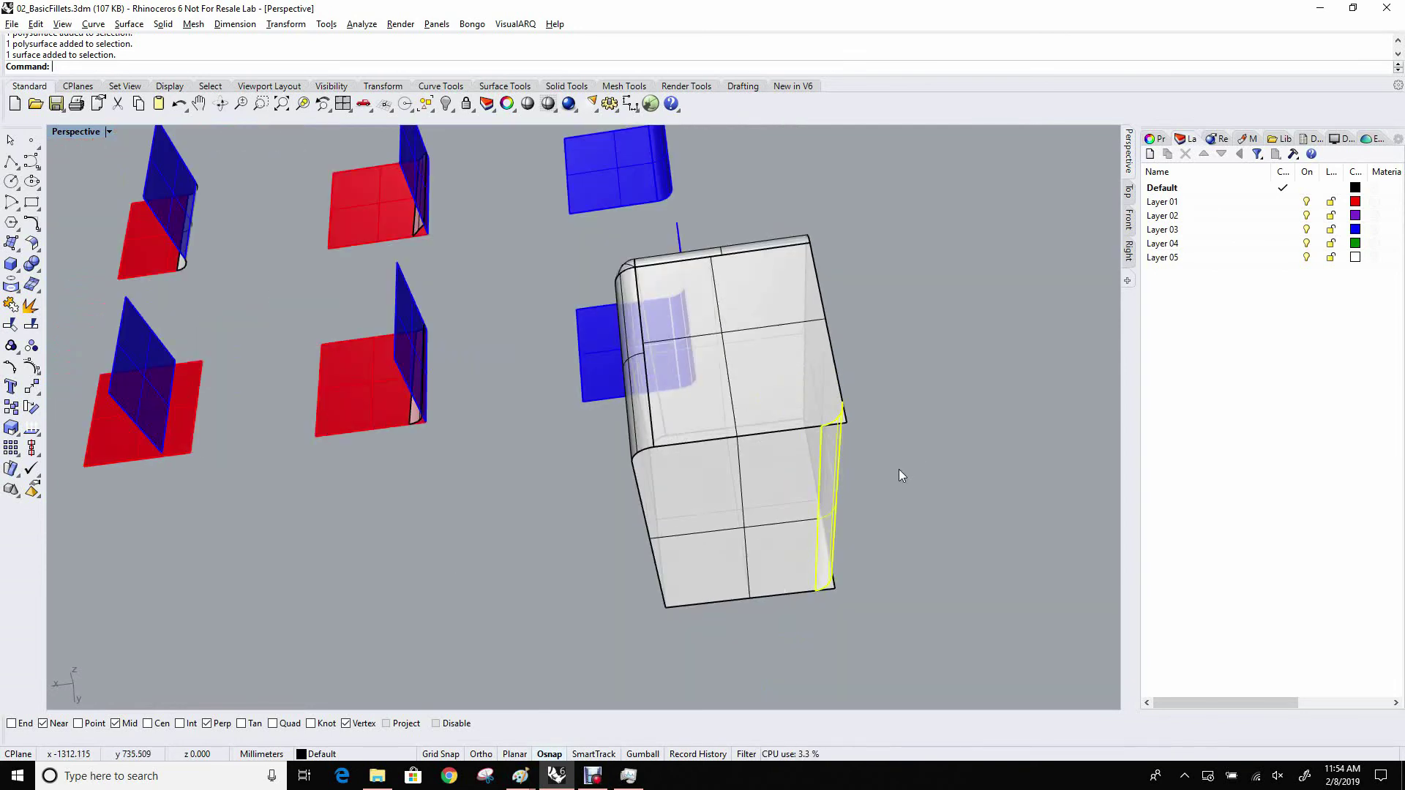
pyautogui.press('Escape')
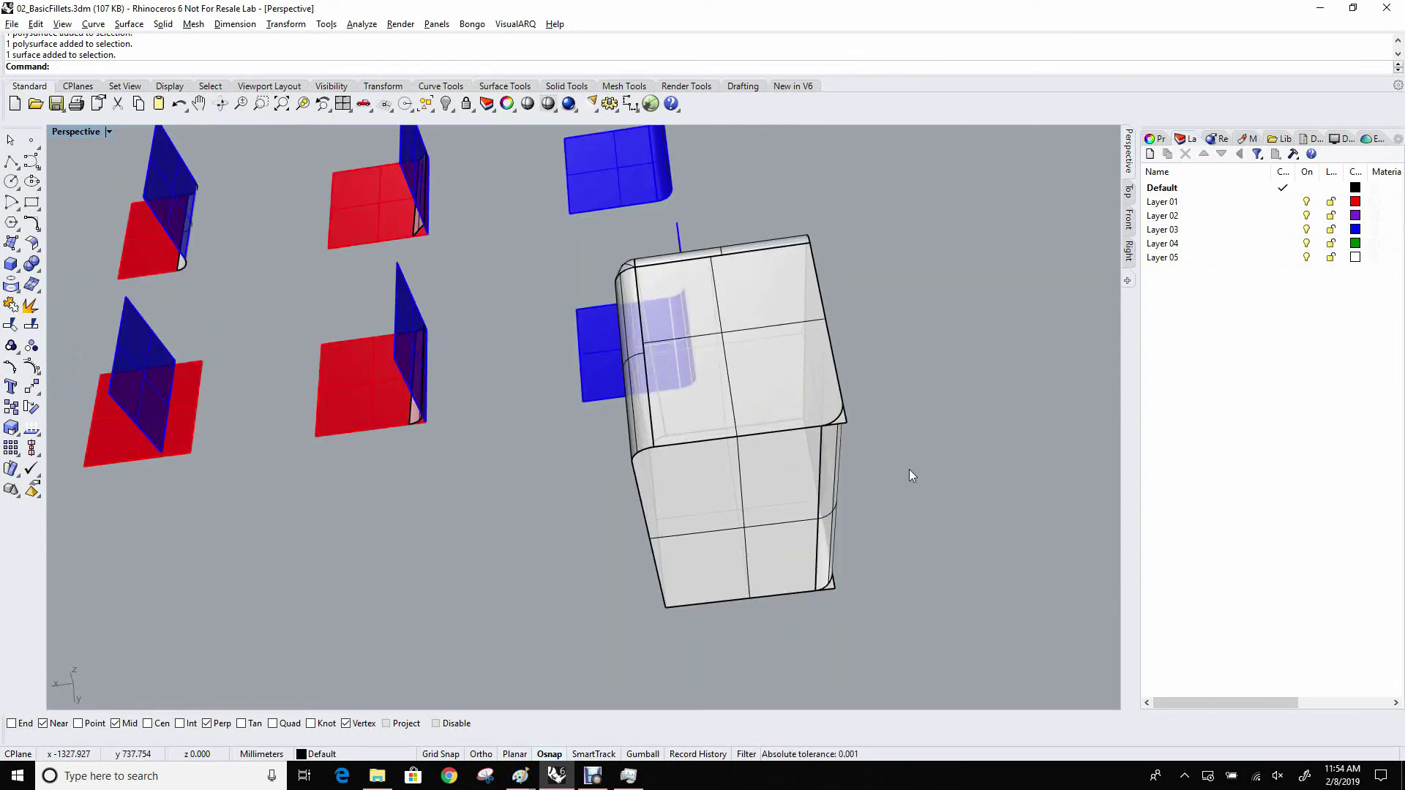
pyautogui.moveTo(911, 475)
pyautogui.mouseDown(button='right')
pyautogui.moveTo(903, 454)
pyautogui.moveTo(909, 464)
pyautogui.mouseUp(button='right')
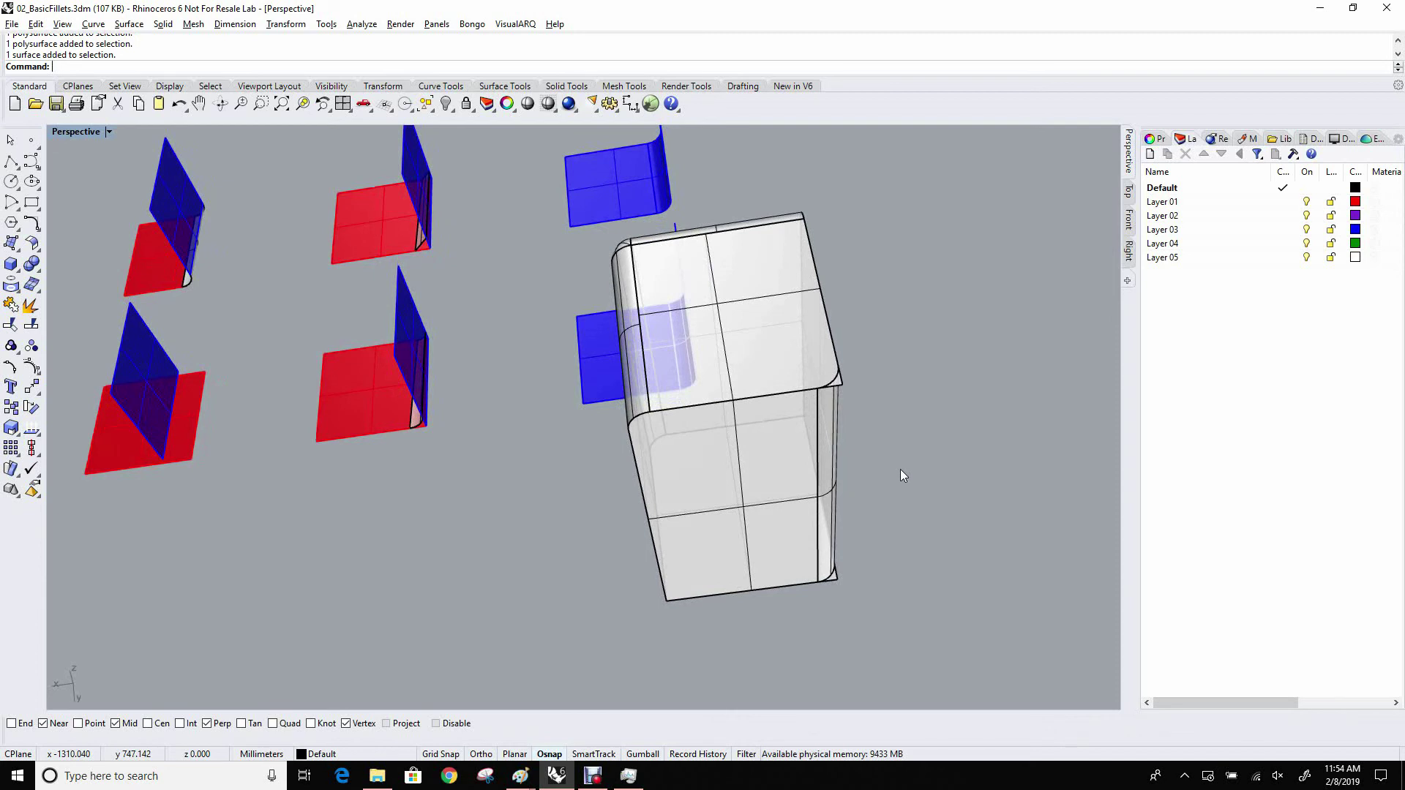
pyautogui.moveTo(850, 492)
pyautogui.mouseDown(button='right')
pyautogui.moveTo(846, 512)
pyautogui.moveTo(846, 480)
pyautogui.mouseUp(button='right')
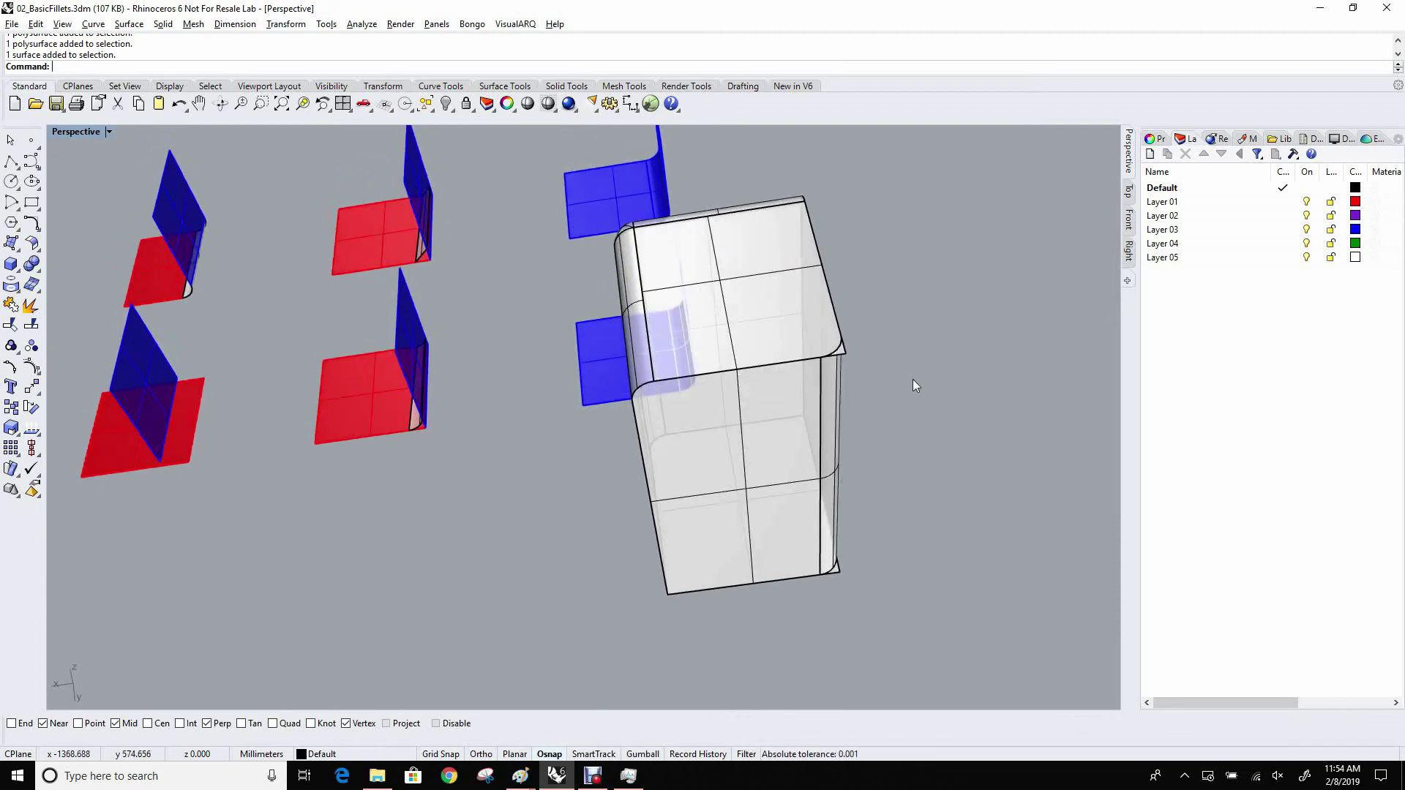